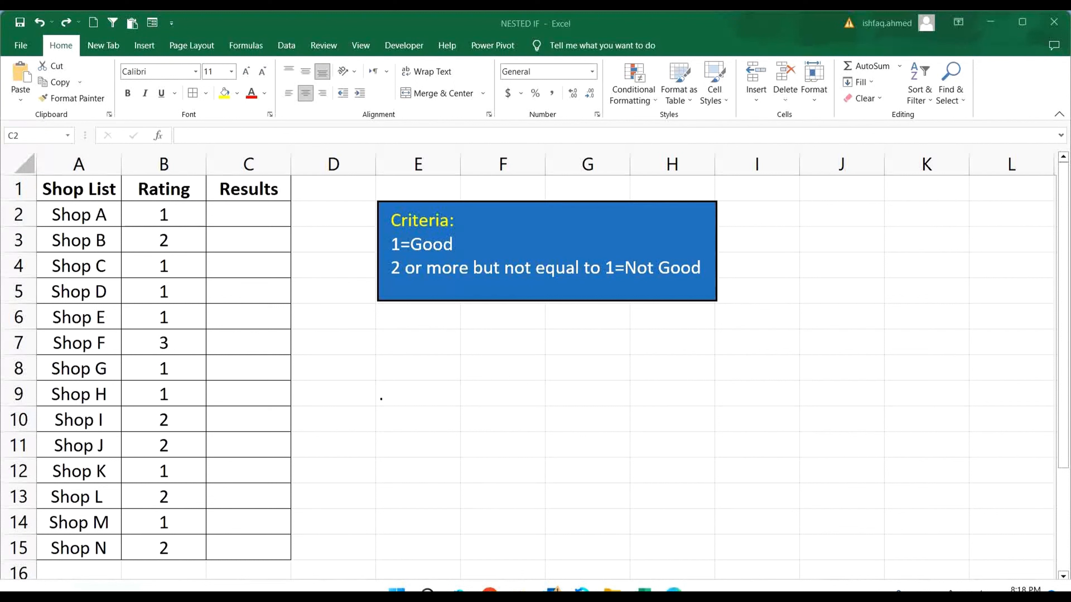
Examine the shop list, rating and empty results columns along with the rating criteria box.
{"action": "left_click", "coordinate": [93, 198]}
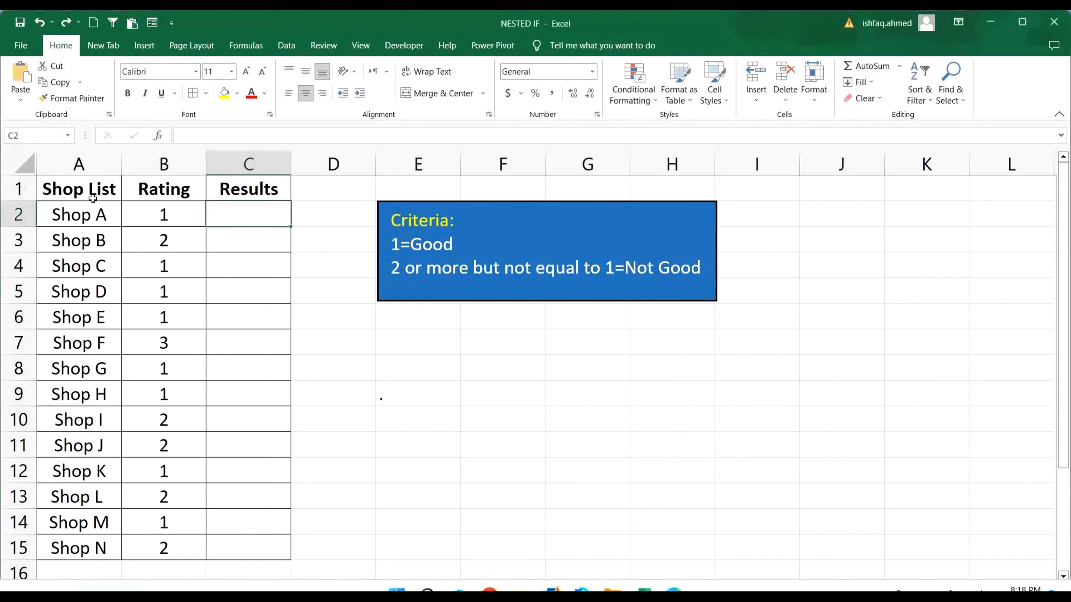
{"action": "left_click_drag", "start_coordinate": [91, 192], "coordinate": [281, 538]}
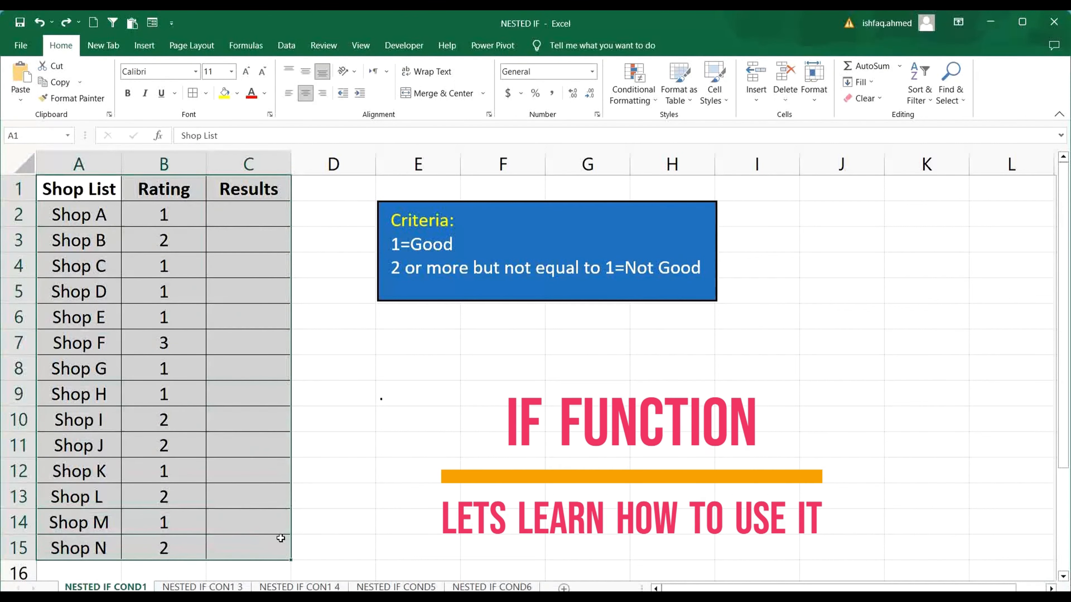
{"action": "left_click", "coordinate": [174, 418]}
{"action": "left_click_drag", "start_coordinate": [80, 189], "coordinate": [92, 550]}
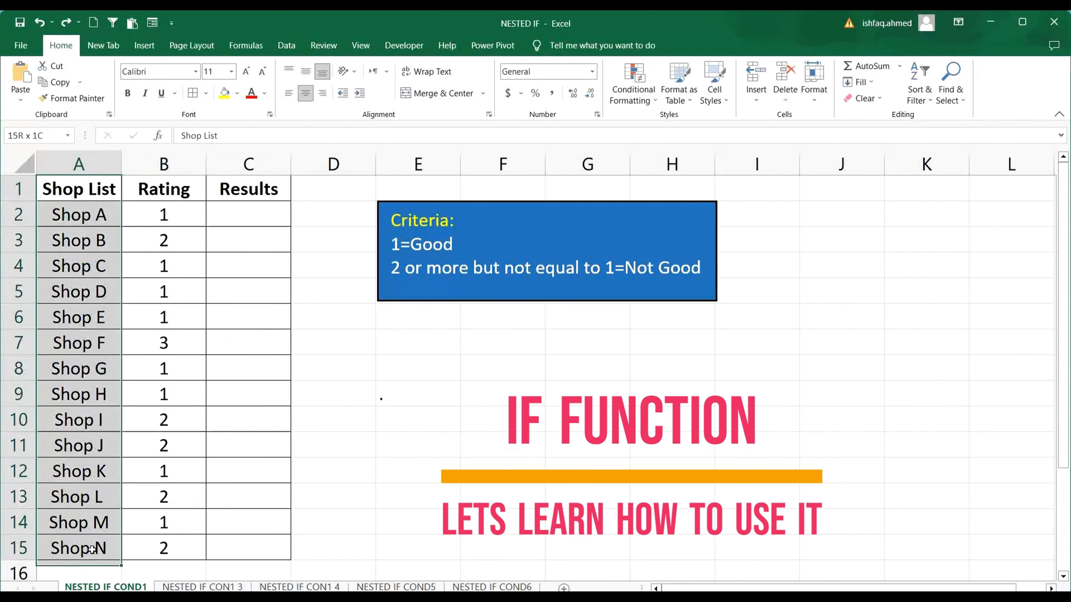
{"action": "left_click_drag", "start_coordinate": [170, 189], "coordinate": [176, 541]}
{"action": "left_click", "coordinate": [250, 215]}
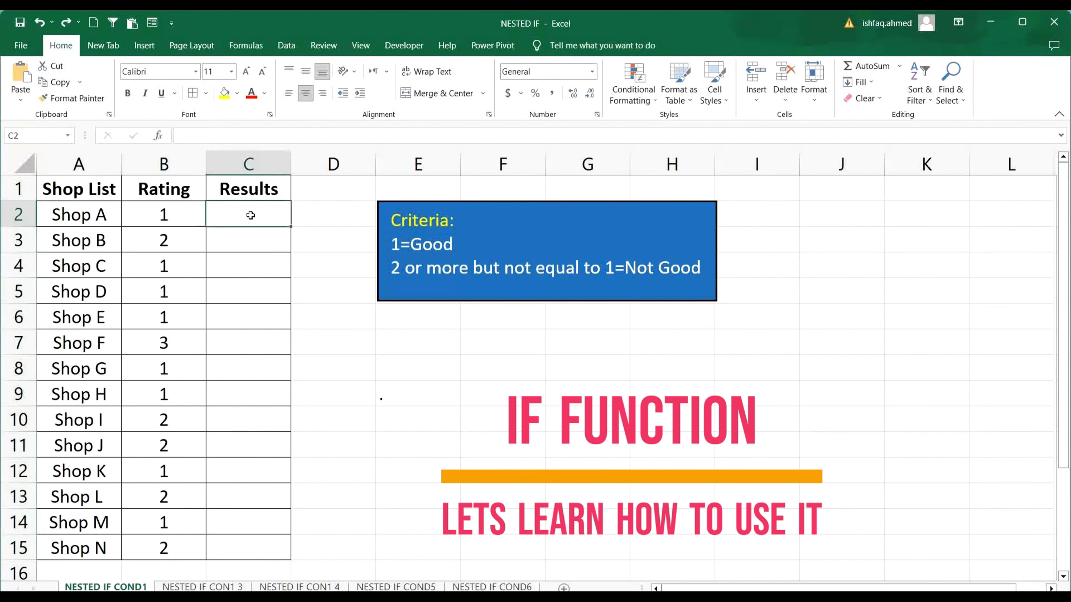
{"action": "left_click_drag", "start_coordinate": [392, 220], "coordinate": [701, 269]}
Start an IF formula in cell C2 with the logical test B2=1.
{"action": "left_click", "coordinate": [248, 216]}
{"action": "type", "text": "="}
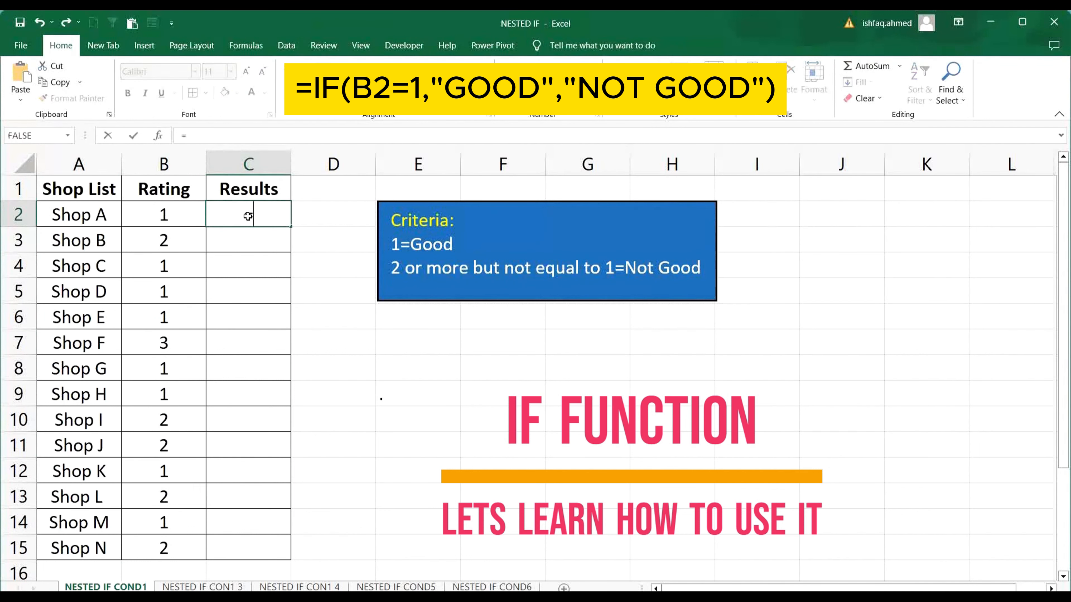
{"action": "type", "text": "if"}
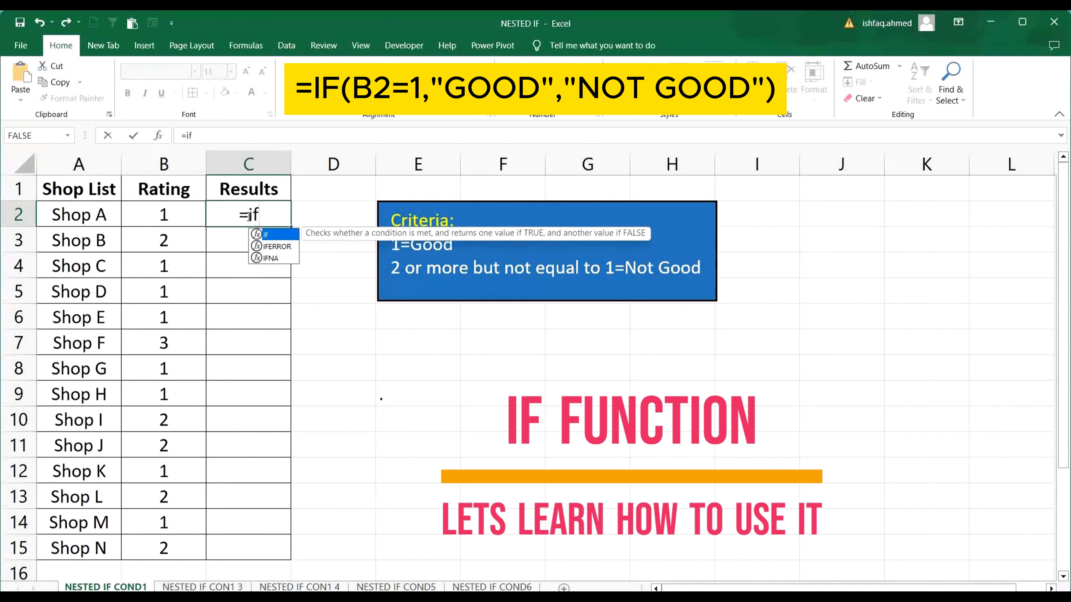
{"action": "type", "text": "("}
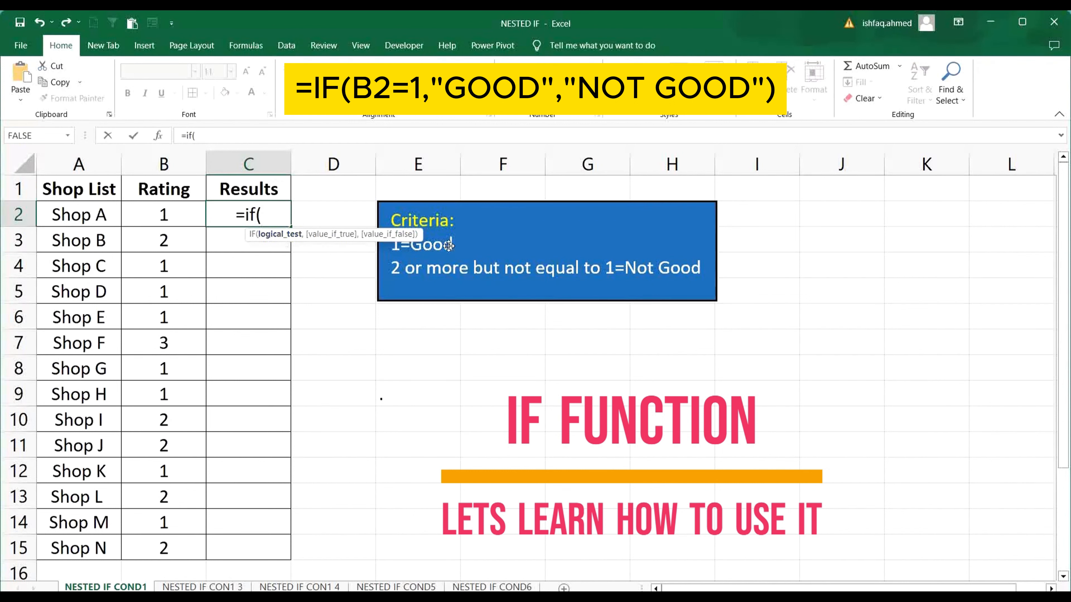
{"action": "left_click", "coordinate": [160, 214]}
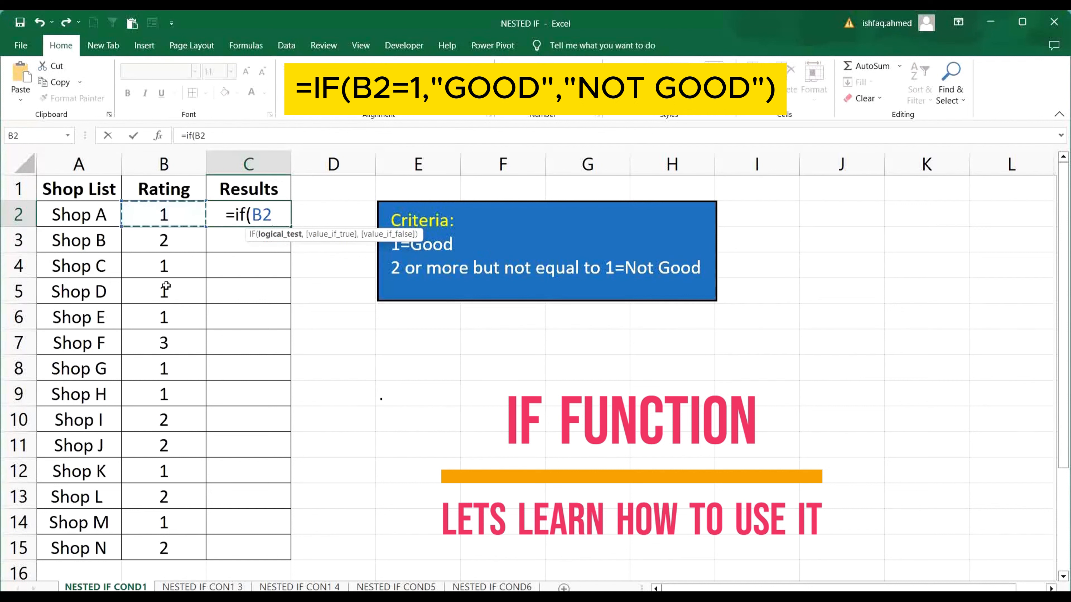
{"action": "type", "text": "=1"}
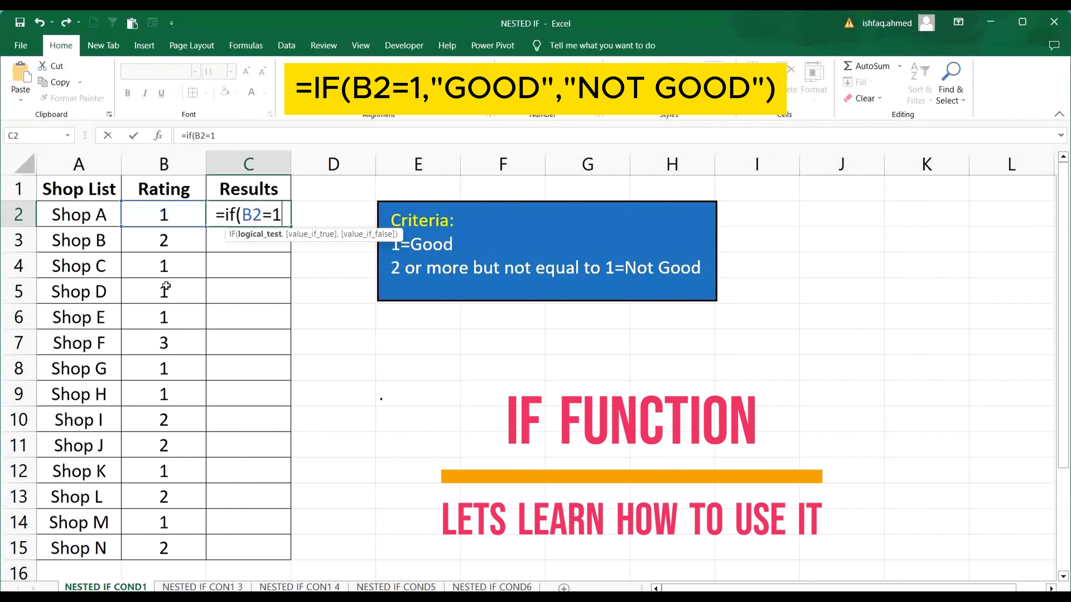
{"action": "type", "text": ","}
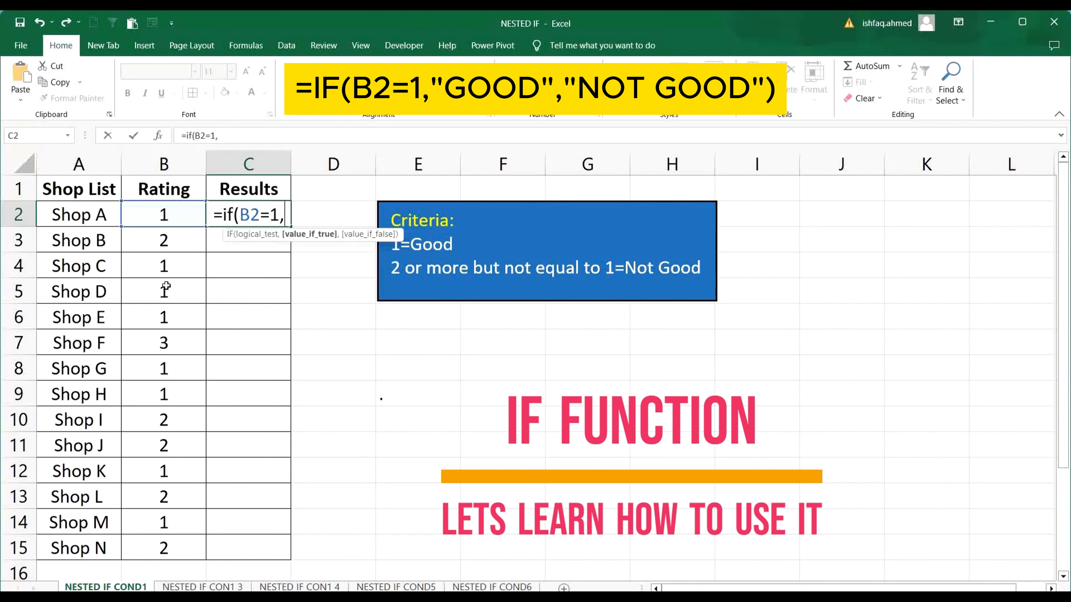
Complete the C2 formula to return "good" when the test is true and "not good" when false, and enter it.
{"action": "type", "text": "\"good"}
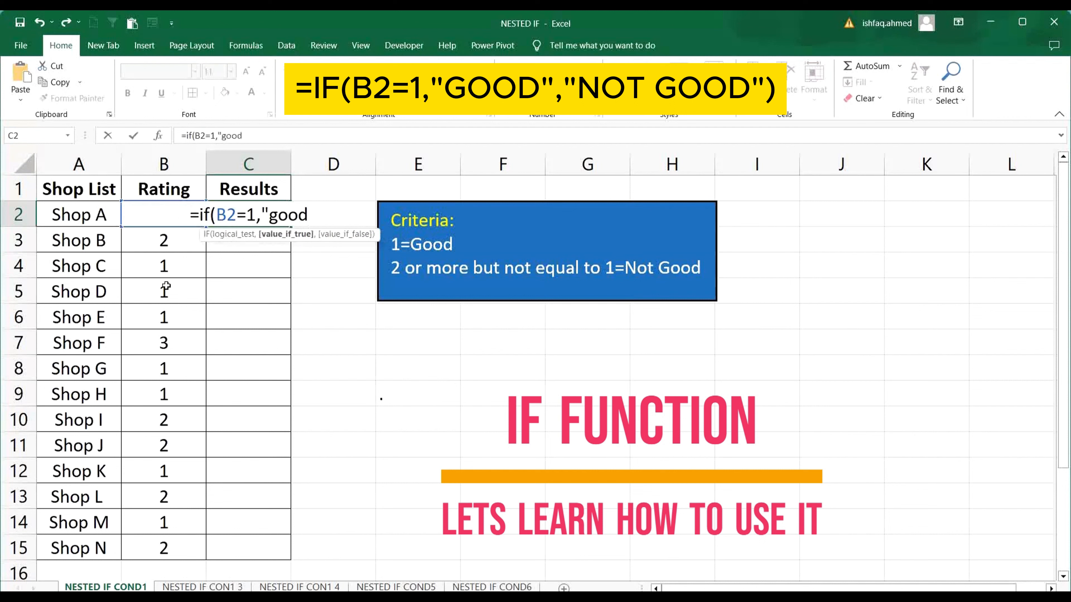
{"action": "type", "text": "\""}
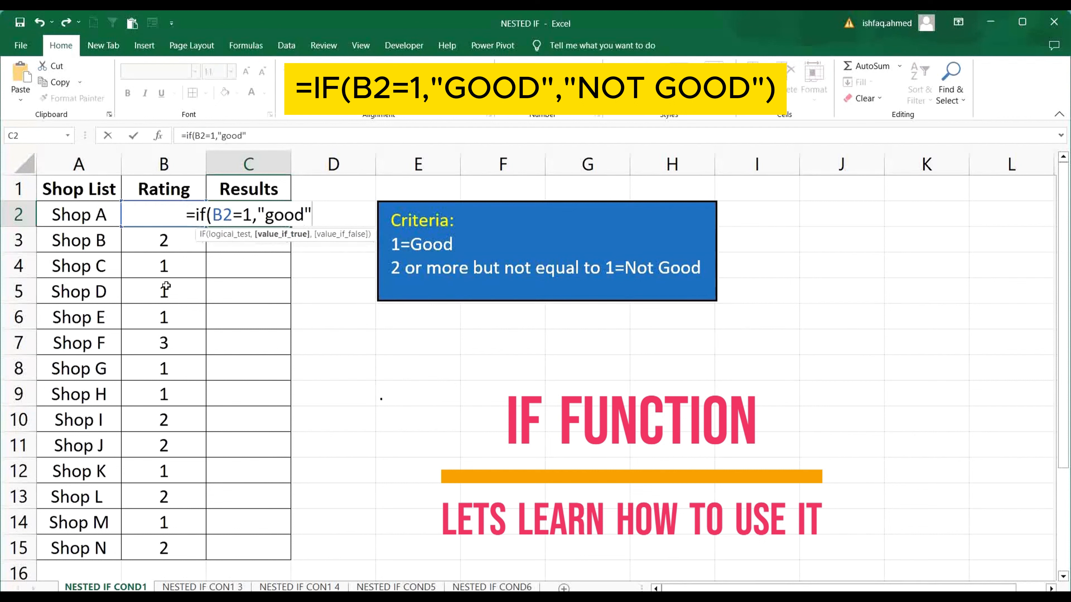
{"action": "type", "text": ","}
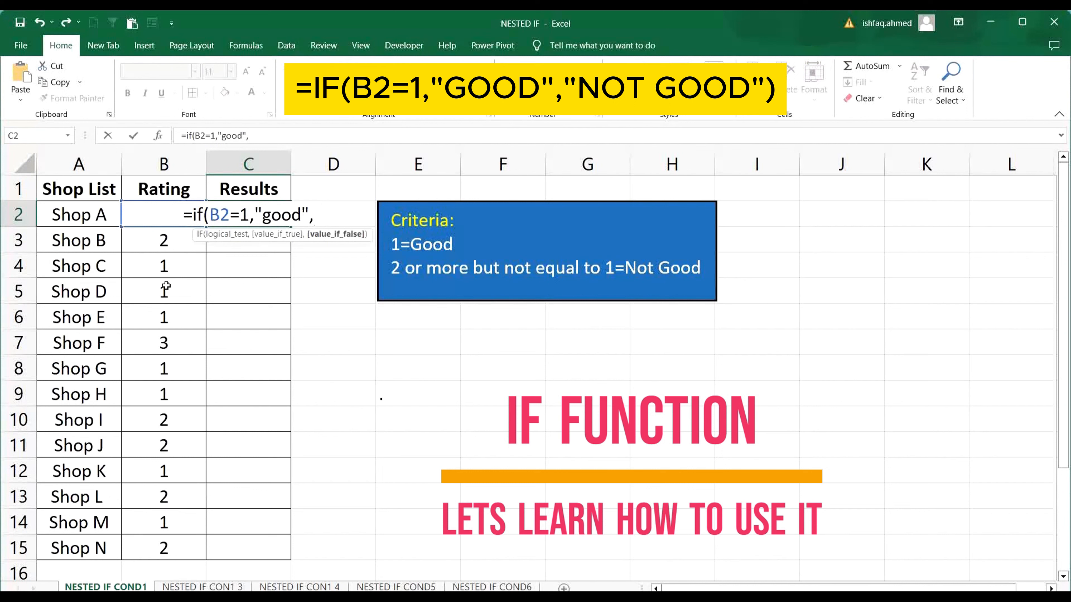
{"action": "type", "text": "\""}
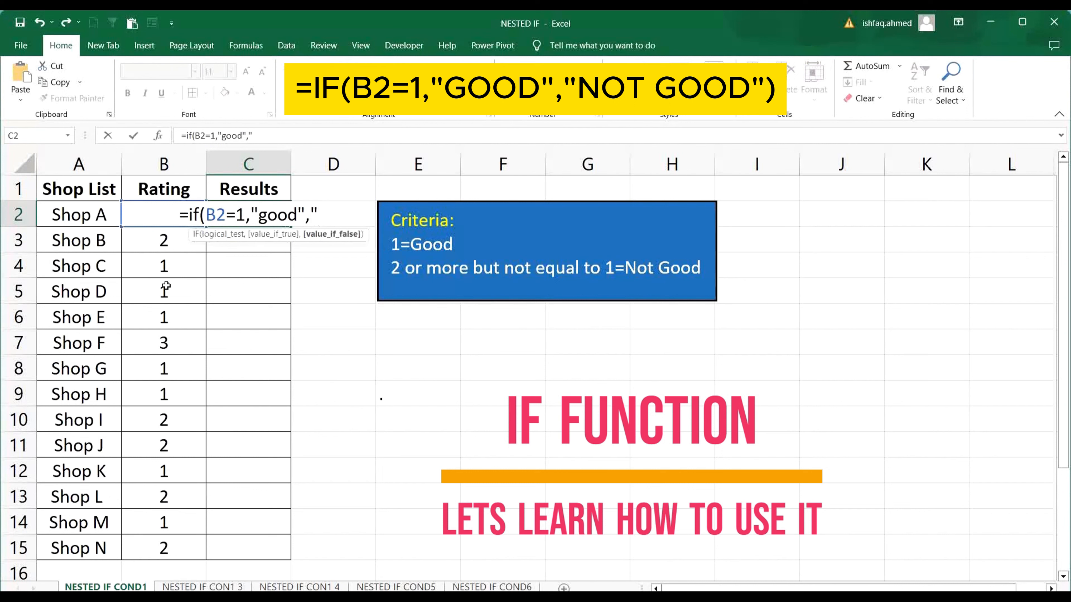
{"action": "type", "text": ",\"not g"}
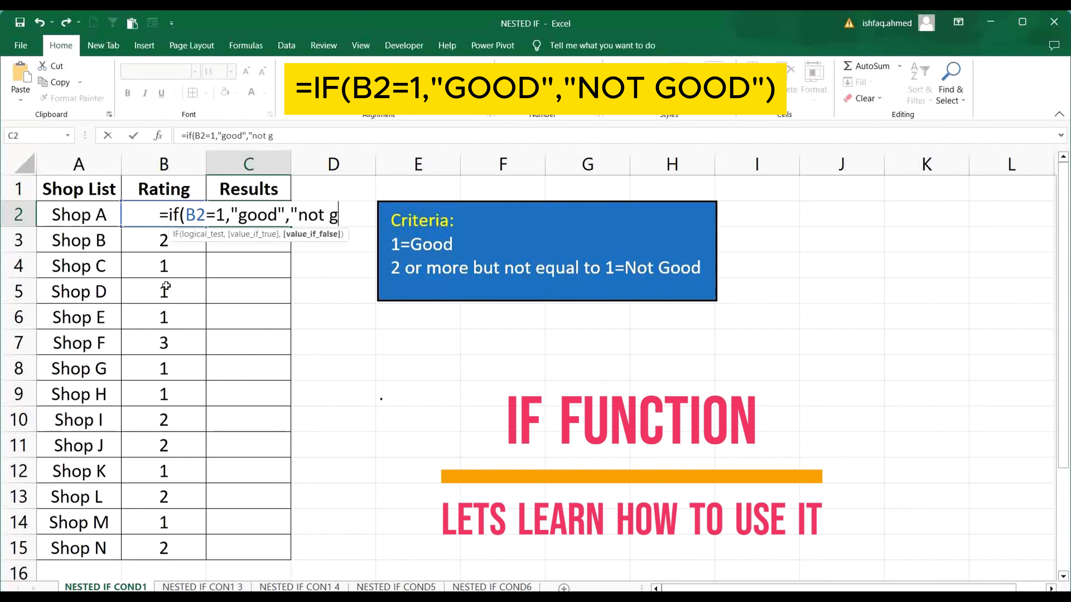
{"action": "type", "text": "ood\""}
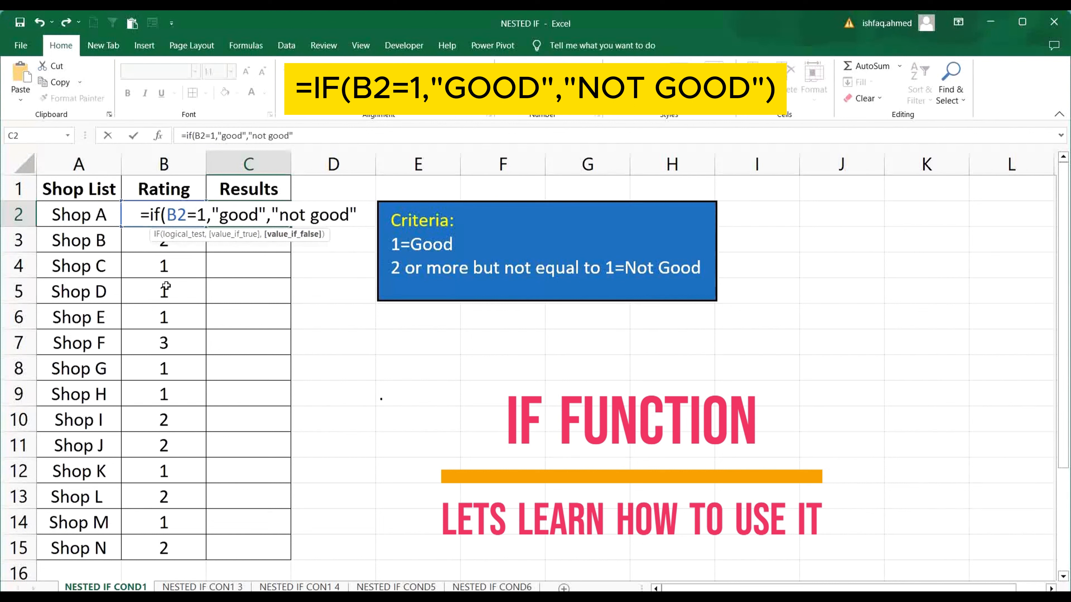
{"action": "type", "text": ")"}
{"action": "key", "text": "Return"}
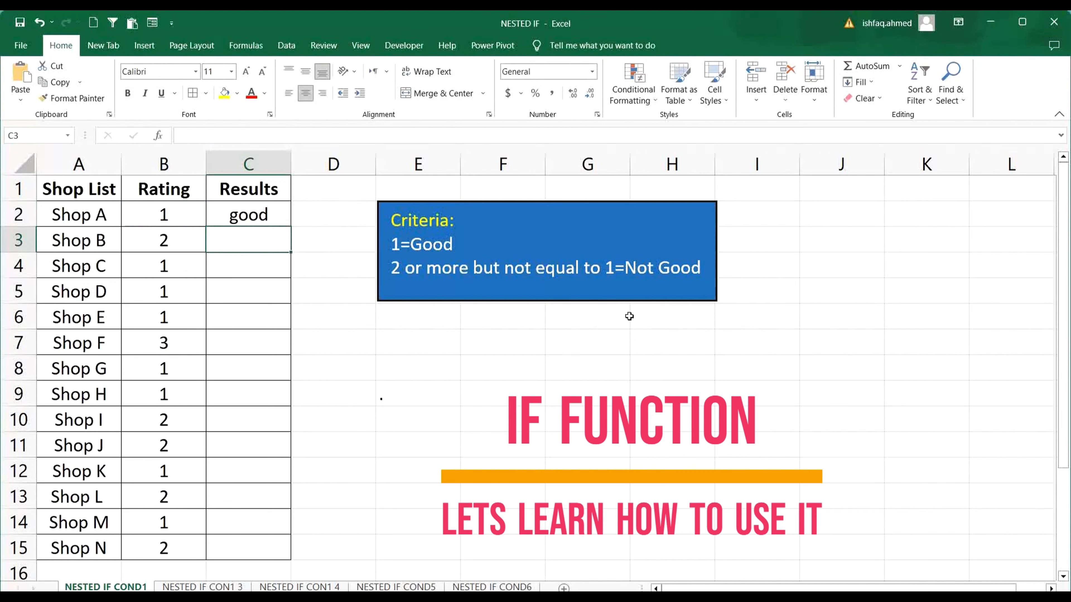
Fill Shop A's name and rating cells (A2:B2) with yellow and check them against the rating criteria.
{"action": "left_click_drag", "start_coordinate": [99, 214], "coordinate": [141, 211]}
{"action": "left_click", "coordinate": [223, 93]}
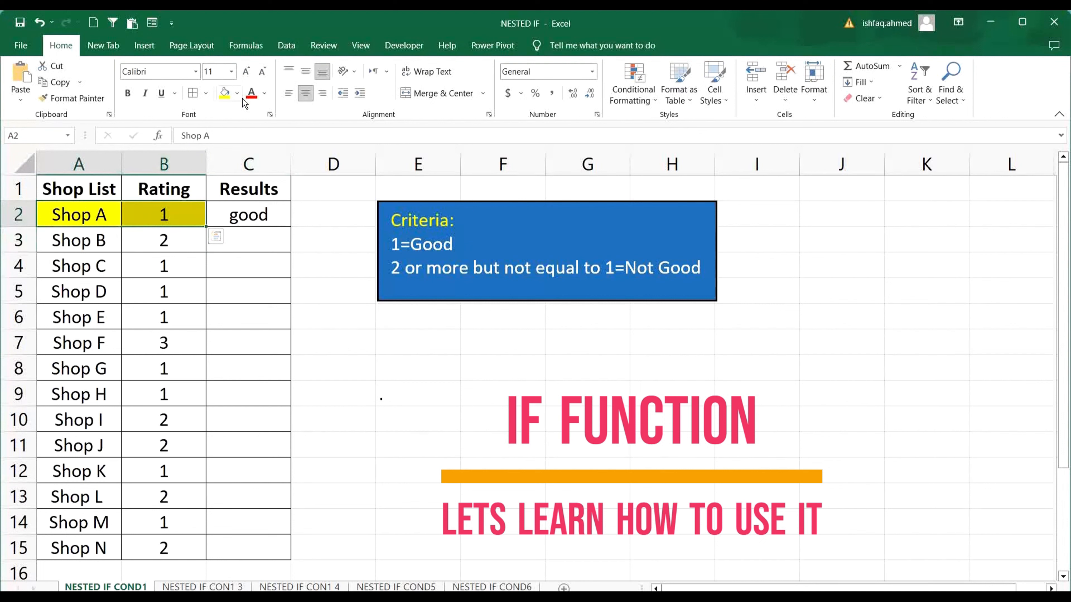
{"action": "left_click", "coordinate": [429, 220]}
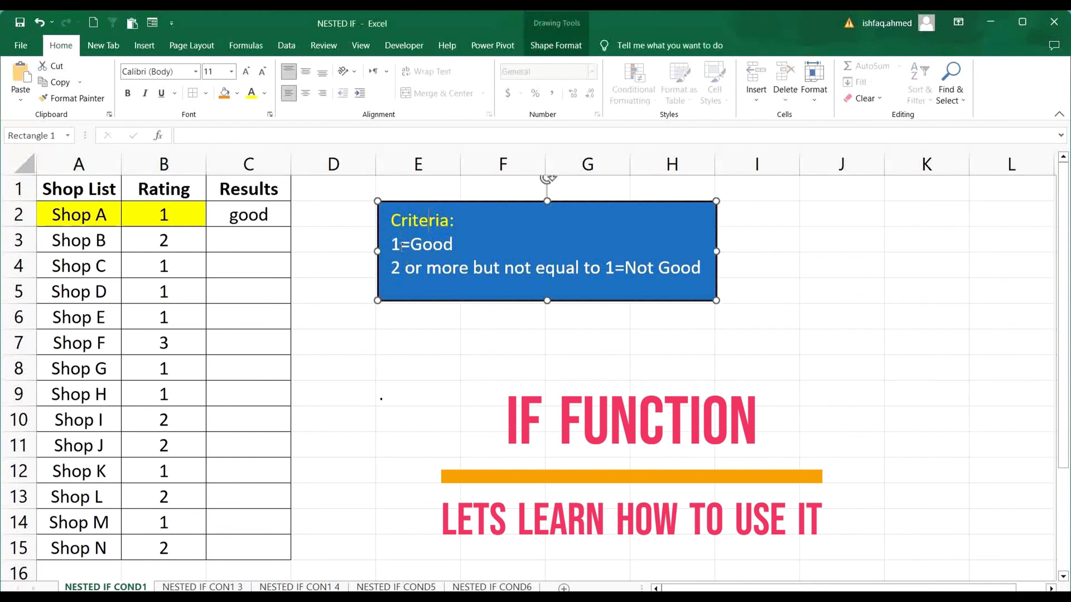
{"action": "left_click_drag", "start_coordinate": [411, 243], "coordinate": [453, 244]}
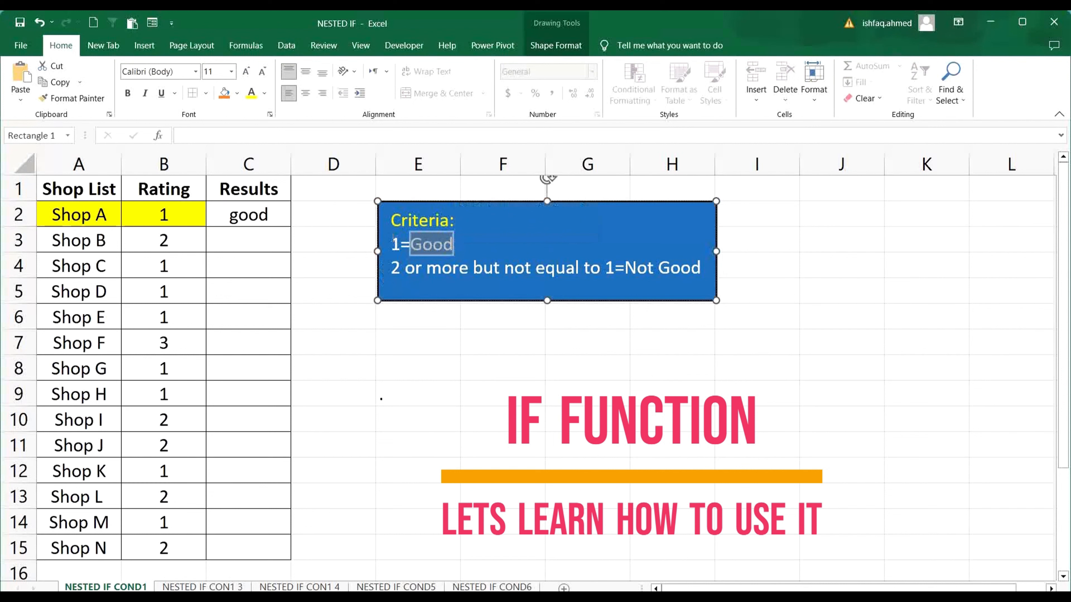
{"action": "left_click_drag", "start_coordinate": [393, 238], "coordinate": [402, 237]}
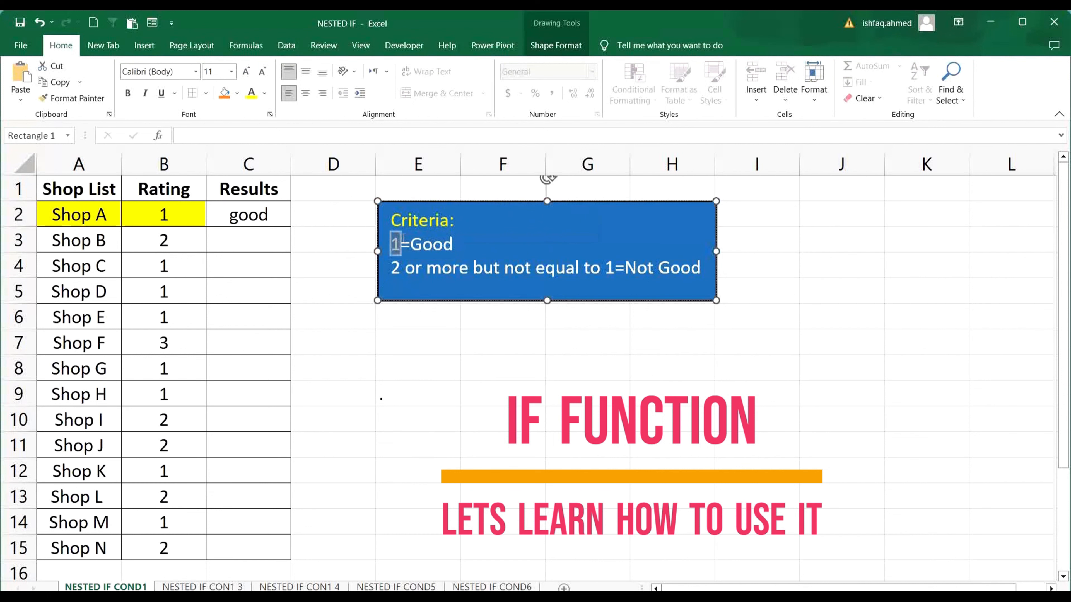
{"action": "left_click", "coordinate": [339, 243]}
{"action": "double_click", "coordinate": [431, 243]}
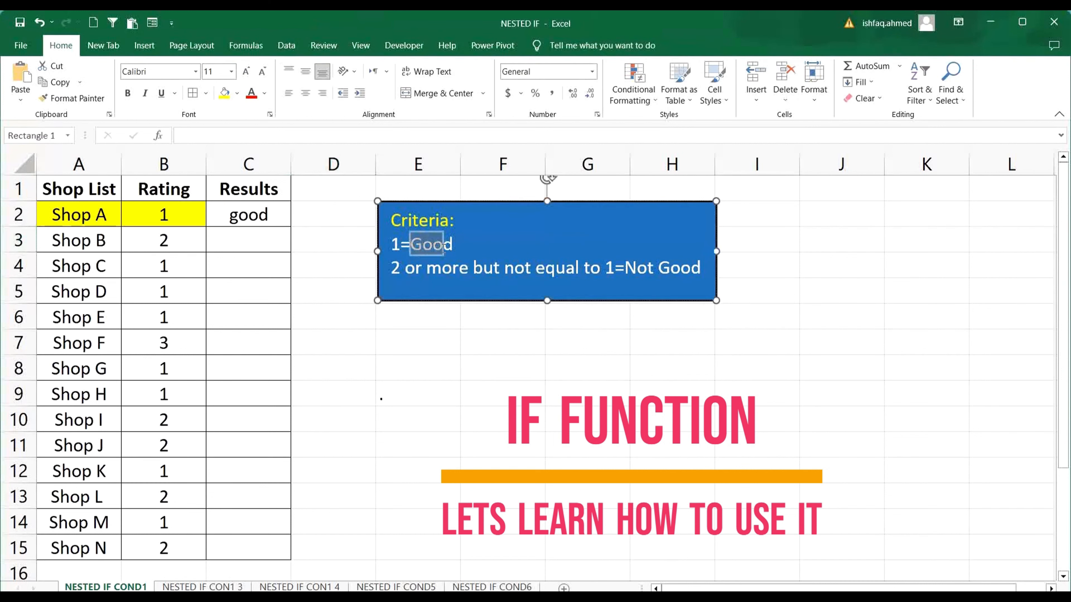
{"action": "left_click", "coordinate": [415, 366]}
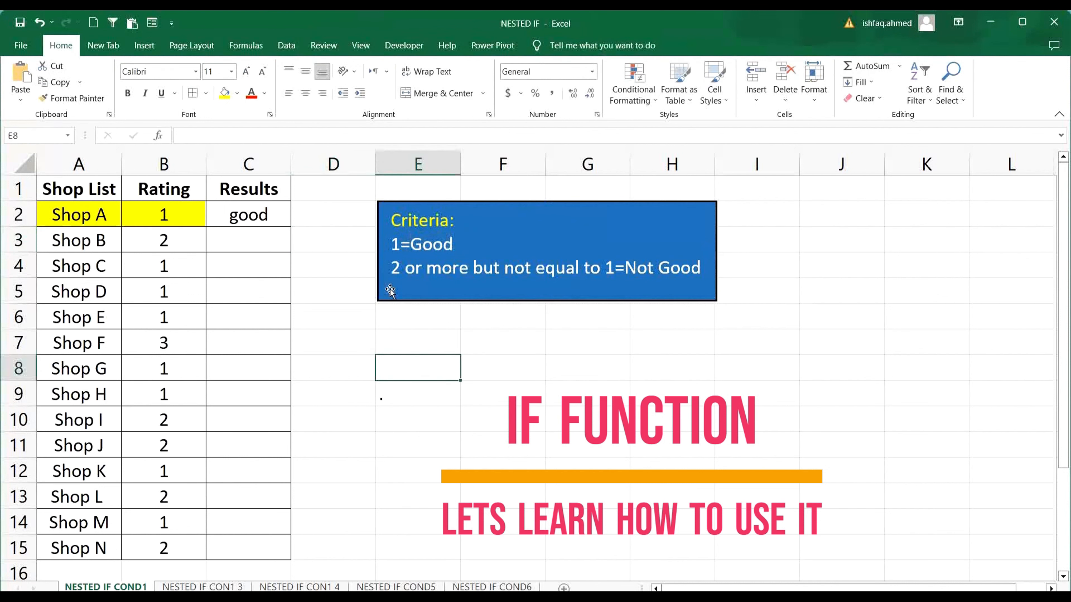
{"action": "double_click", "coordinate": [394, 268]}
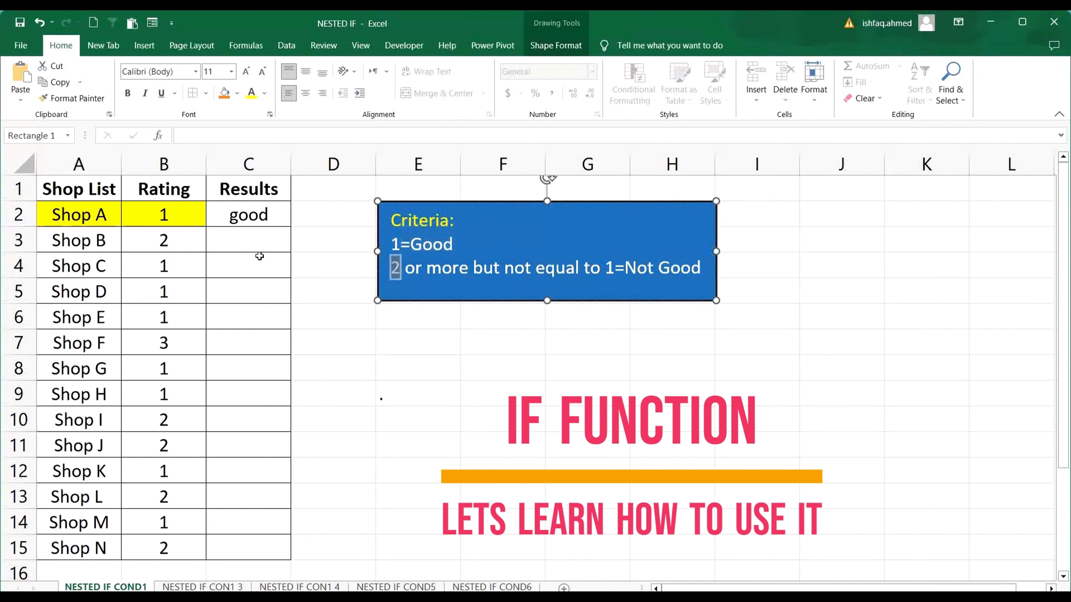
Set Shop A's rating in cell B2 to 2.
{"action": "left_click", "coordinate": [176, 215]}
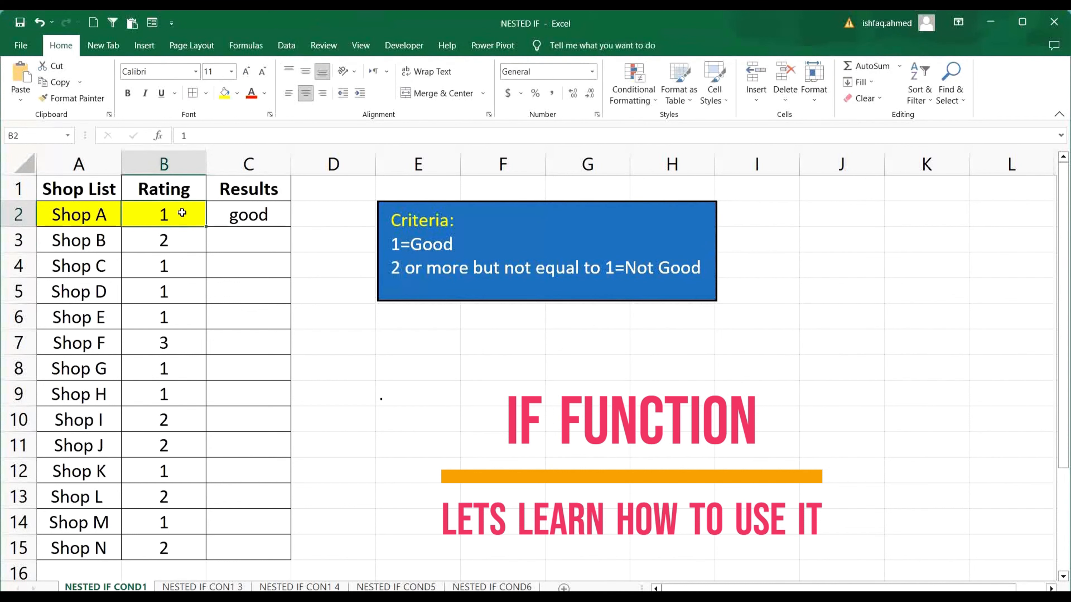
{"action": "type", "text": "2"}
{"action": "left_click", "coordinate": [281, 317]}
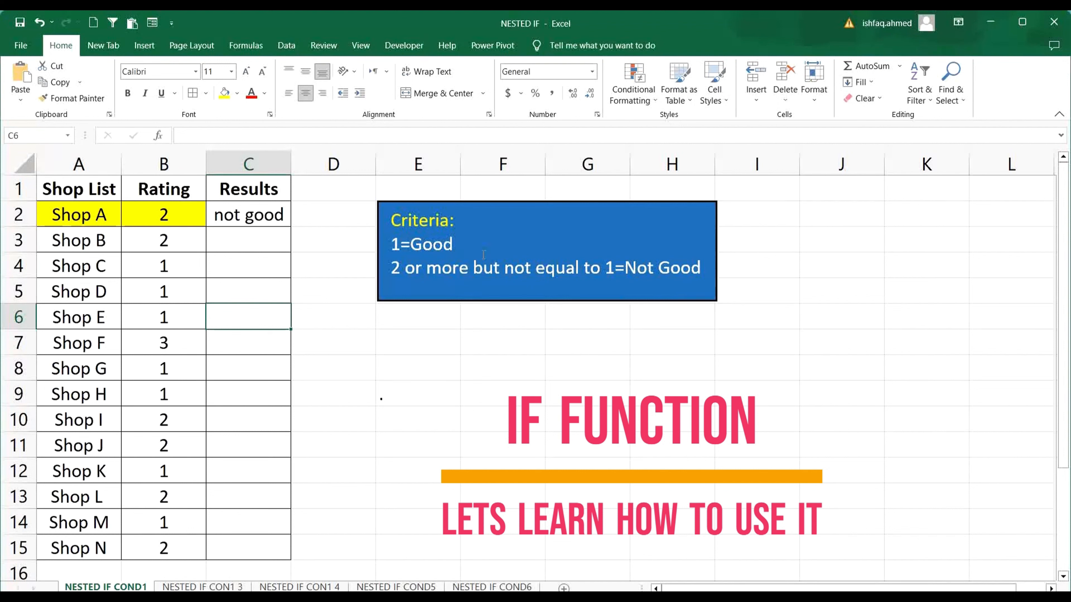
Copy the IF formula from C2 down through C15 to fill the Results column.
{"action": "left_click", "coordinate": [234, 224]}
{"action": "left_click_drag", "start_coordinate": [291, 228], "coordinate": [282, 553]}
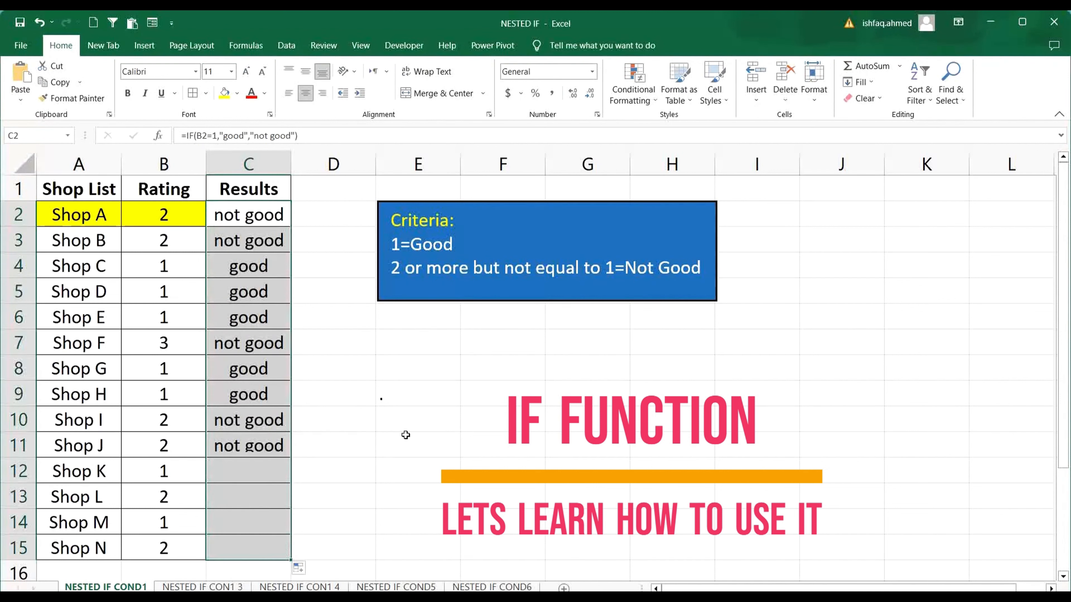
{"action": "left_click", "coordinate": [417, 418]}
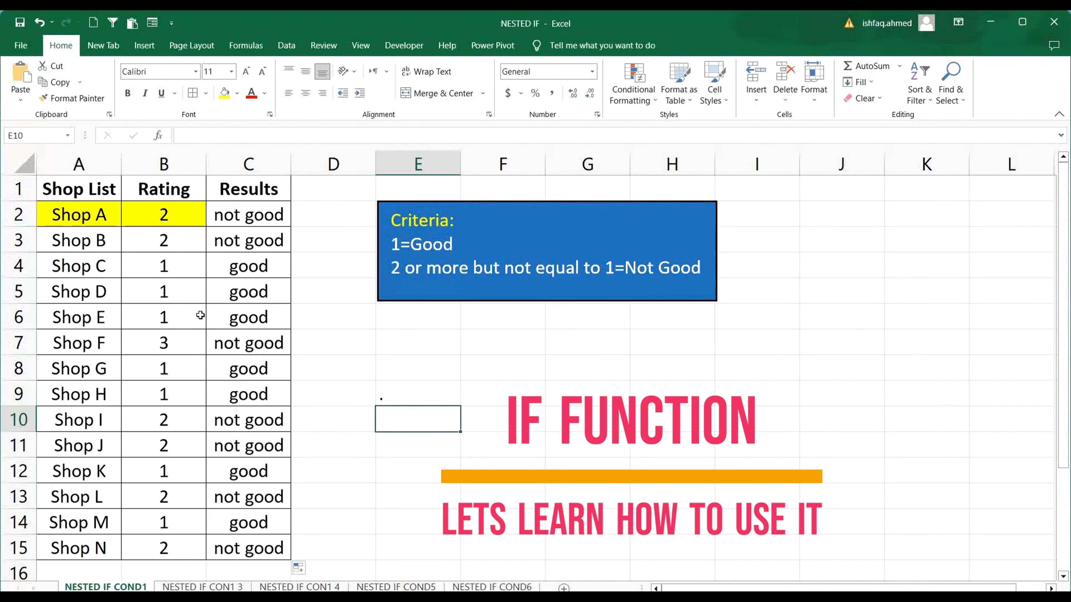
Compare the filled results with the Good and Not Good definitions in the criteria box.
{"action": "left_click_drag", "start_coordinate": [412, 247], "coordinate": [453, 245]}
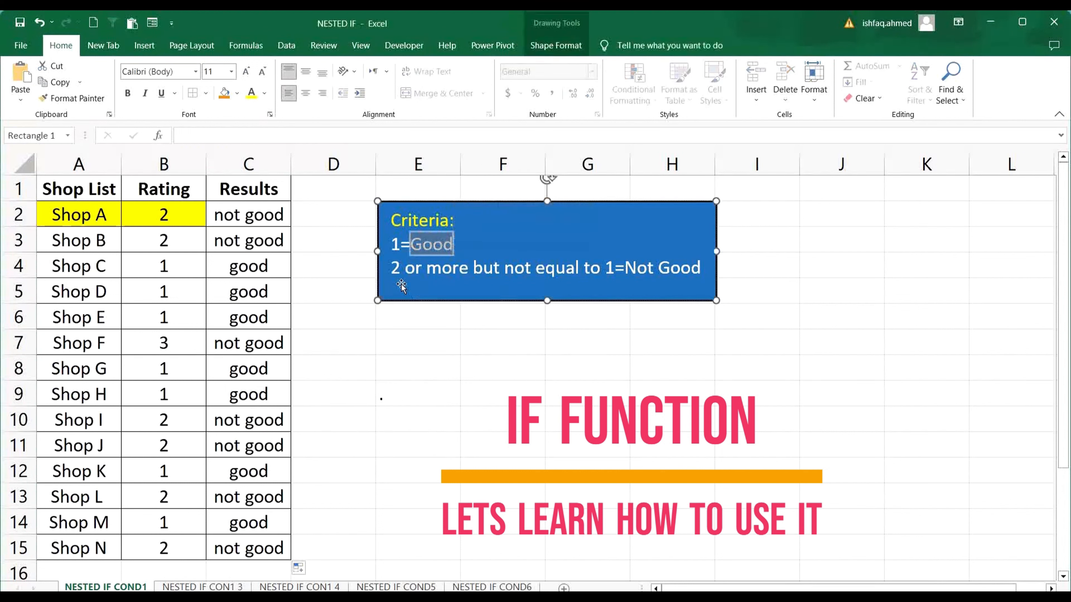
{"action": "left_click", "coordinate": [401, 269]}
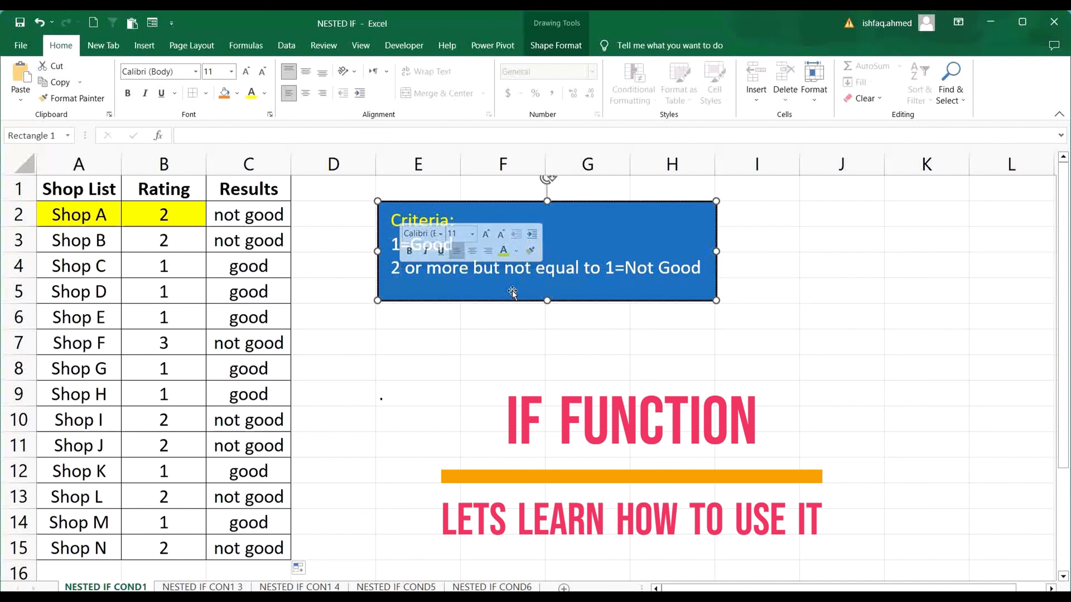
{"action": "double_click", "coordinate": [638, 268]}
{"action": "left_click_drag", "start_coordinate": [676, 270], "coordinate": [700, 268]}
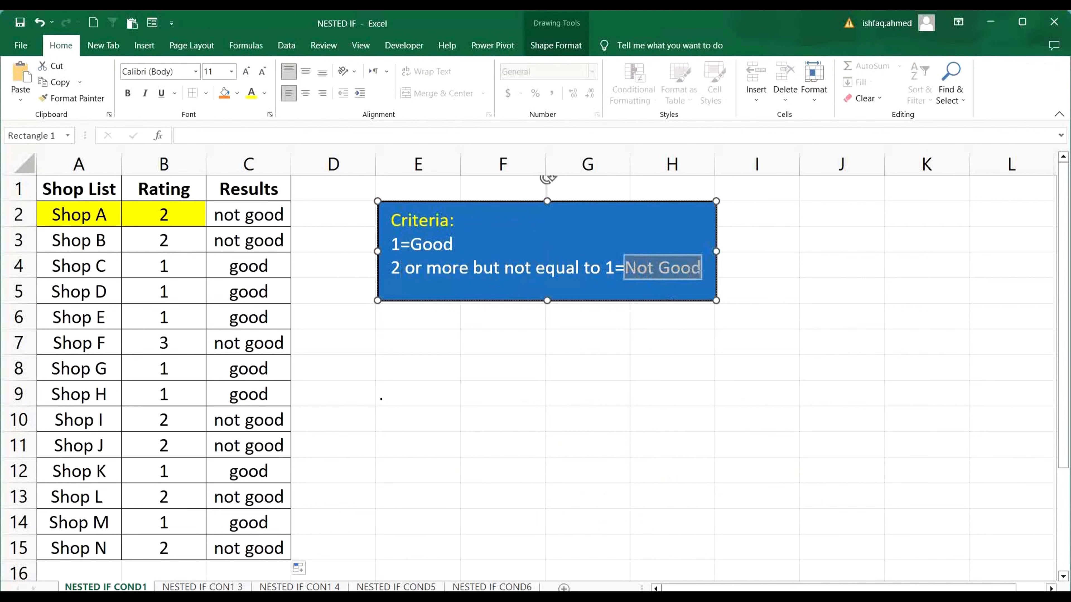
{"action": "left_click", "coordinate": [381, 398]}
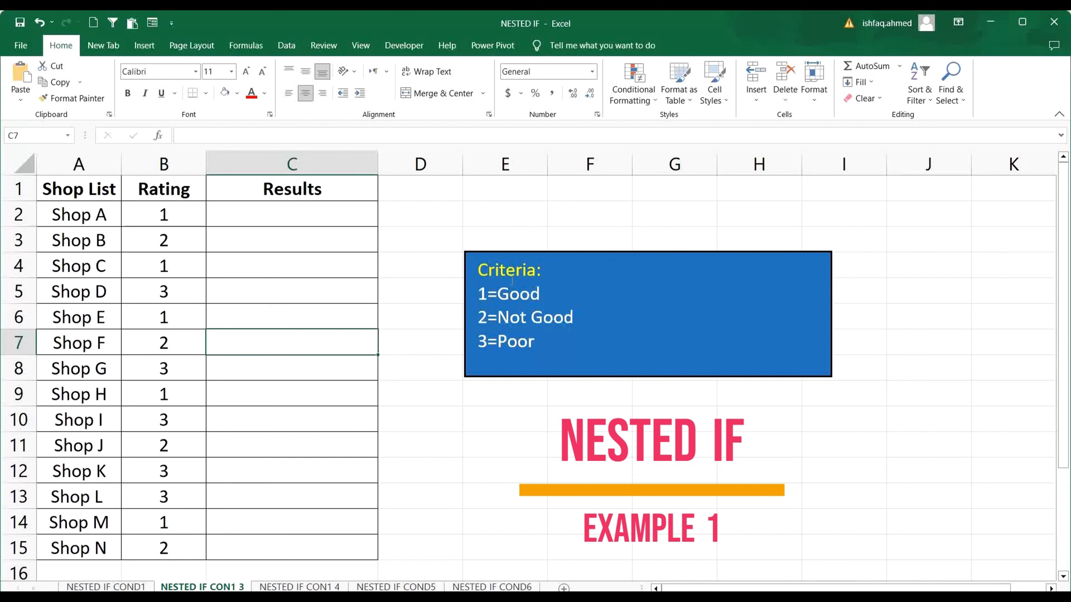
Examine the three-level rating criteria and the shop table on the NESTED IF CON1 3 sheet.
{"action": "left_click_drag", "start_coordinate": [481, 269], "coordinate": [506, 302]}
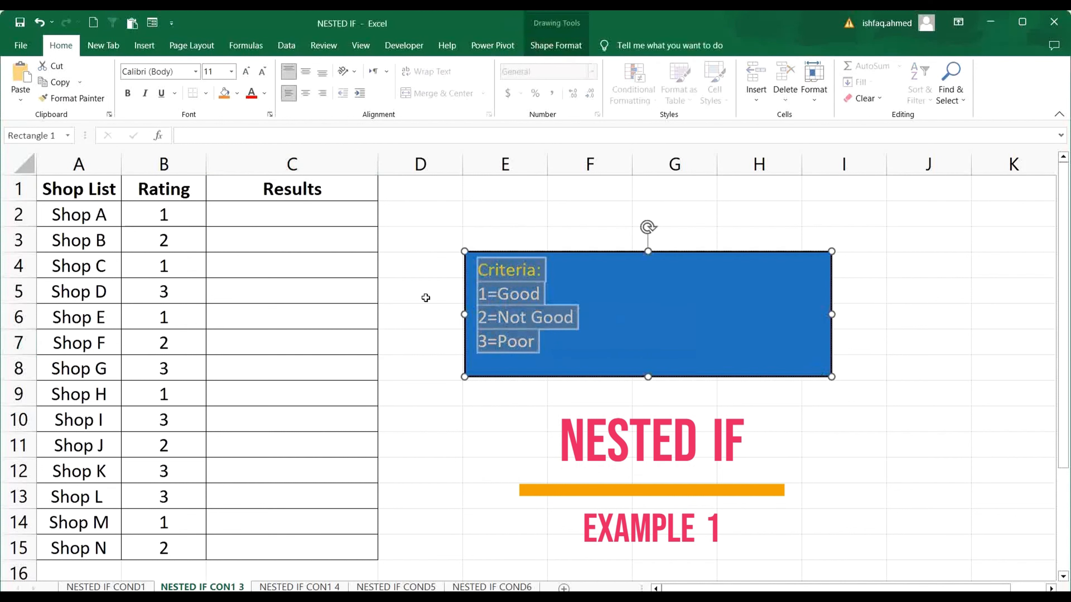
{"action": "left_click_drag", "start_coordinate": [116, 199], "coordinate": [287, 548]}
{"action": "left_click", "coordinate": [564, 503]}
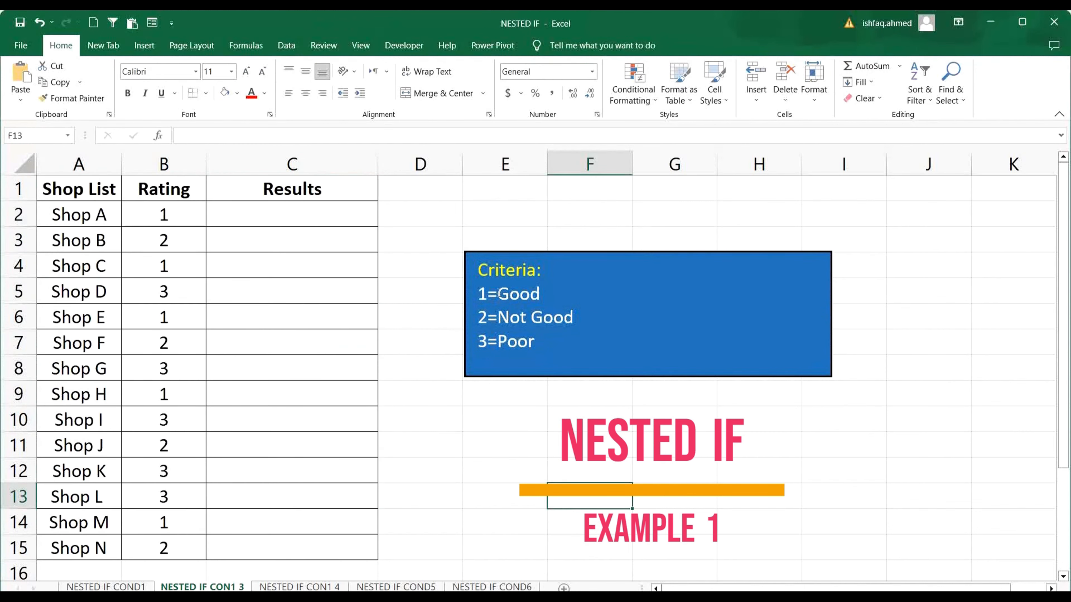
{"action": "left_click_drag", "start_coordinate": [500, 293], "coordinate": [573, 318]}
{"action": "double_click", "coordinate": [484, 340]}
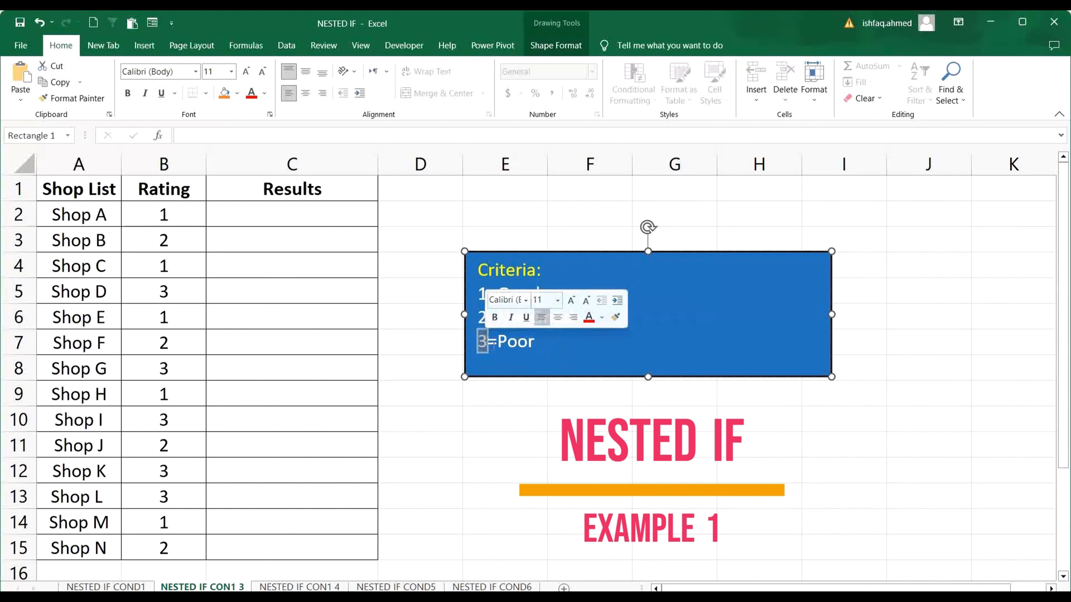
Review the rating definitions in the criteria box, including the label for rating 3.
{"action": "double_click", "coordinate": [516, 340]}
{"action": "left_click", "coordinate": [523, 428]}
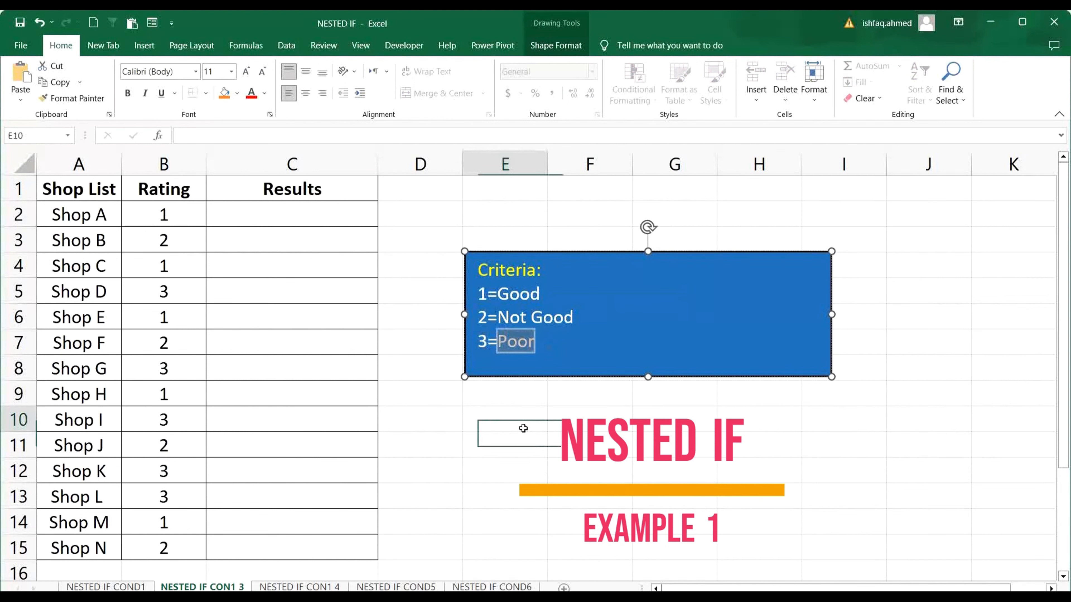
{"action": "mouse_move", "coordinate": [481, 270]}
{"action": "left_mouse_down"}
{"action": "mouse_move", "coordinate": [516, 317]}
{"action": "mouse_move", "coordinate": [481, 354]}
{"action": "left_mouse_up"}
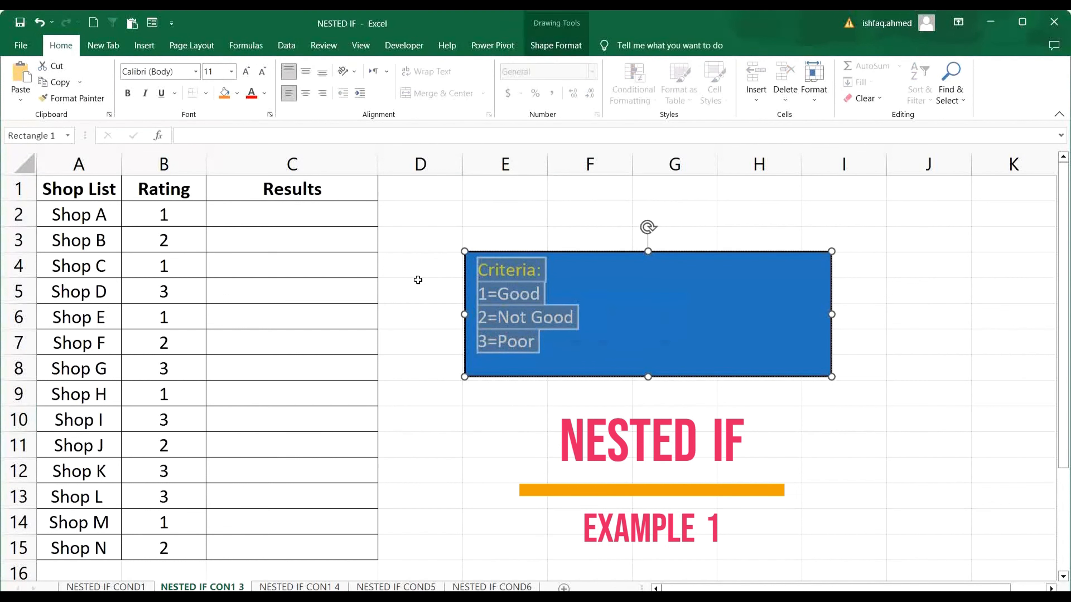
{"action": "left_click", "coordinate": [417, 265]}
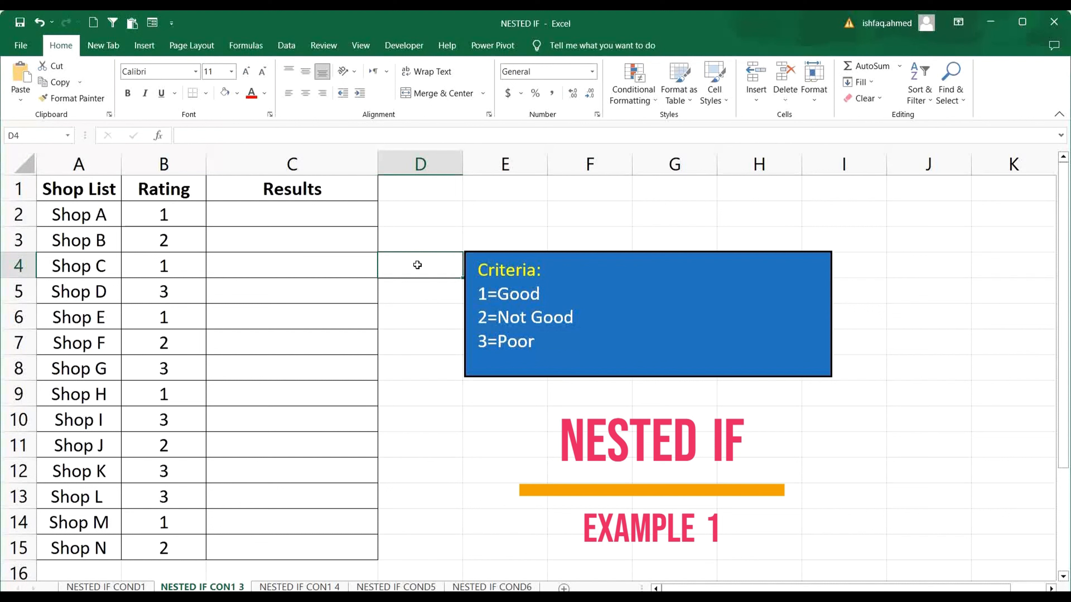
Start an IF formula in C2 that returns "GOOD" when B2 equals 1: =IF(B2=1,"GOOD",.
{"action": "left_click", "coordinate": [307, 217]}
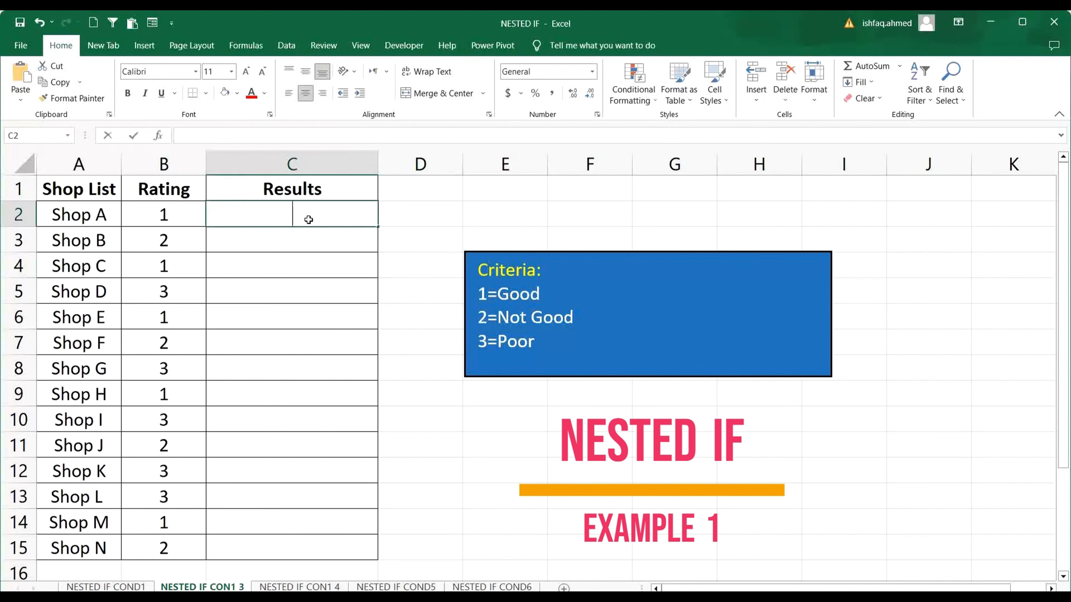
{"action": "type", "text": "=IF"}
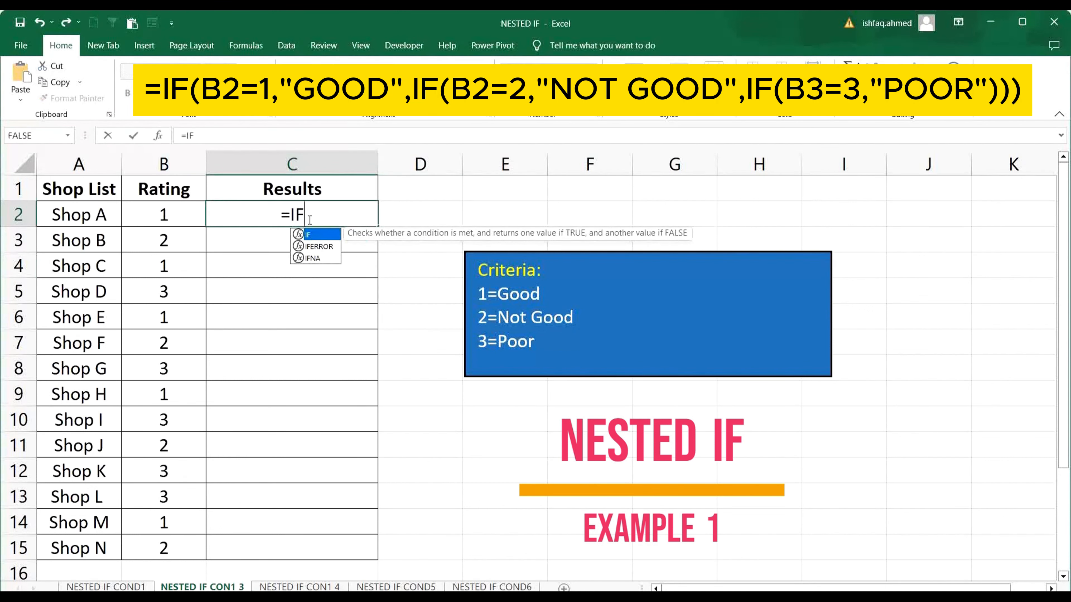
{"action": "type", "text": "("}
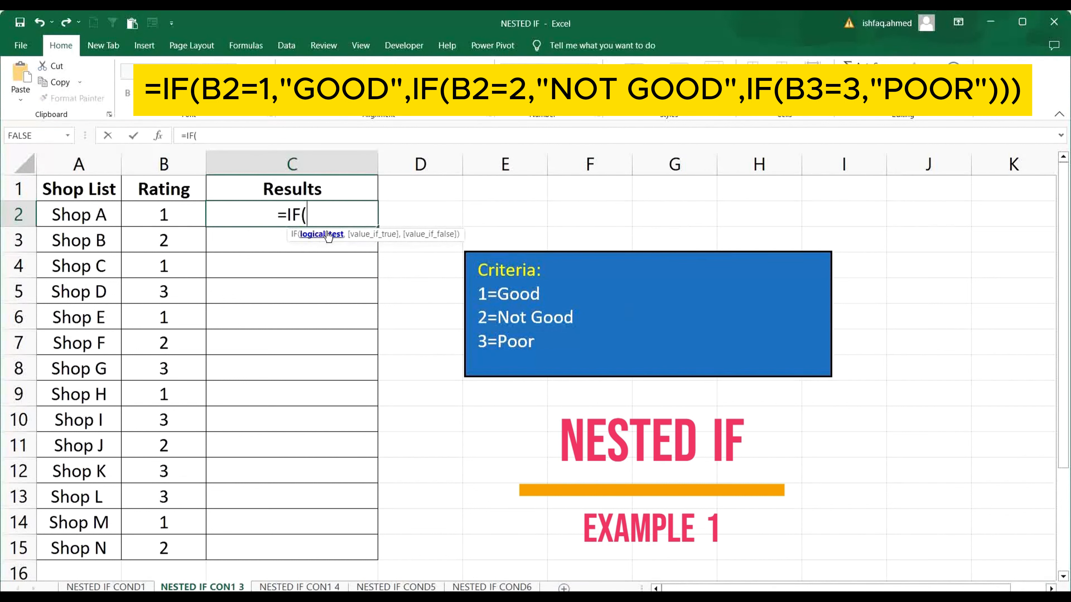
{"action": "left_click", "coordinate": [152, 211]}
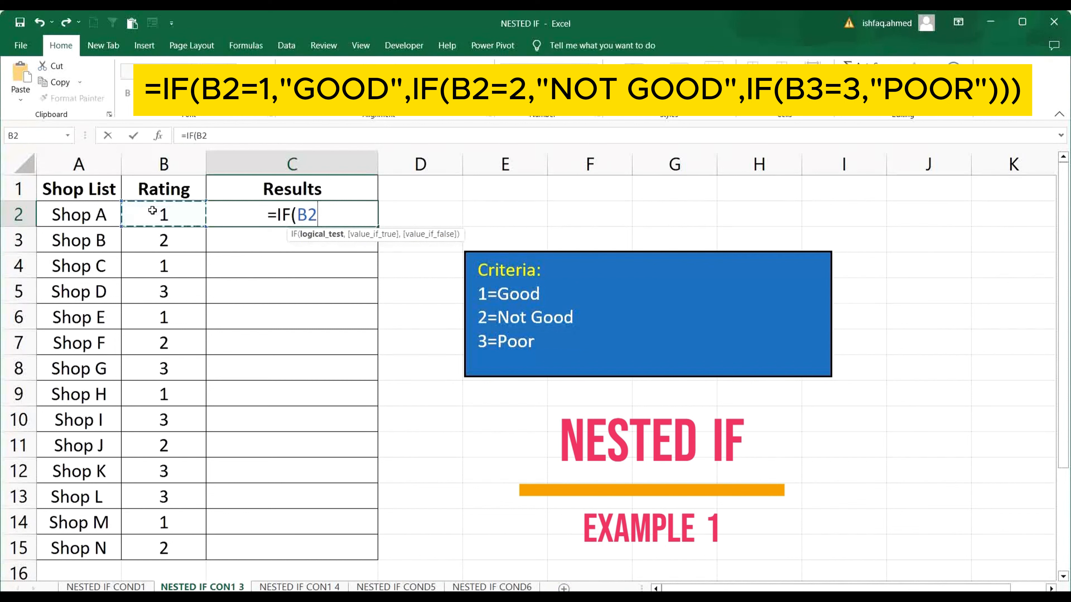
{"action": "type", "text": "=1"}
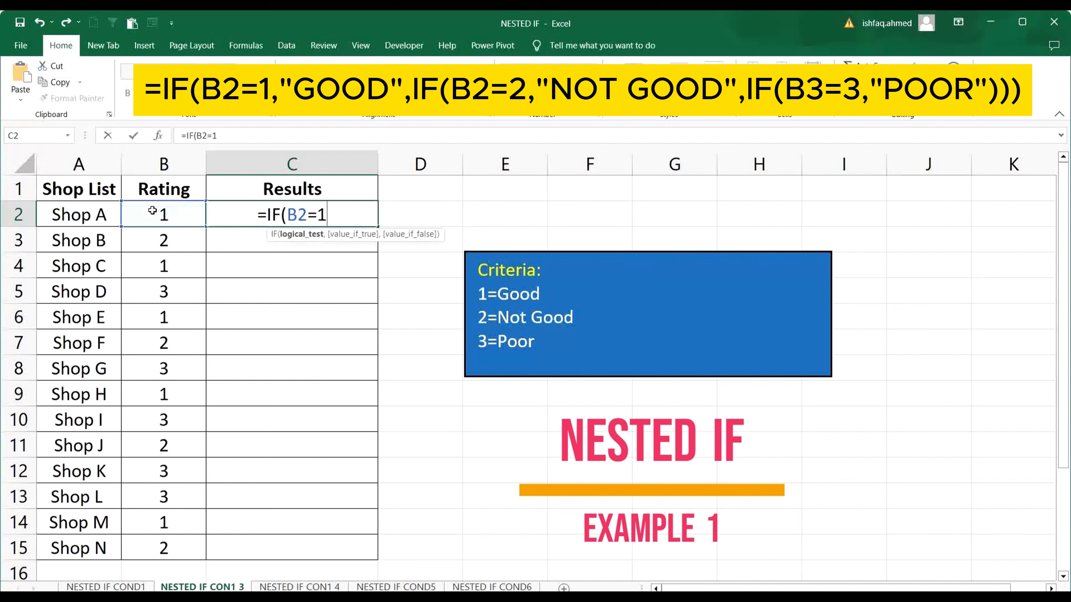
{"action": "type", "text": ","}
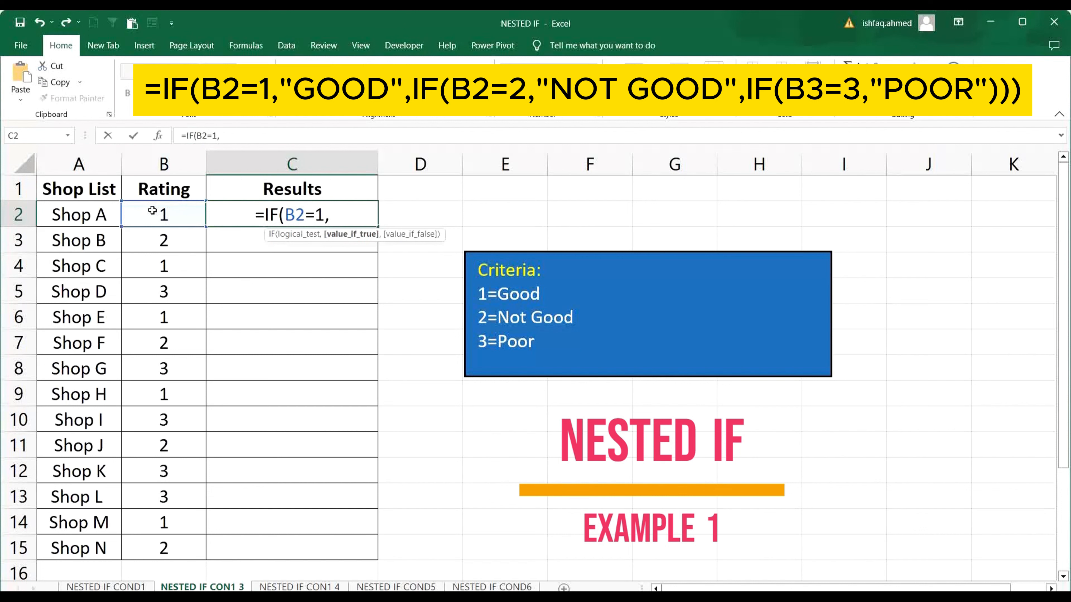
{"action": "type", "text": "\""}
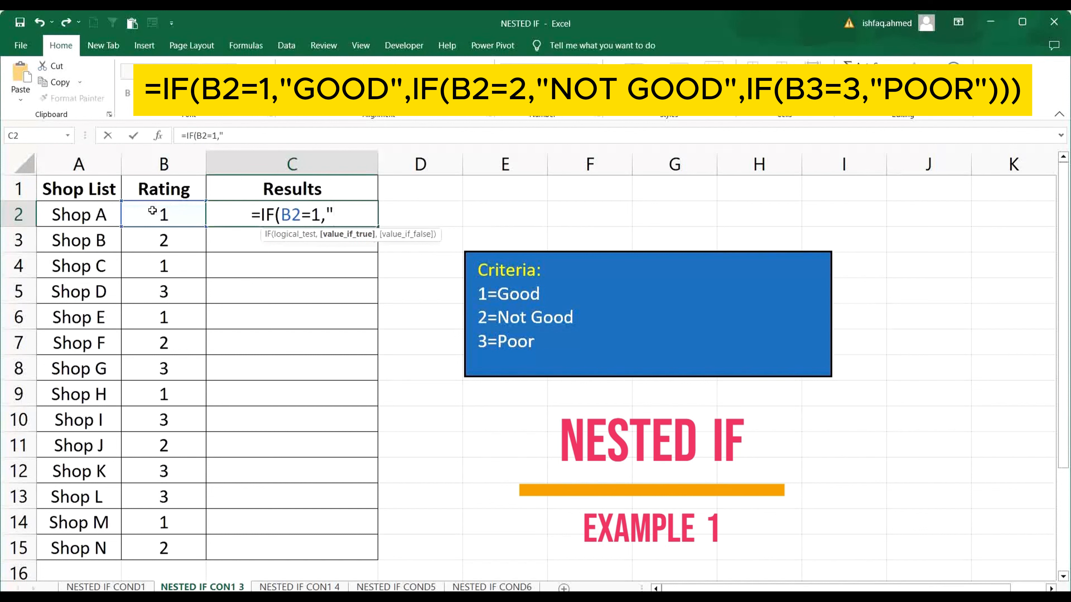
{"action": "type", "text": "GOOD"}
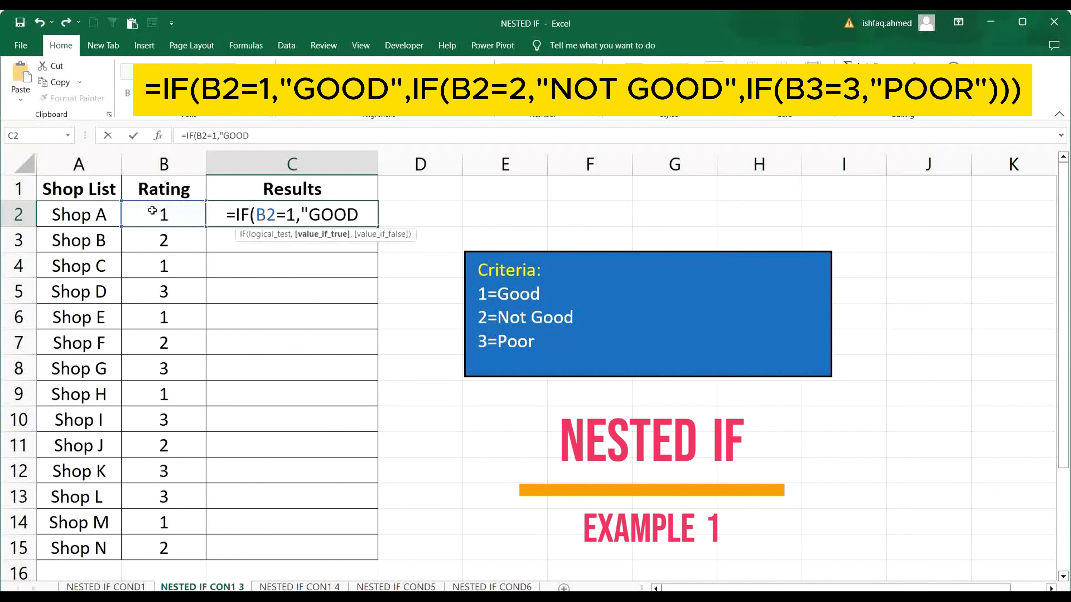
{"action": "type", "text": "\""}
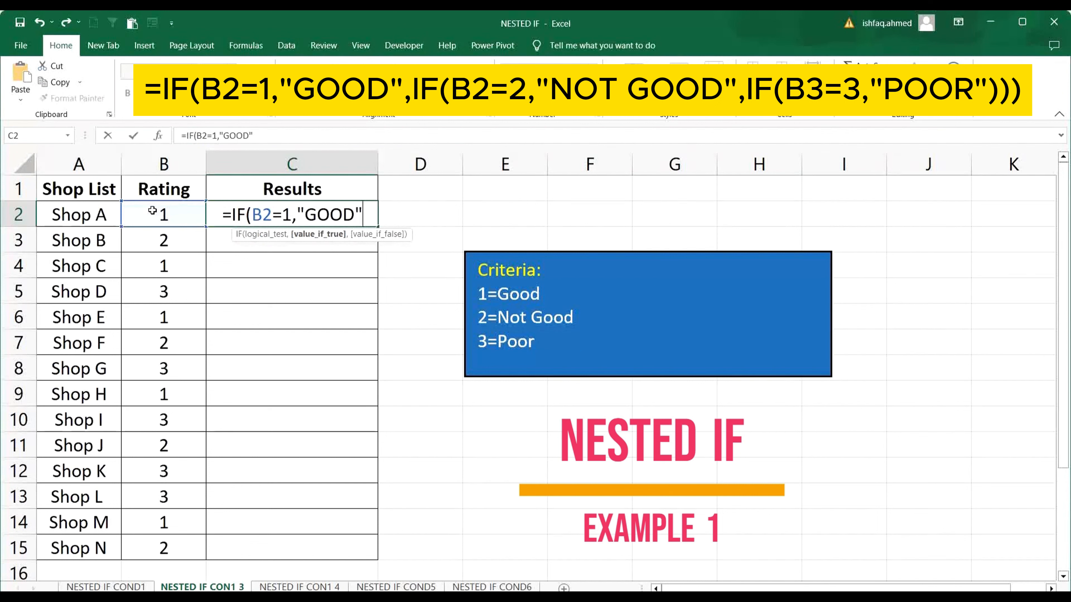
{"action": "type", "text": ","}
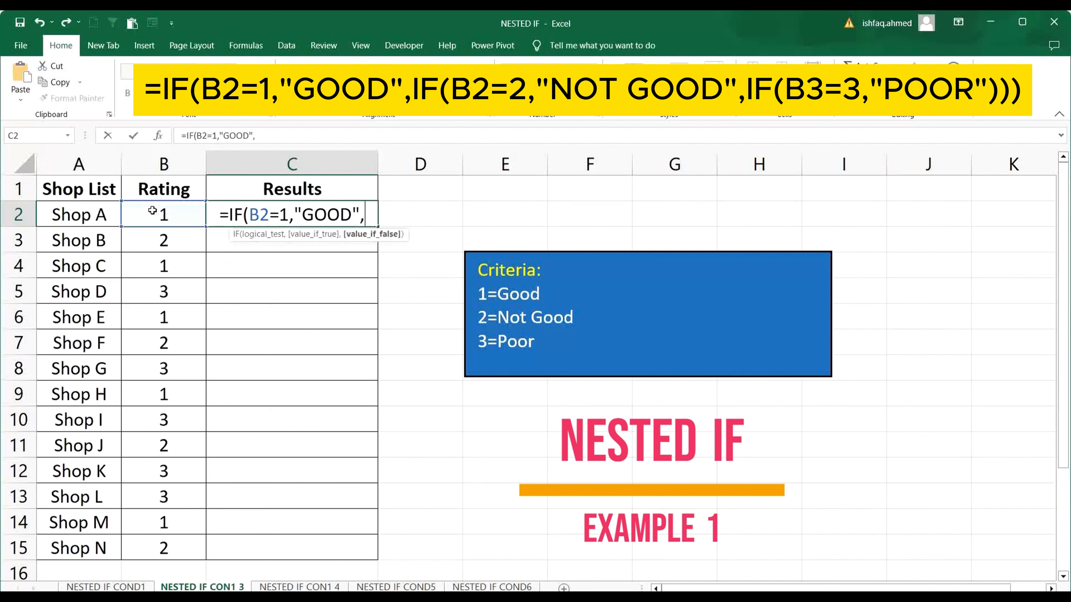
{"action": "type", "text": "IF"}
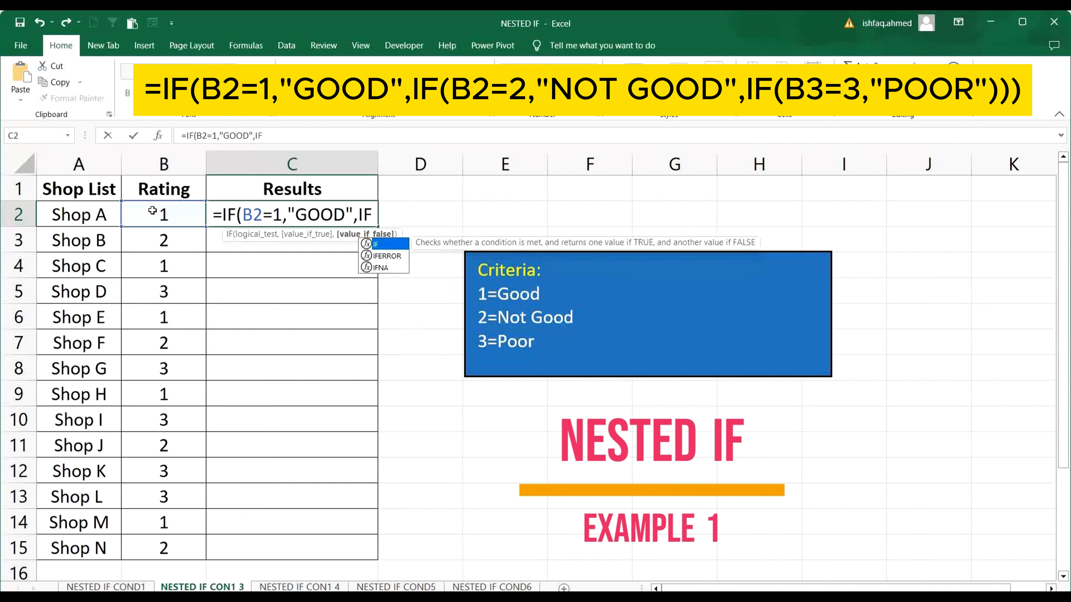
{"action": "type", "text": "("}
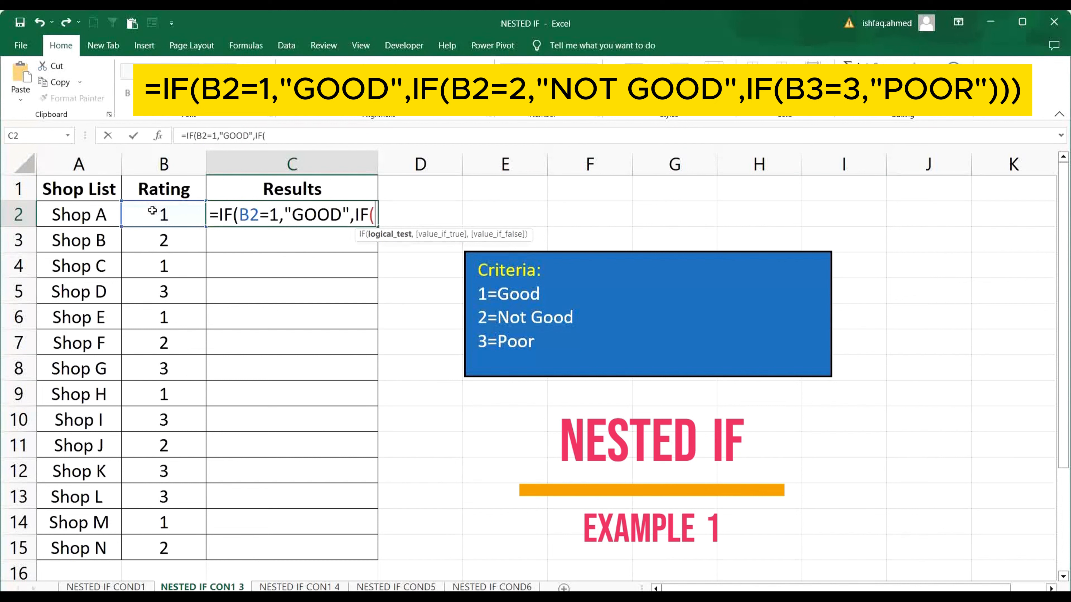
Nest a second IF as the false value in the C2 formula, returning "NOT GOOD" when B2=2.
{"action": "type", "text": "B2"}
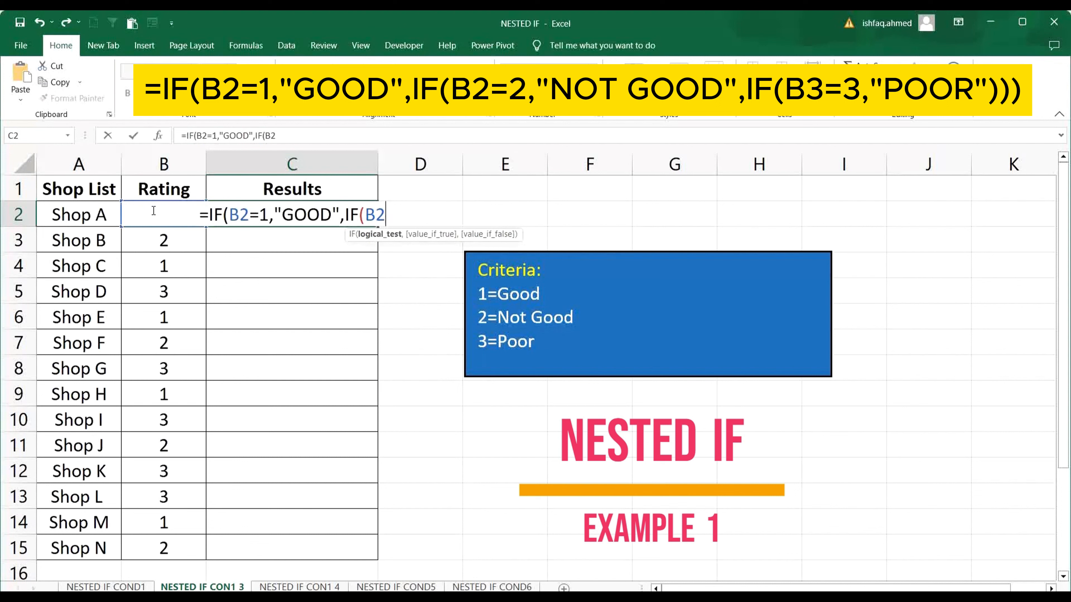
{"action": "type", "text": "=2"}
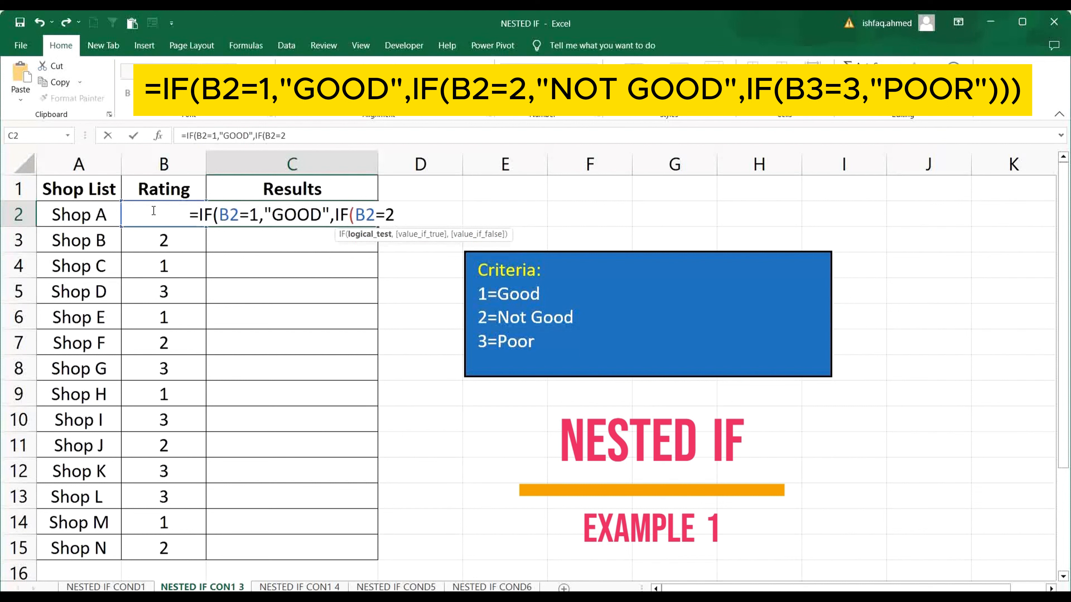
{"action": "type", "text": ","}
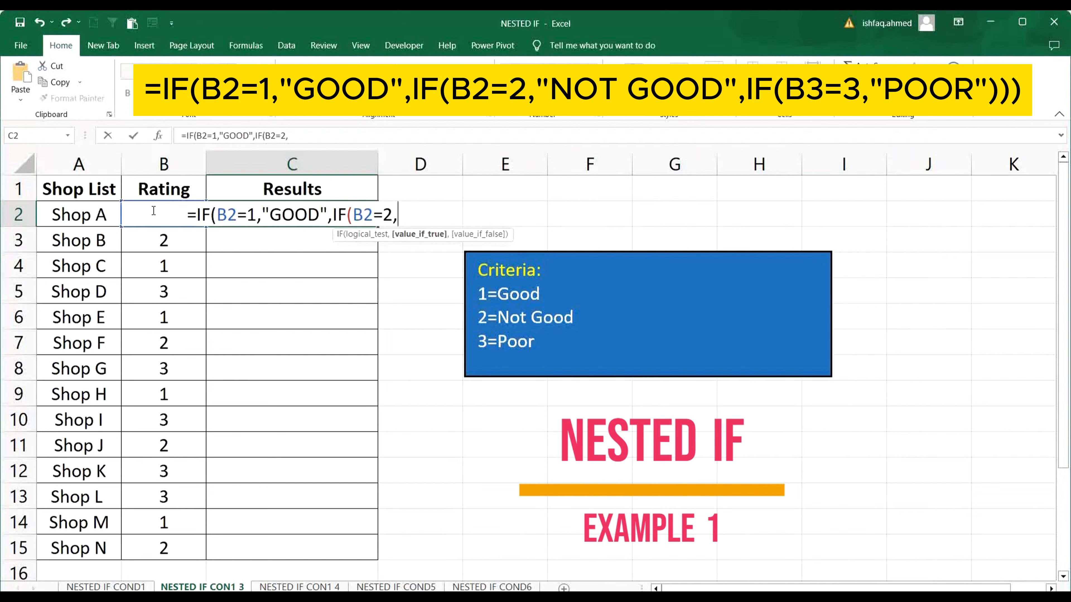
{"action": "type", "text": "\""}
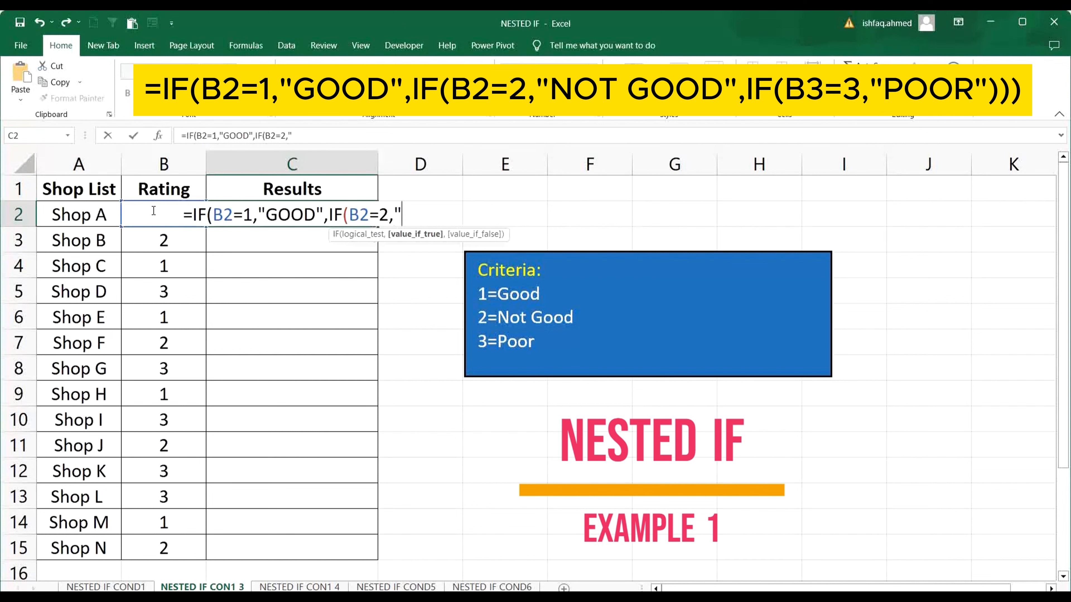
{"action": "type", "text": "NOT"}
{"action": "type", "text": " GOOD"}
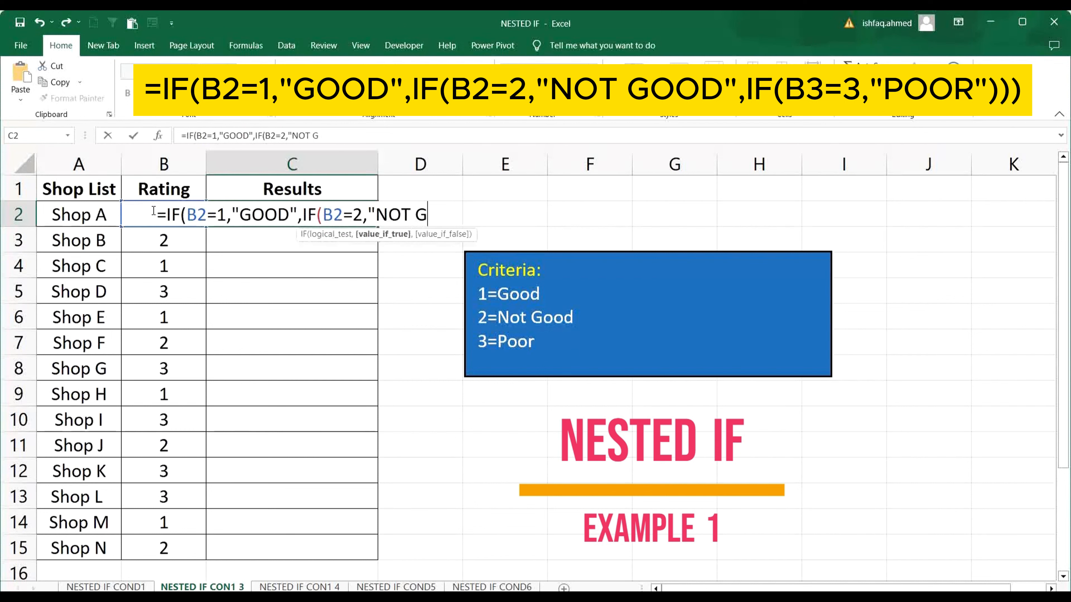
{"action": "type", "text": "\""}
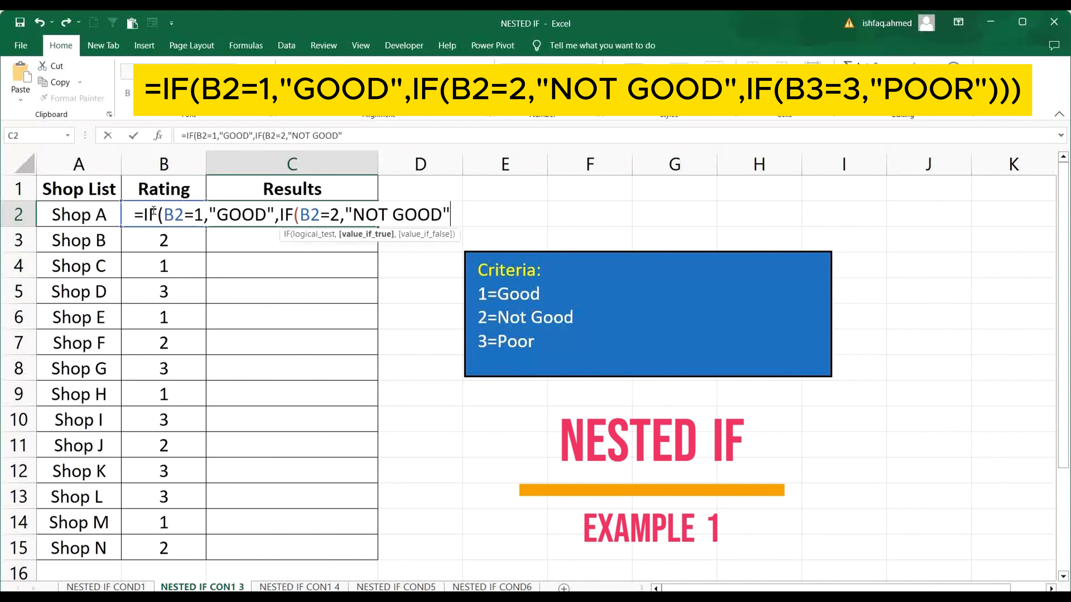
{"action": "type", "text": ","}
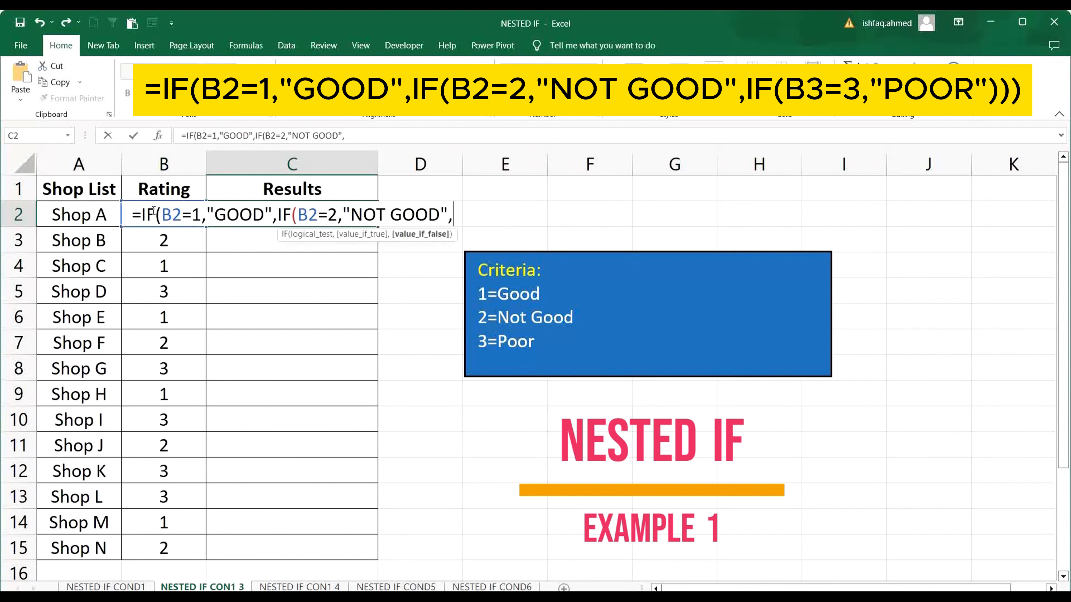
{"action": "type", "text": "IF"}
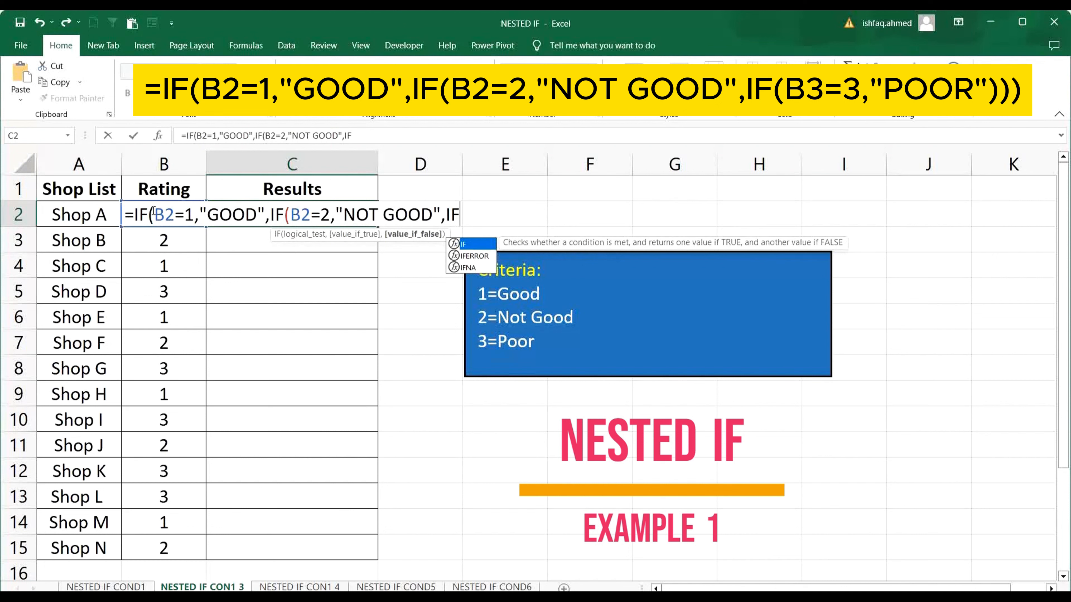
{"action": "type", "text": "("}
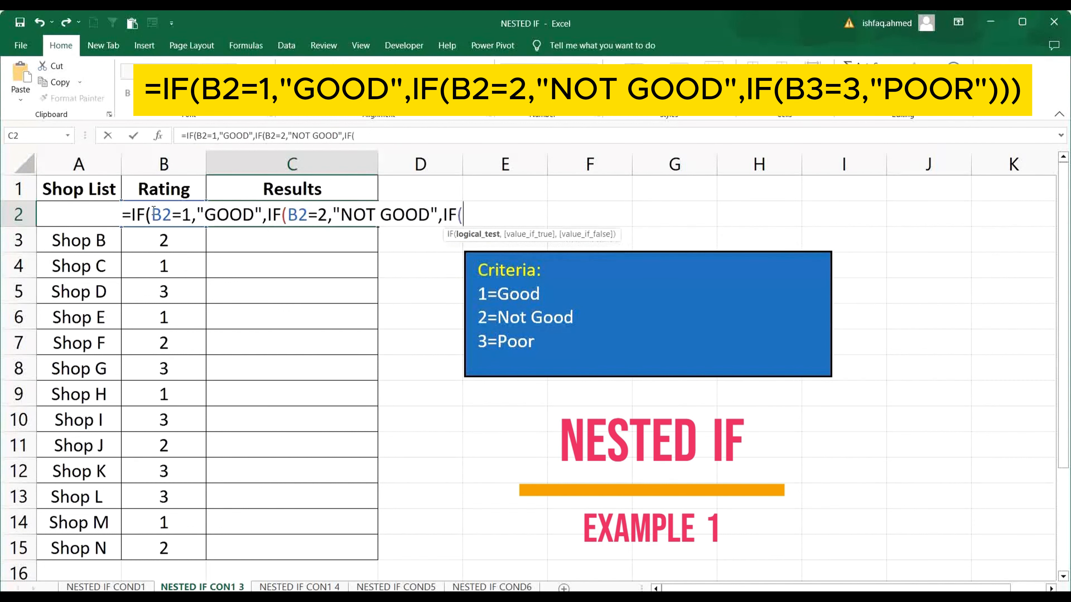
{"action": "type", "text": "B2"}
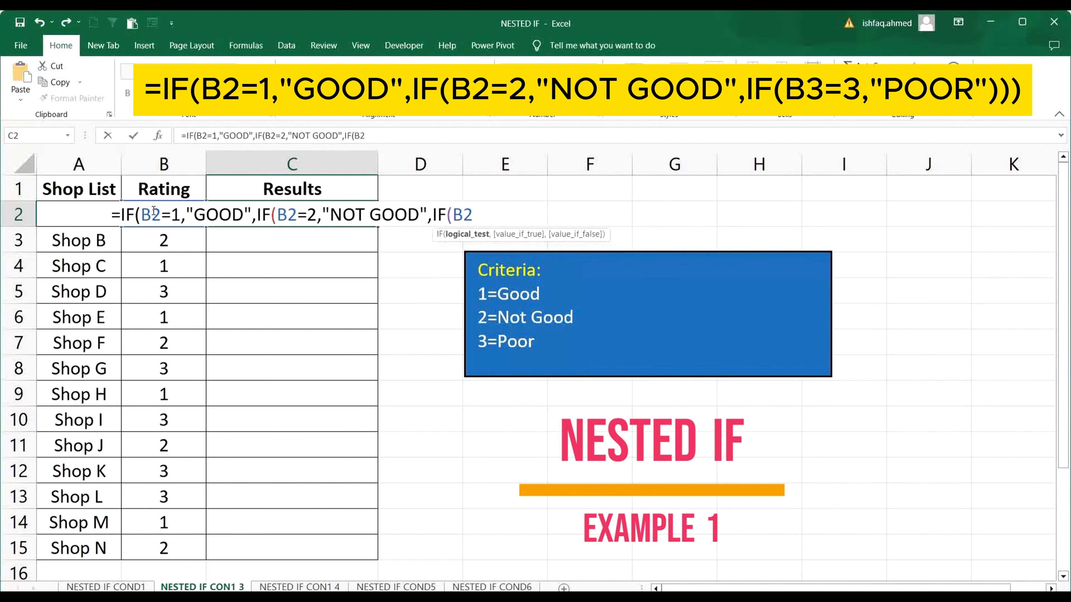
{"action": "type", "text": "="}
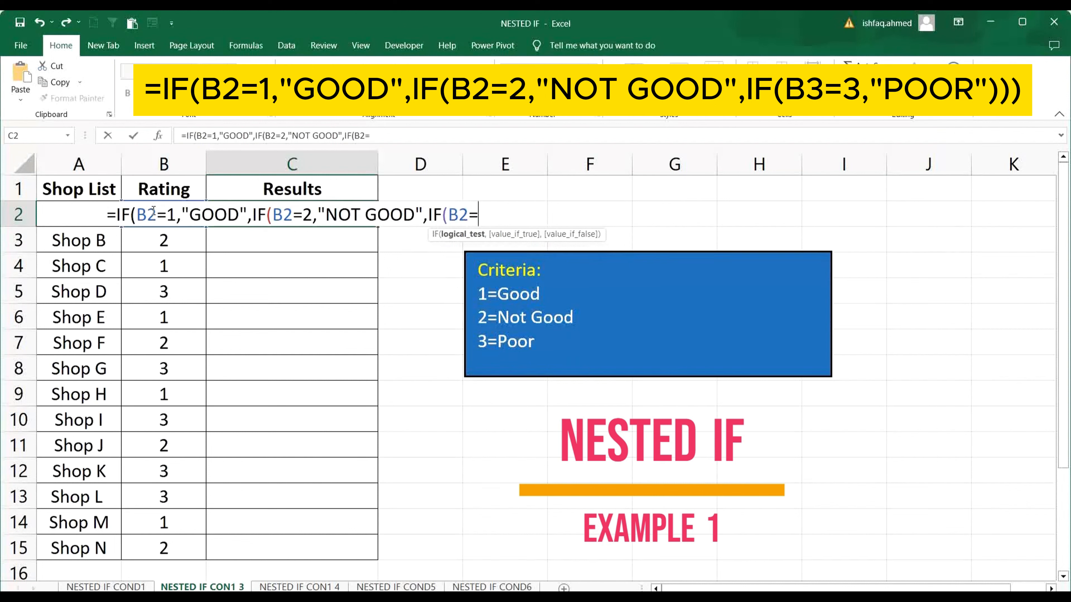
{"action": "type", "text": "3"}
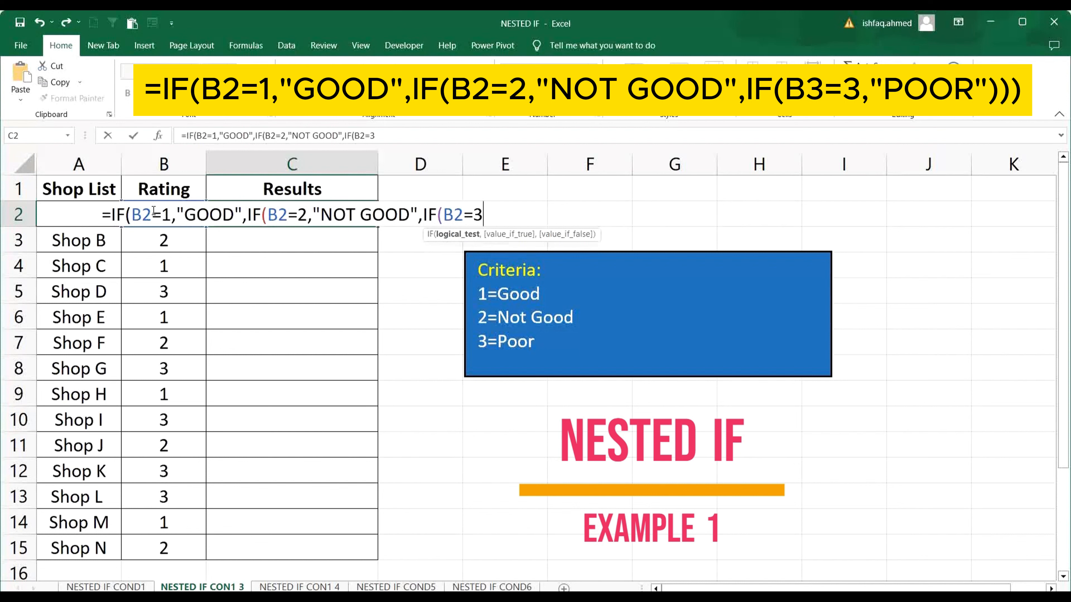
{"action": "type", "text": ","}
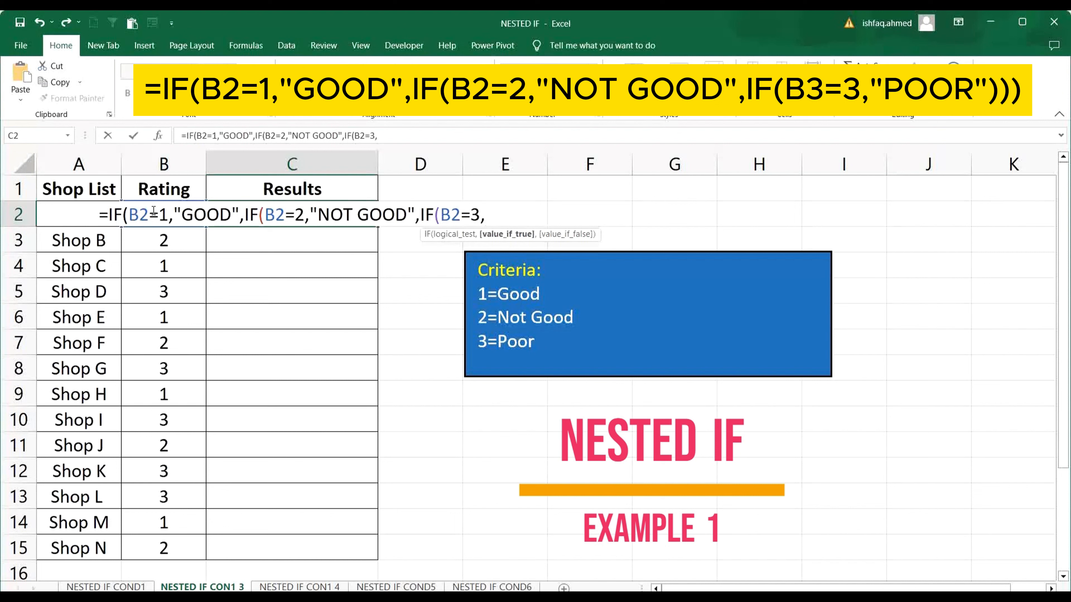
Nest a third IF returning "POOR" when B2=3, close all three parentheses and enter the C2 formula.
{"action": "type", "text": "\"POOR"}
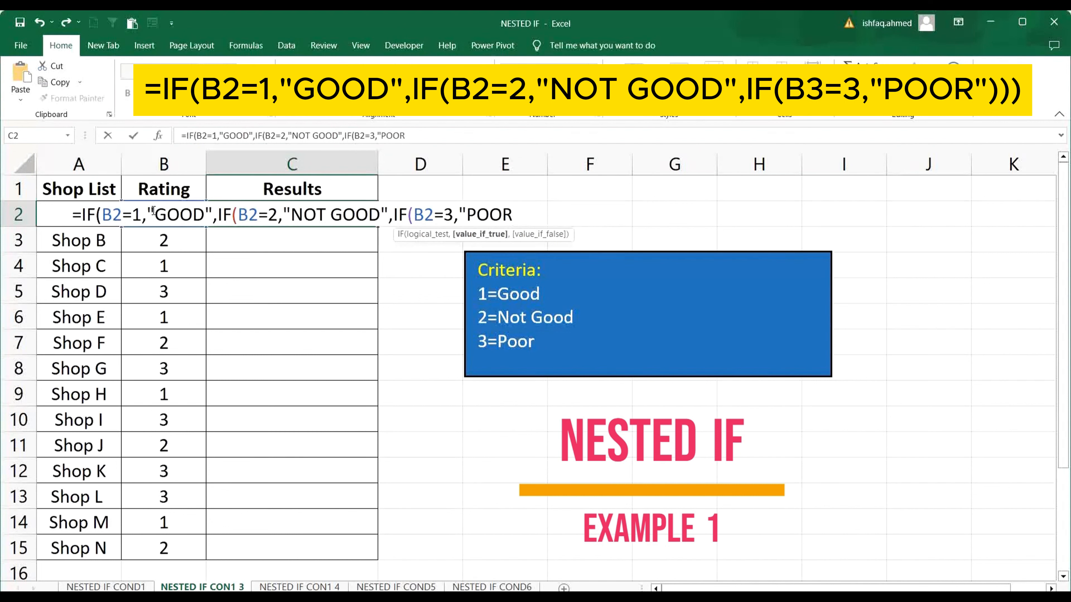
{"action": "type", "text": "\""}
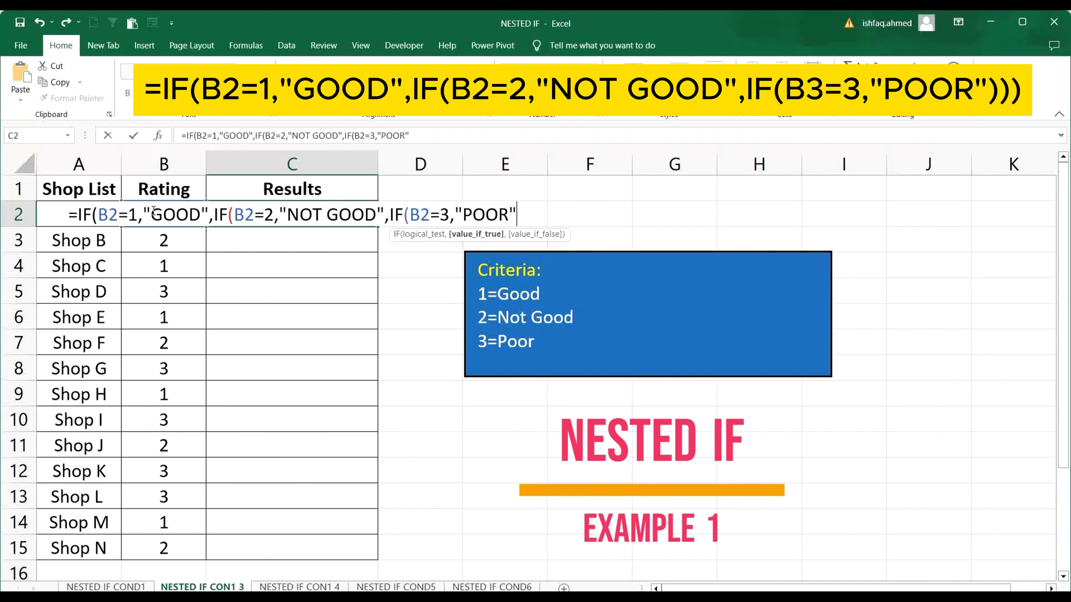
{"action": "type", "text": "))"}
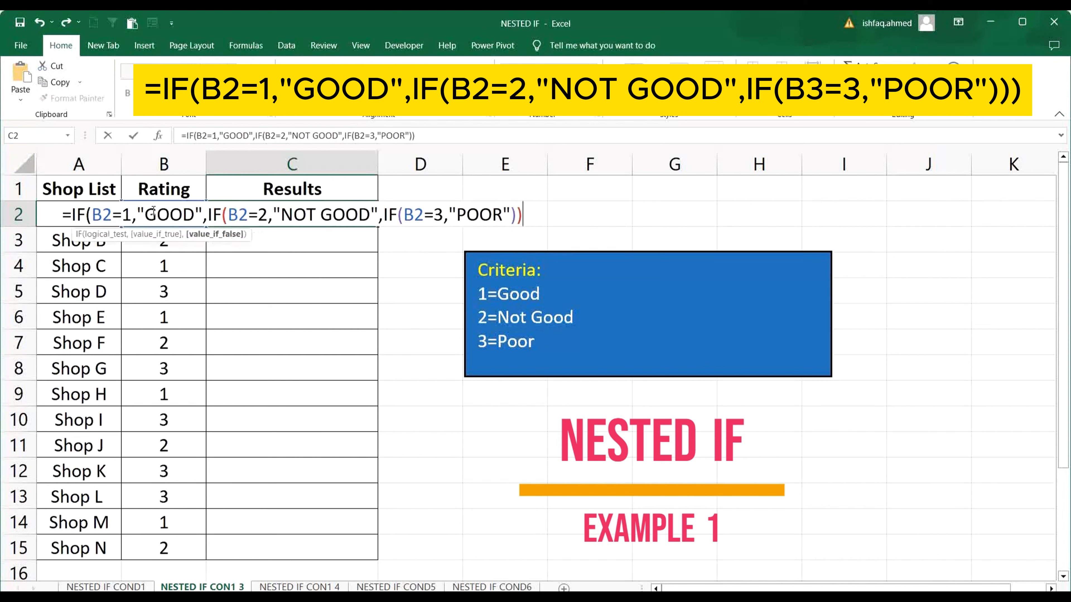
{"action": "type", "text": ")"}
{"action": "key", "text": "Return"}
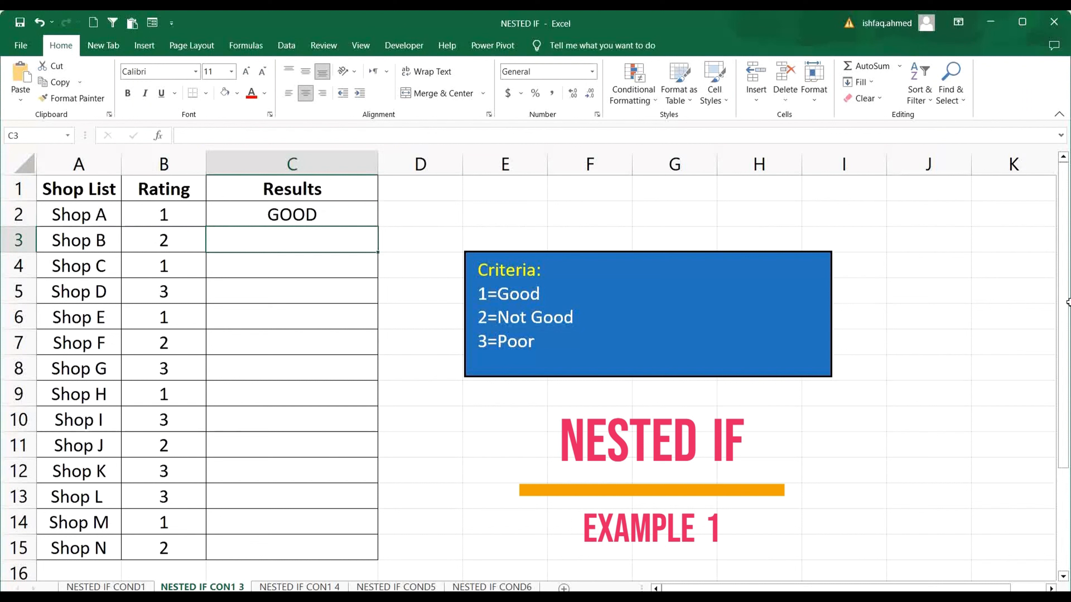
Highlight Shop A and its rating in A2:B2 with a yellow fill.
{"action": "left_click_drag", "start_coordinate": [108, 215], "coordinate": [131, 218]}
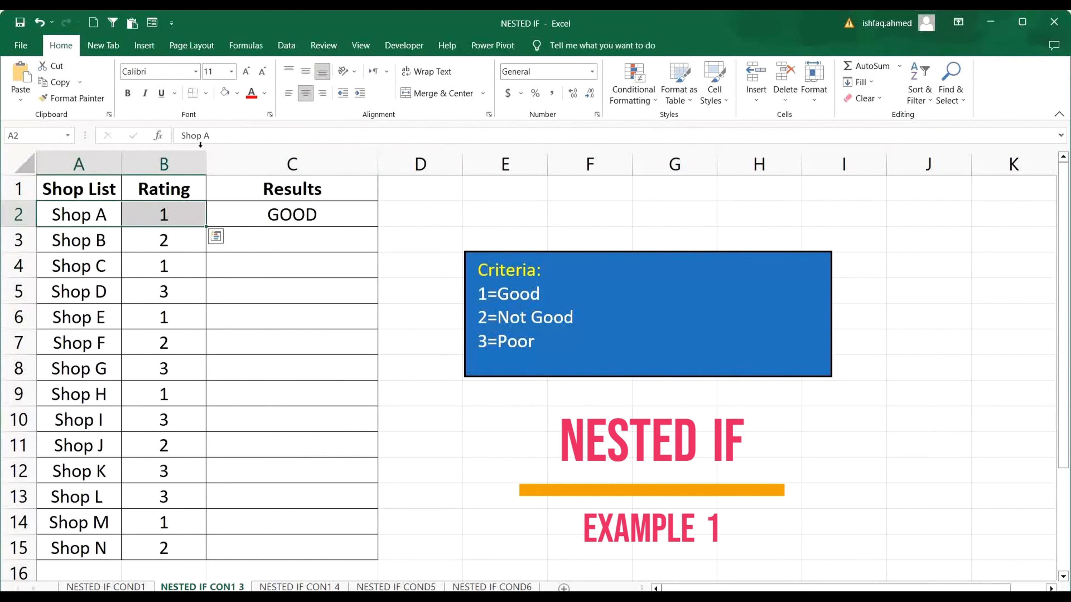
{"action": "left_click", "coordinate": [237, 98]}
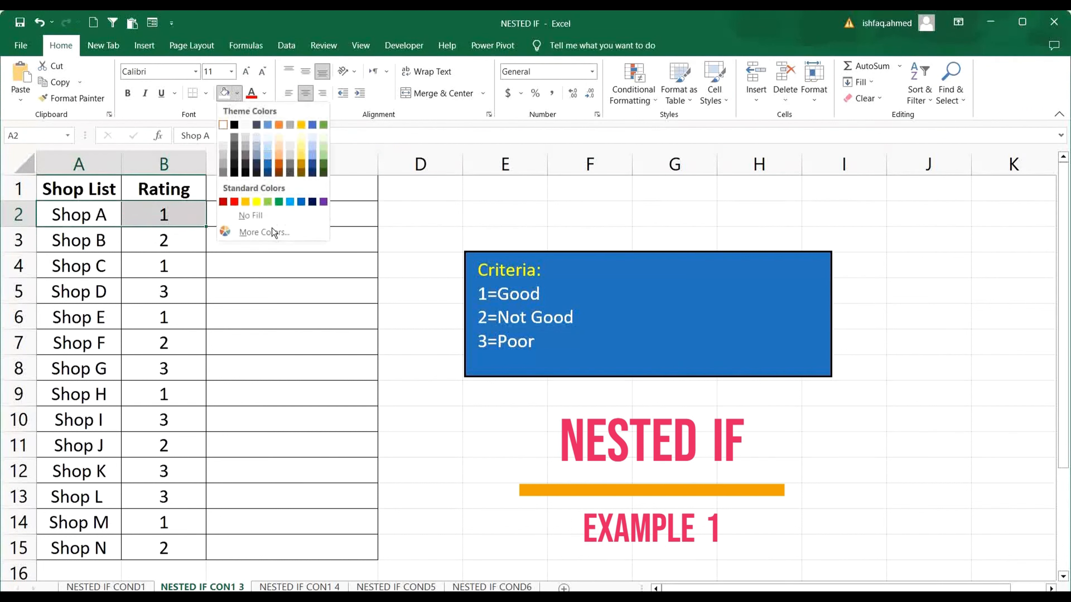
{"action": "left_click", "coordinate": [256, 203]}
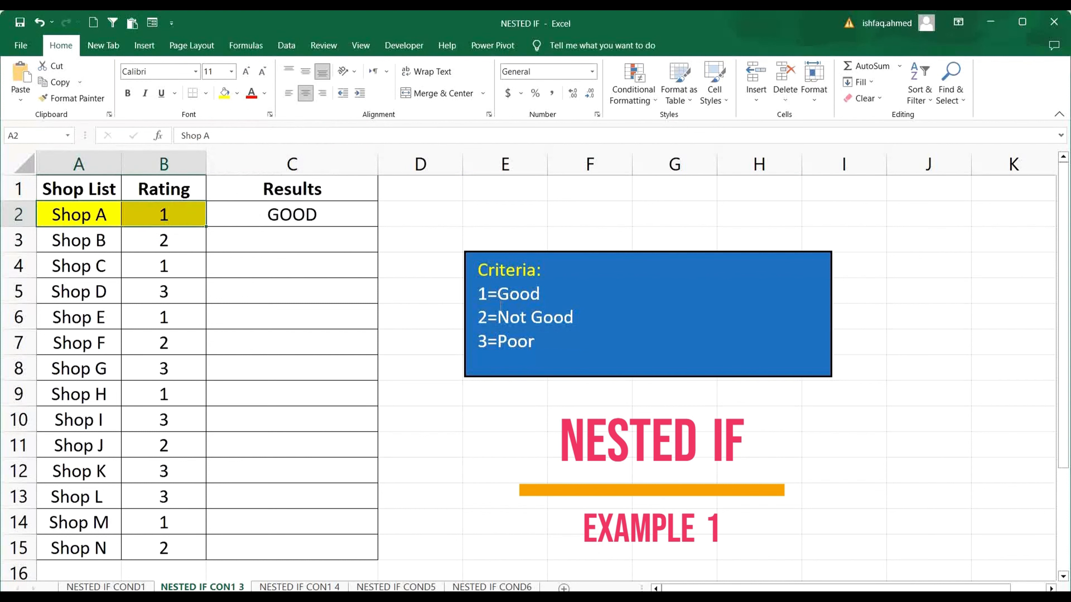
Copy the nested IF formula from C2 down through C15 for the remaining shops.
{"action": "left_click", "coordinate": [499, 294]}
{"action": "double_click", "coordinate": [512, 294]}
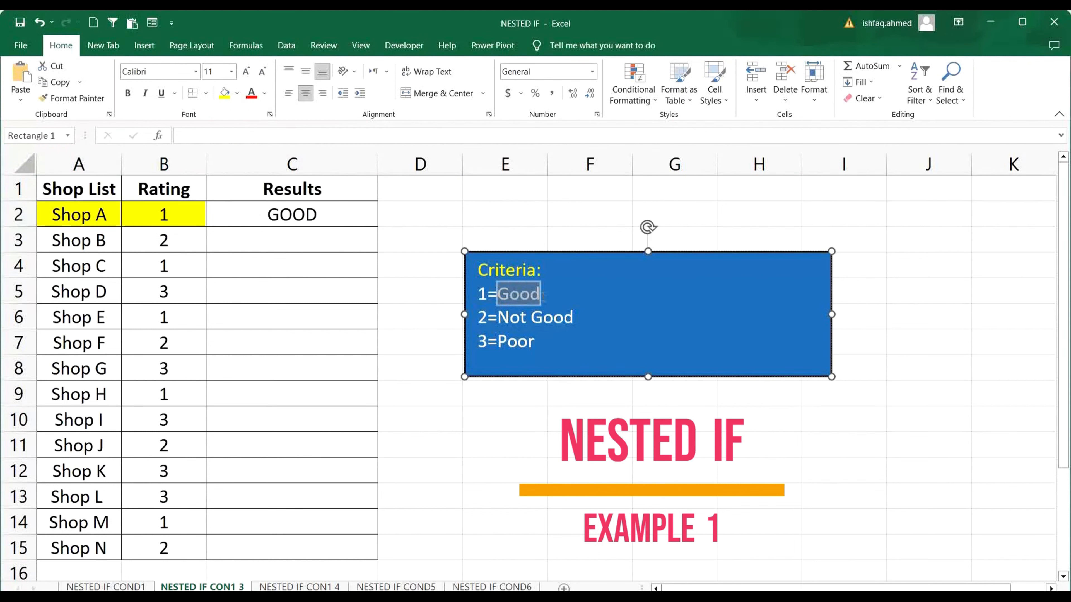
{"action": "left_click", "coordinate": [326, 217]}
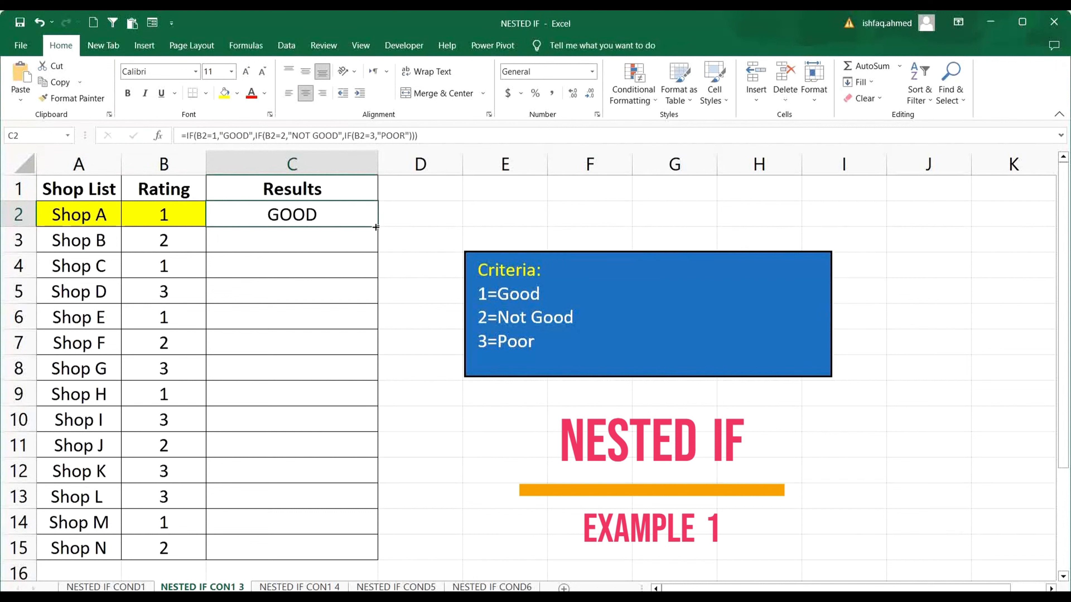
{"action": "left_click_drag", "start_coordinate": [378, 226], "coordinate": [363, 548]}
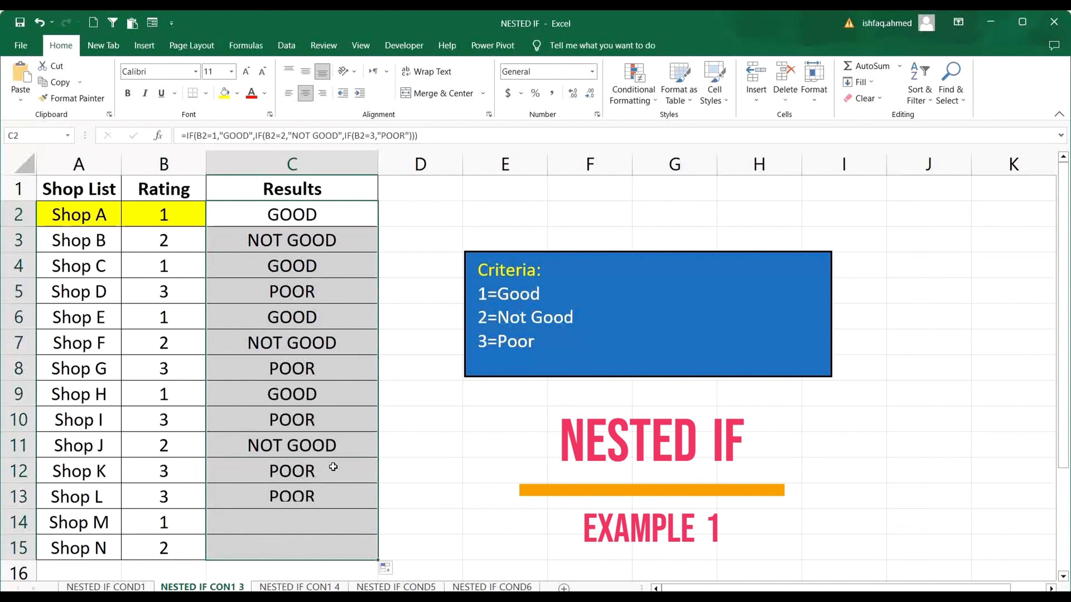
{"action": "left_click", "coordinate": [341, 362]}
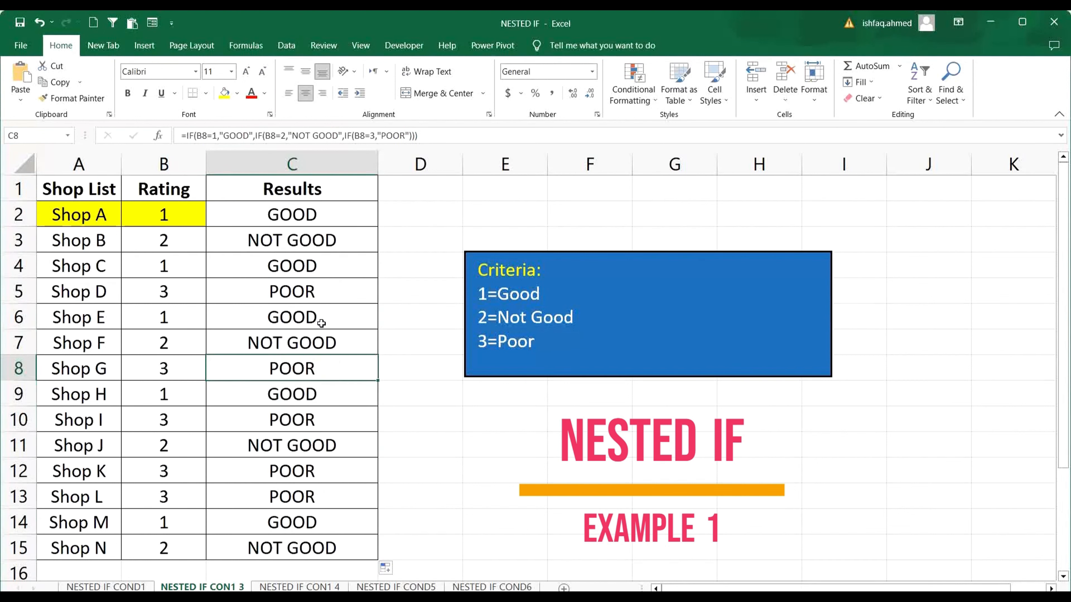
Highlight Shop B, its rating and its result in A3:C3 with a yellow fill.
{"action": "left_click", "coordinate": [92, 242]}
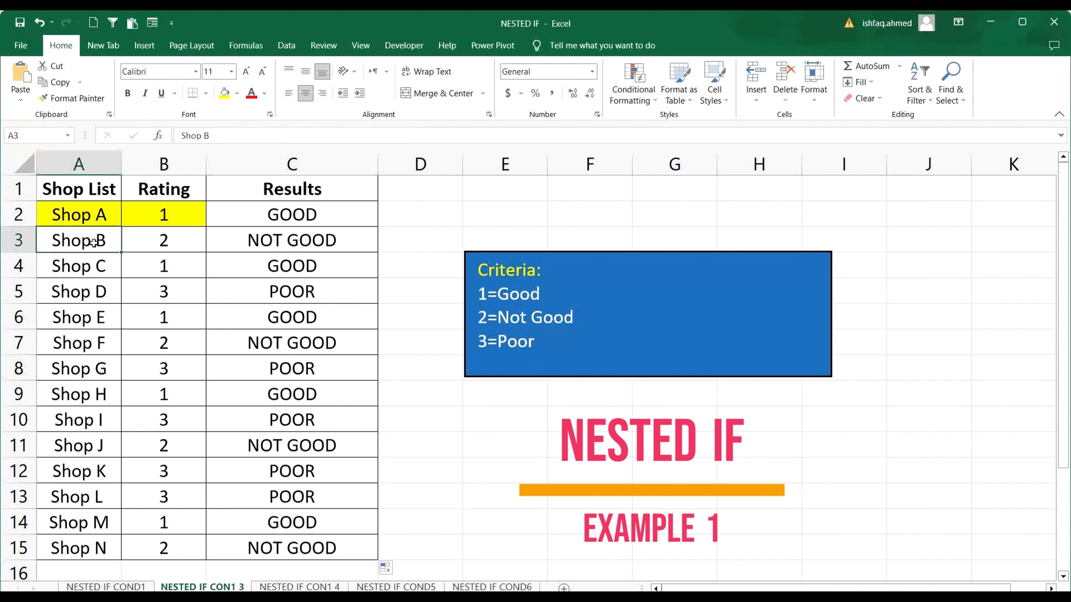
{"action": "left_click", "coordinate": [126, 243], "text": "shift"}
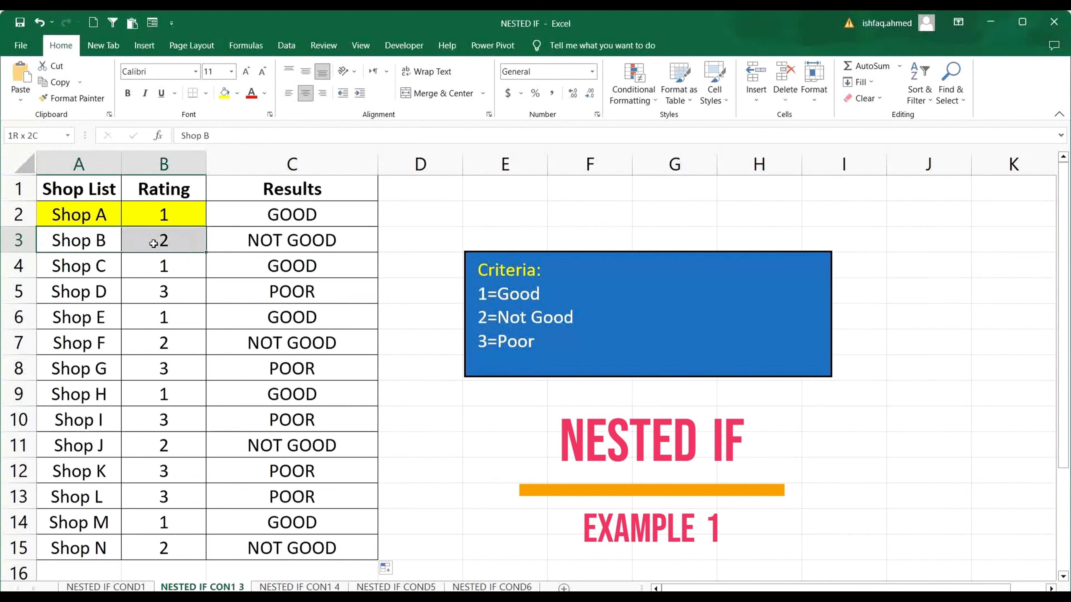
{"action": "left_click", "coordinate": [224, 93]}
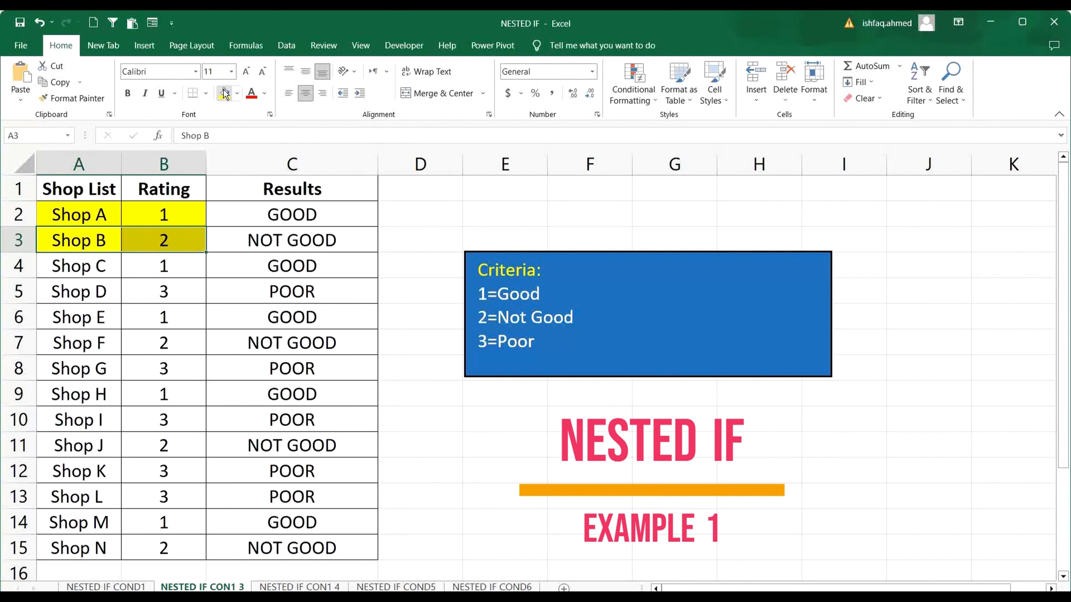
{"action": "left_click", "coordinate": [297, 238]}
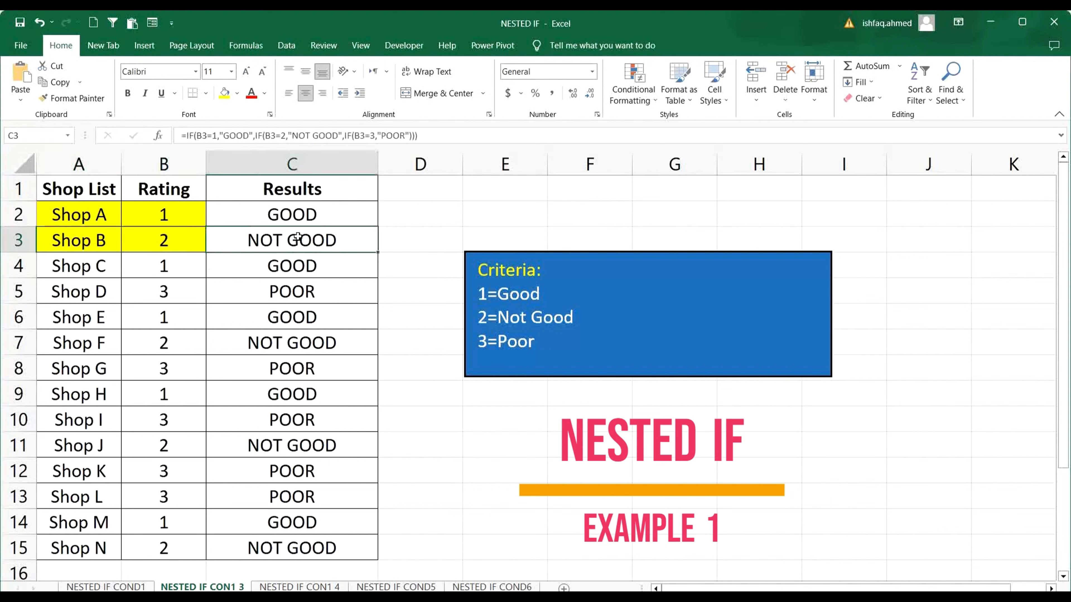
{"action": "left_click", "coordinate": [225, 97]}
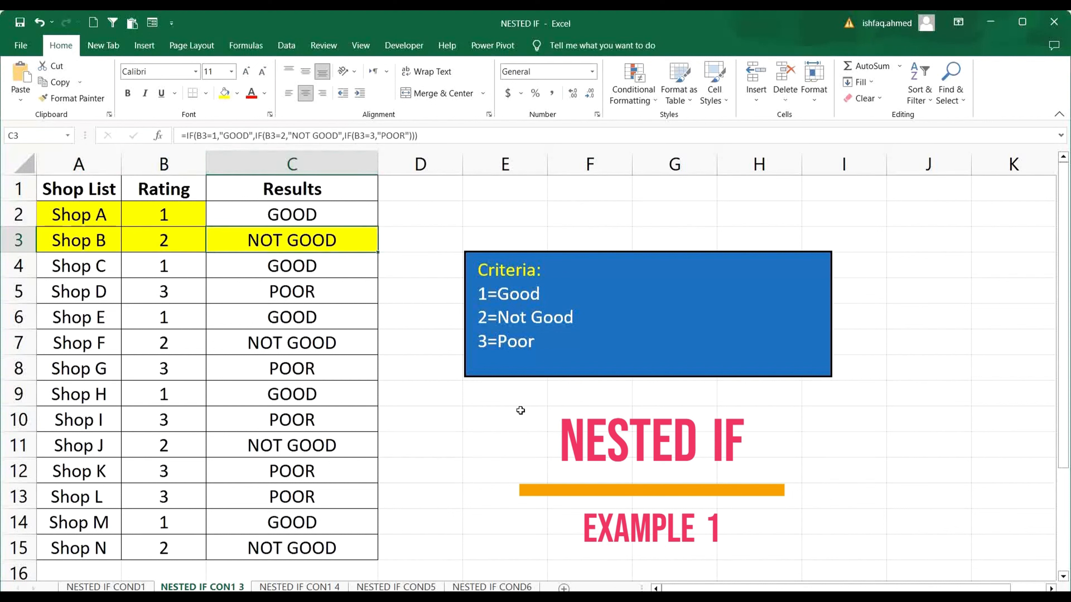
Highlight Shop D's row in A5:C5 with the same yellow fill.
{"action": "left_click", "coordinate": [73, 292]}
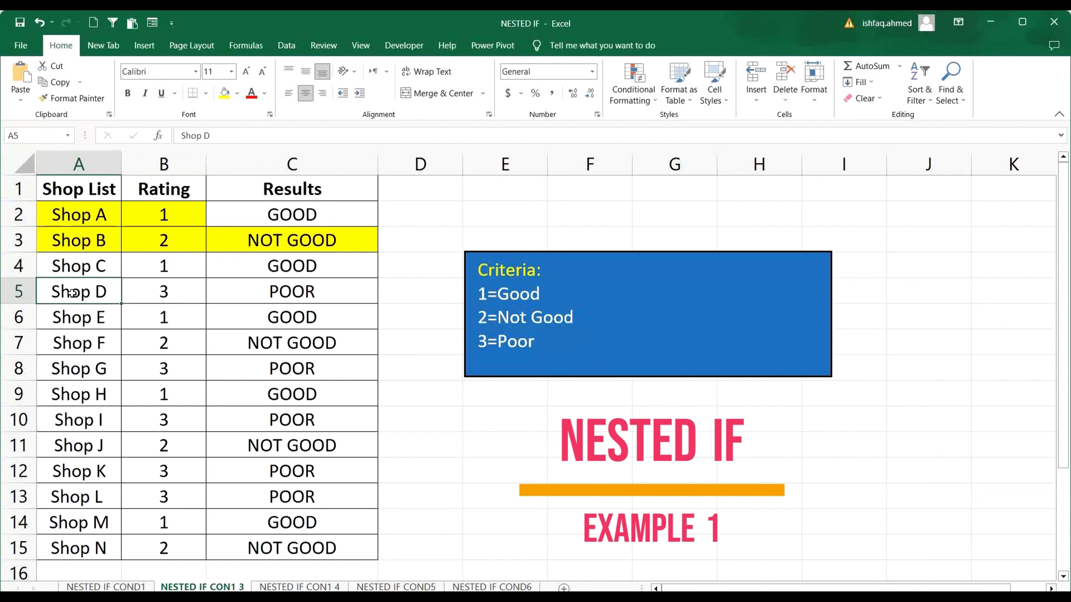
{"action": "left_click_drag", "start_coordinate": [75, 293], "coordinate": [249, 292]}
{"action": "left_click", "coordinate": [228, 95]}
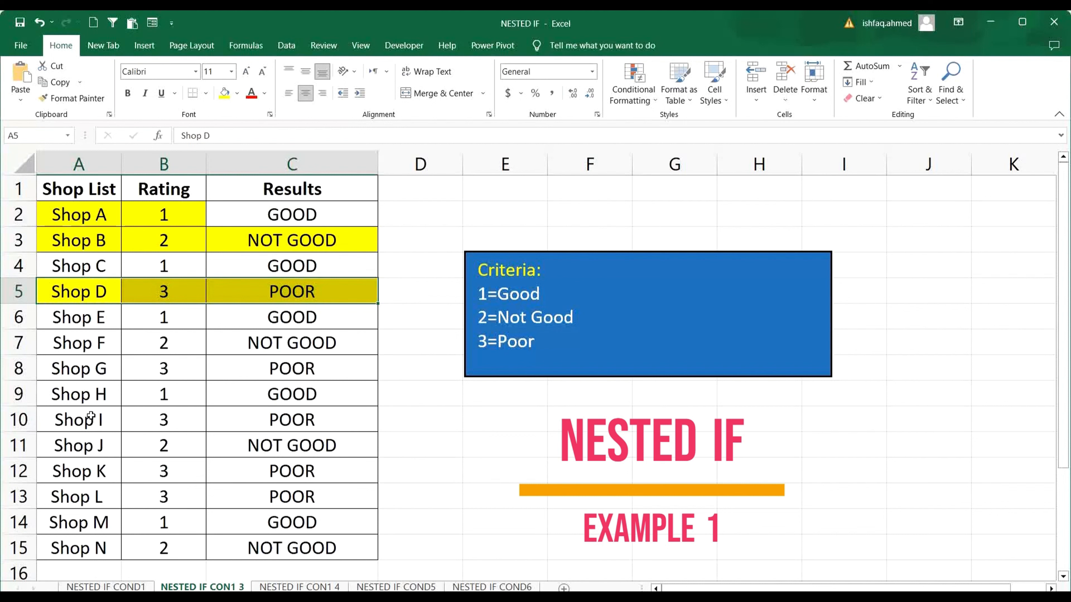
Highlight Shop H's row in A9:C9 with a yellow fill and set its rating in B9 to 3.
{"action": "left_click_drag", "start_coordinate": [86, 396], "coordinate": [243, 395]}
{"action": "left_click", "coordinate": [198, 445]}
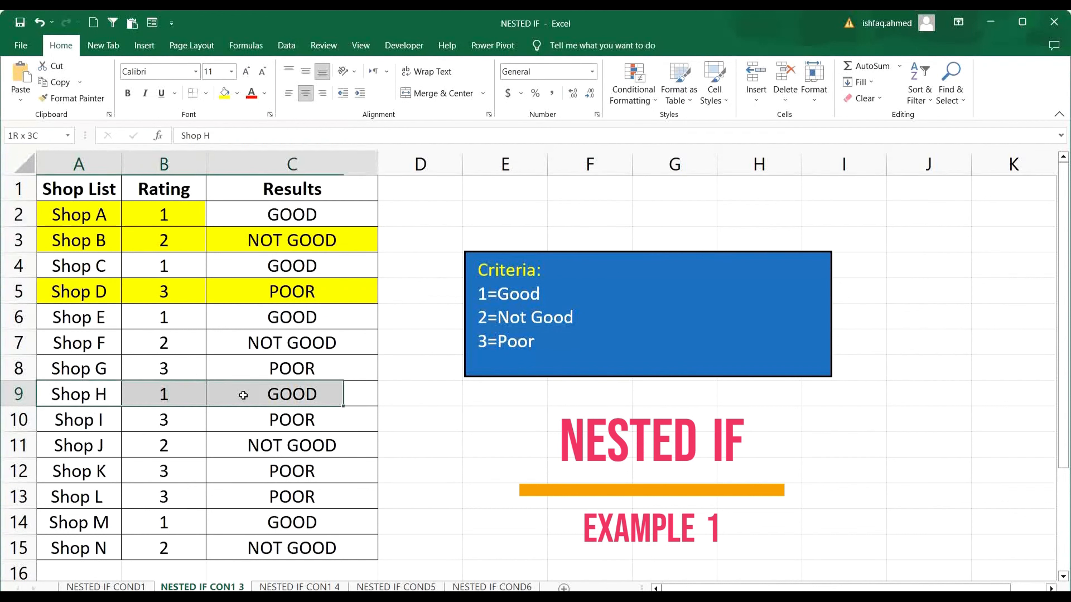
{"action": "left_click", "coordinate": [225, 96]}
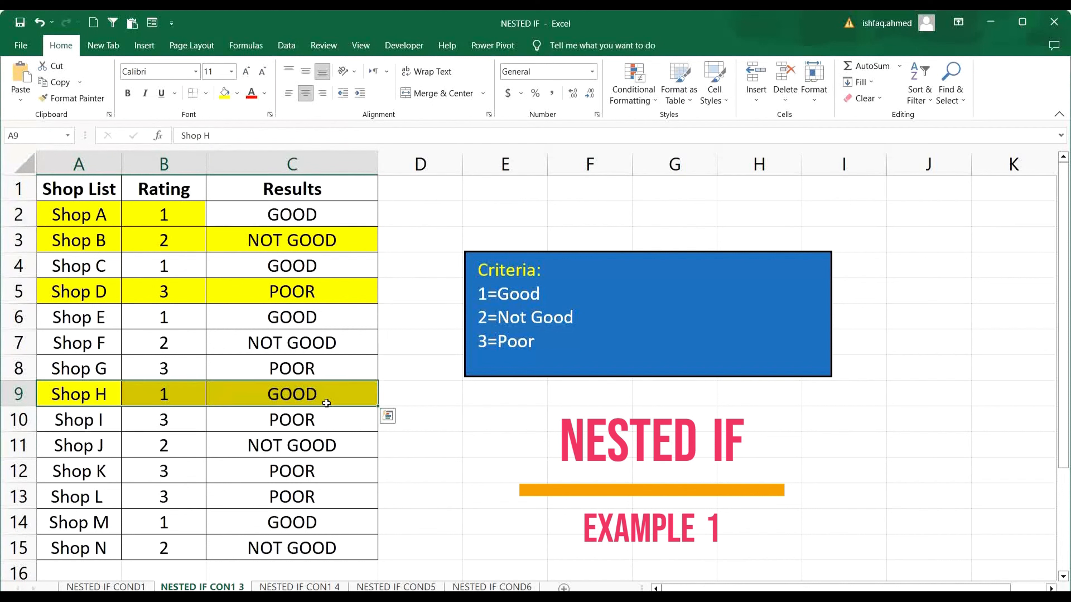
{"action": "left_click", "coordinate": [322, 394]}
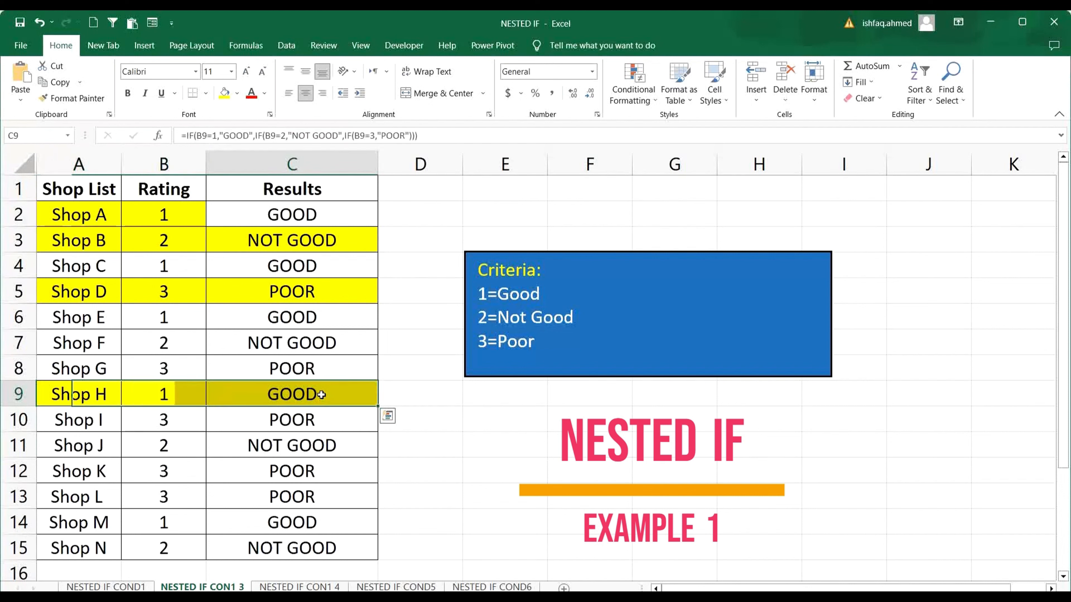
{"action": "left_click", "coordinate": [180, 395]}
{"action": "type", "text": "3"}
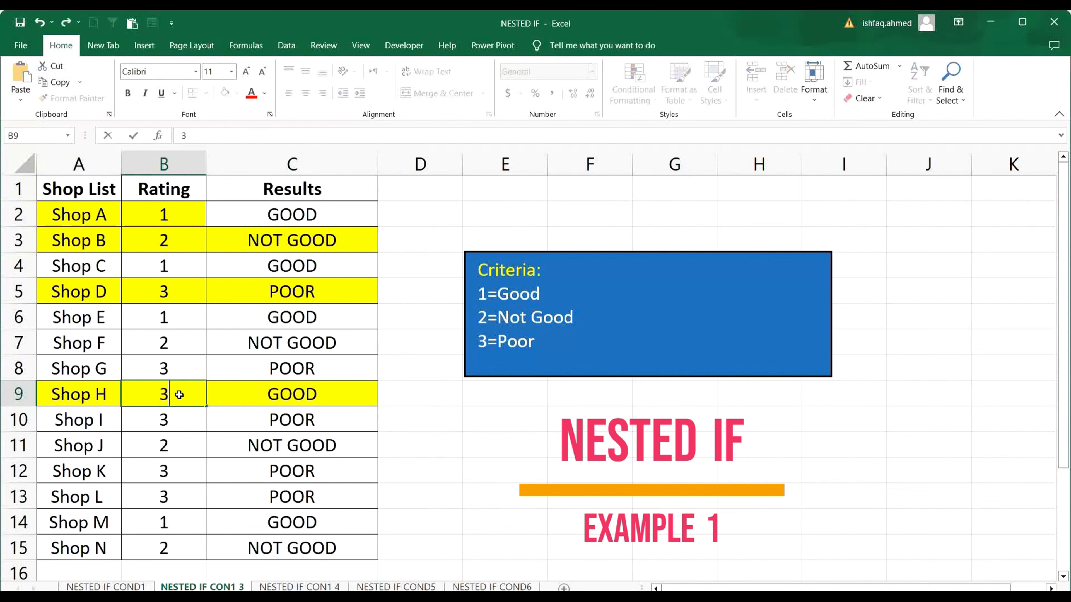
{"action": "left_click", "coordinate": [590, 444]}
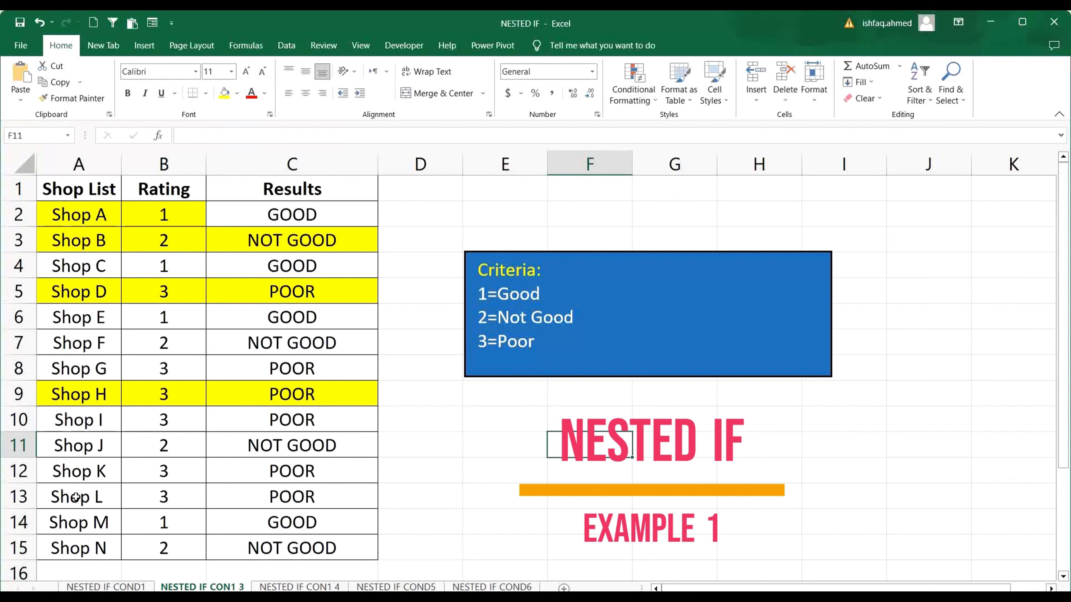
Highlight Shop L's row in A13:C13 with a yellow fill and set its rating in B13 to 1.
{"action": "left_click_drag", "start_coordinate": [75, 498], "coordinate": [274, 498]}
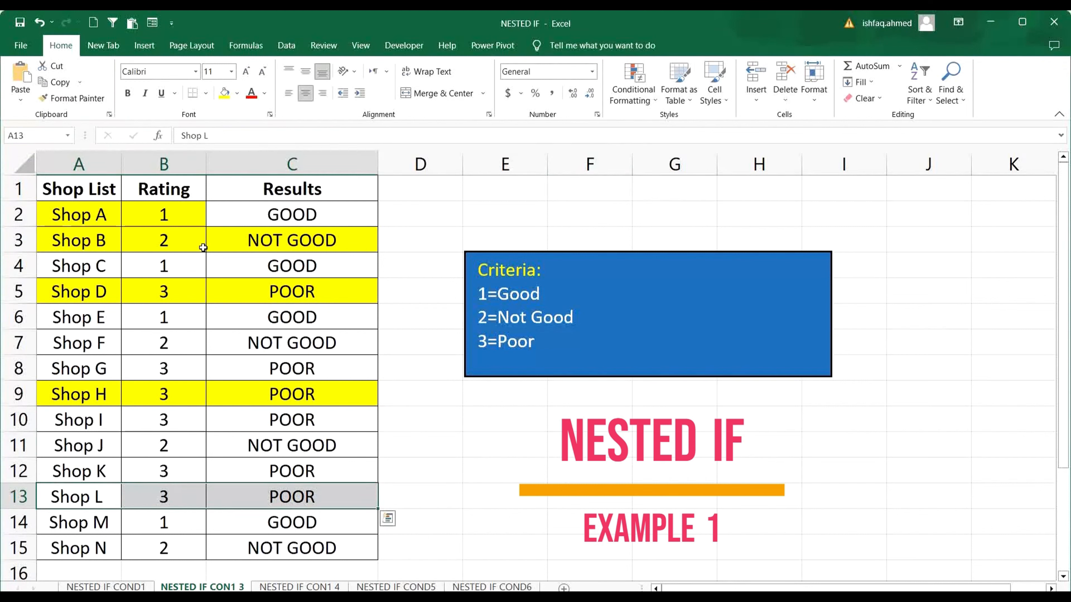
{"action": "left_click", "coordinate": [225, 92]}
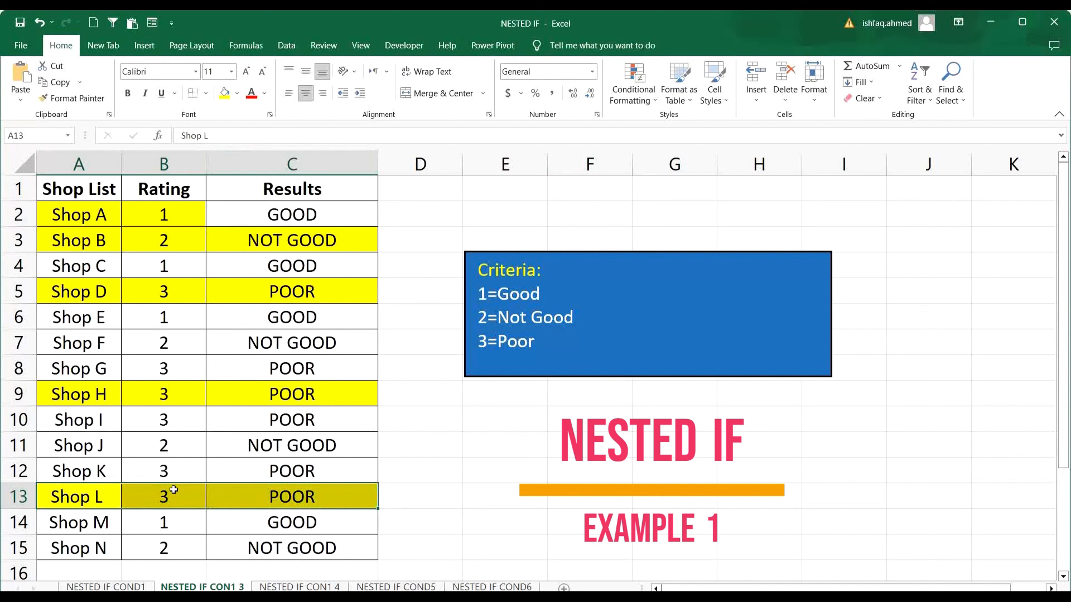
{"action": "left_click", "coordinate": [173, 489]}
{"action": "type", "text": "1"}
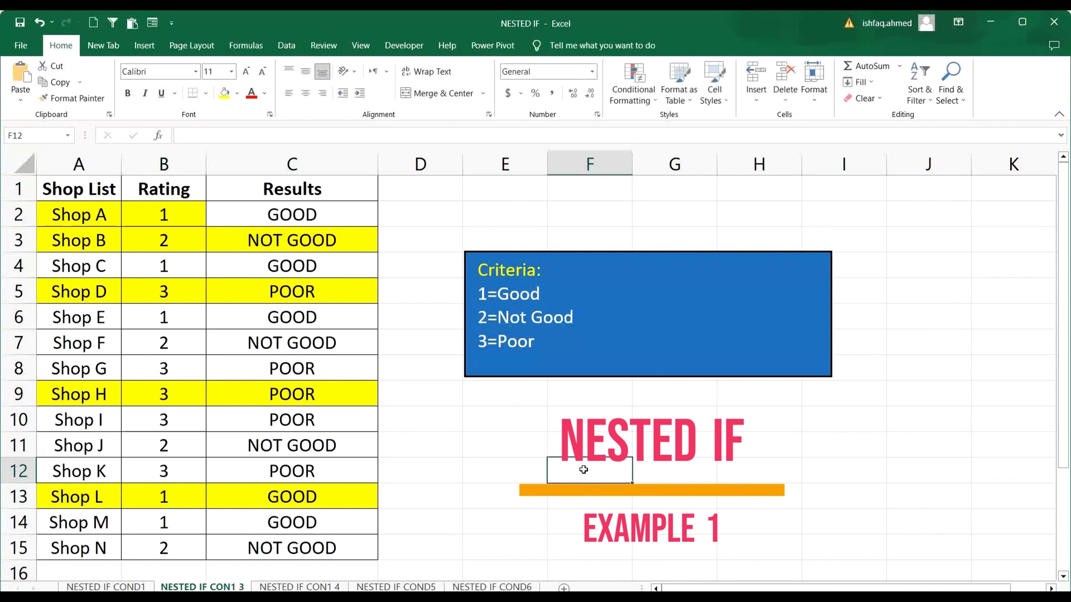
{"action": "key", "text": "Tab"}
{"action": "left_click", "coordinate": [514, 455]}
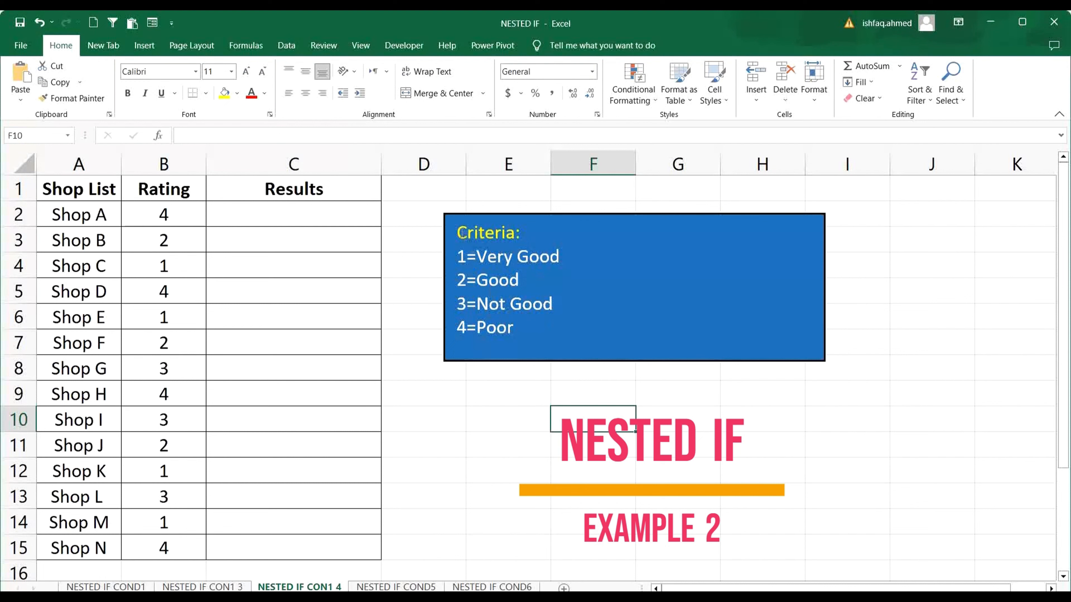
Start an IF formula in C2 of the NESTED IF CON1 4 sheet with the logical test B2=1.
{"action": "left_click_drag", "start_coordinate": [459, 233], "coordinate": [554, 346]}
{"action": "left_click", "coordinate": [659, 465]}
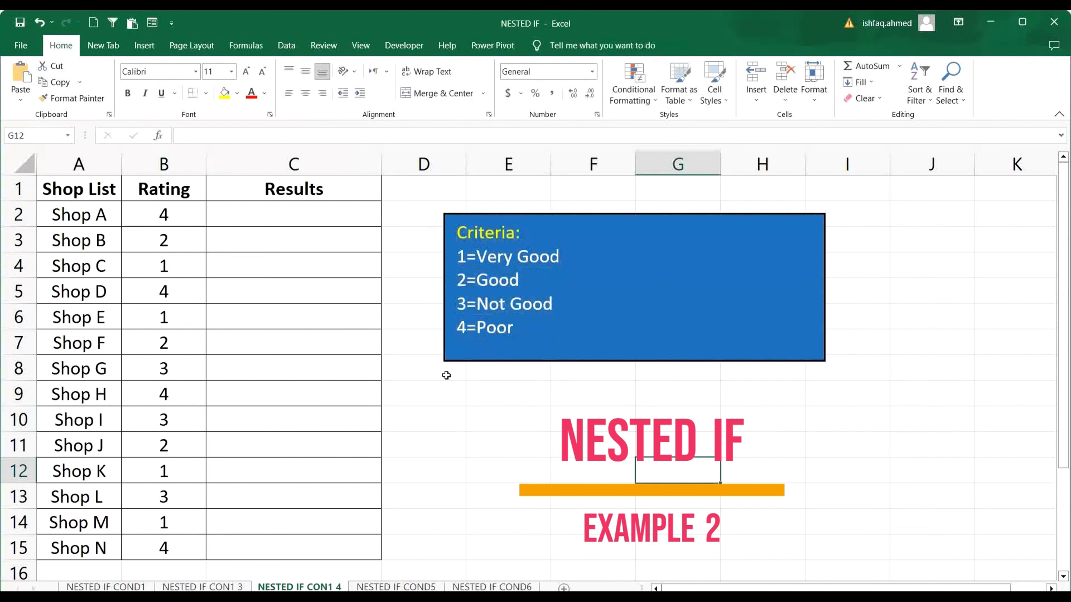
{"action": "left_click_drag", "start_coordinate": [461, 226], "coordinate": [525, 345]}
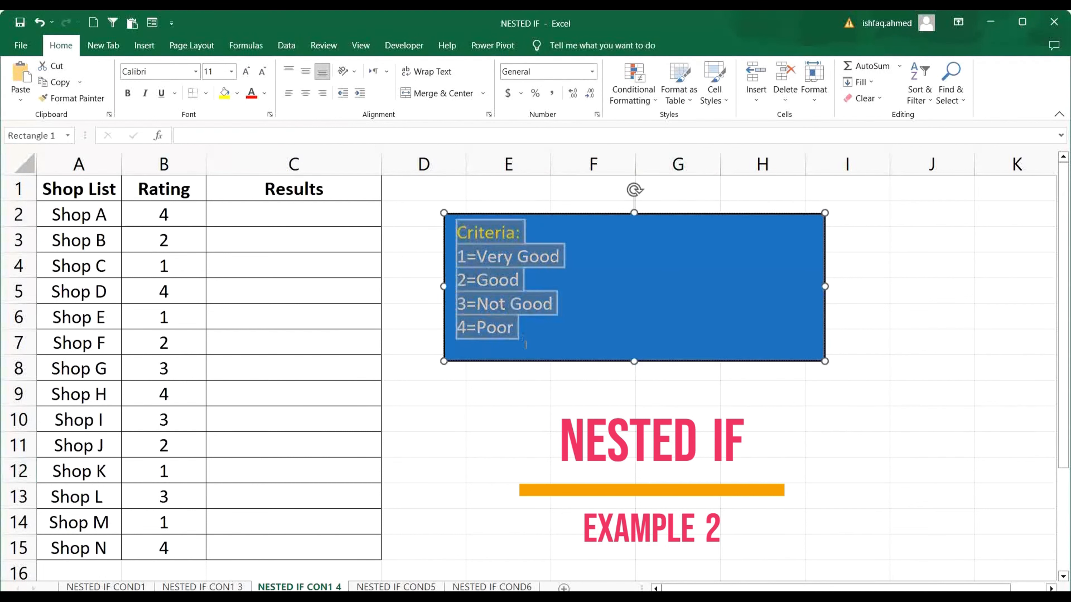
{"action": "left_click", "coordinate": [345, 218]}
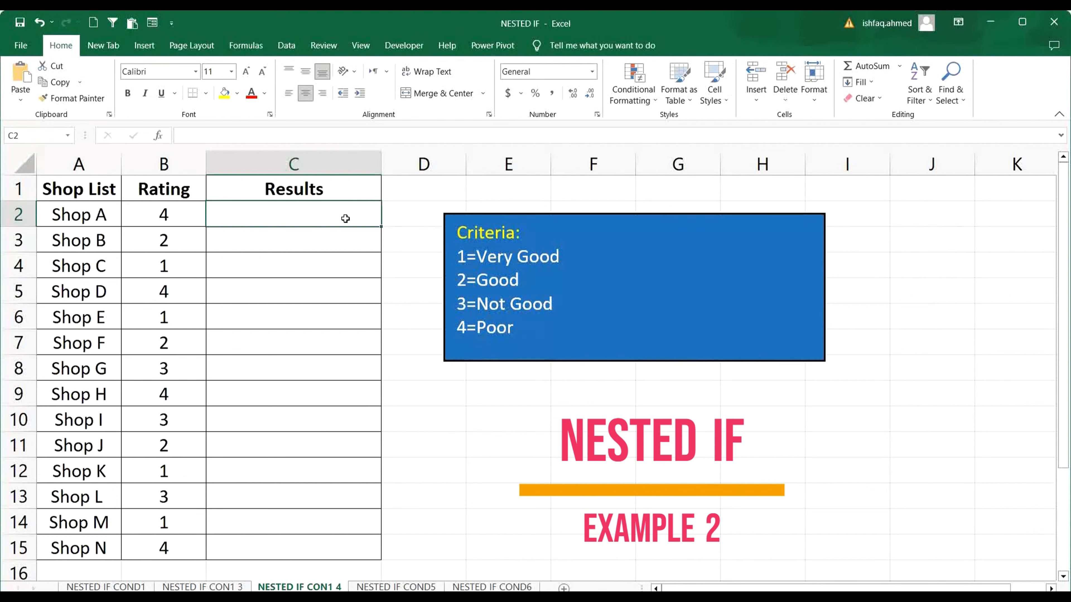
{"action": "type", "text": "=IF"}
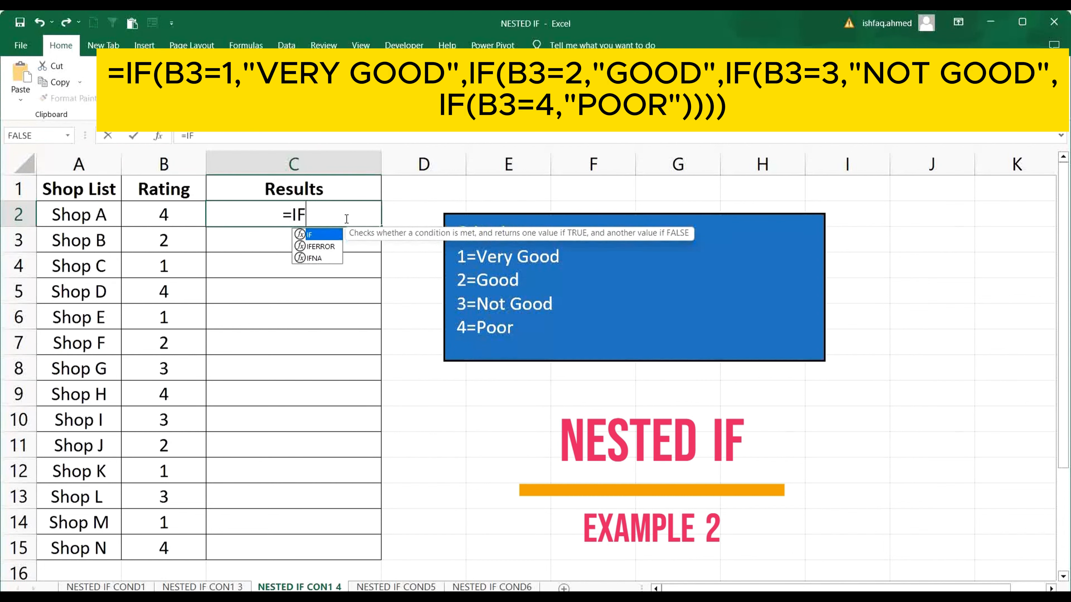
{"action": "type", "text": "("}
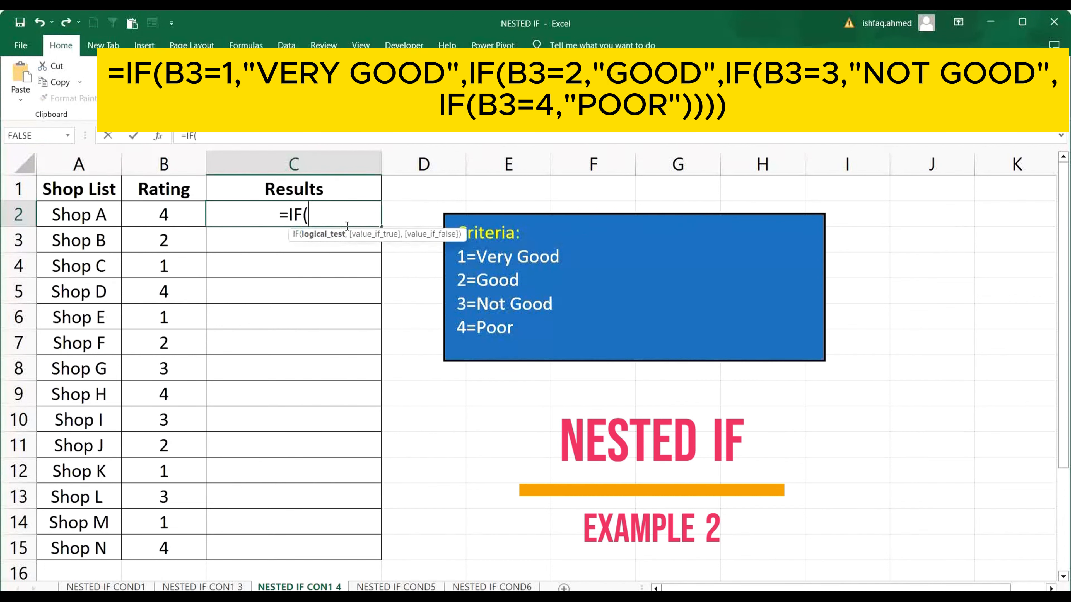
{"action": "left_click", "coordinate": [180, 214]}
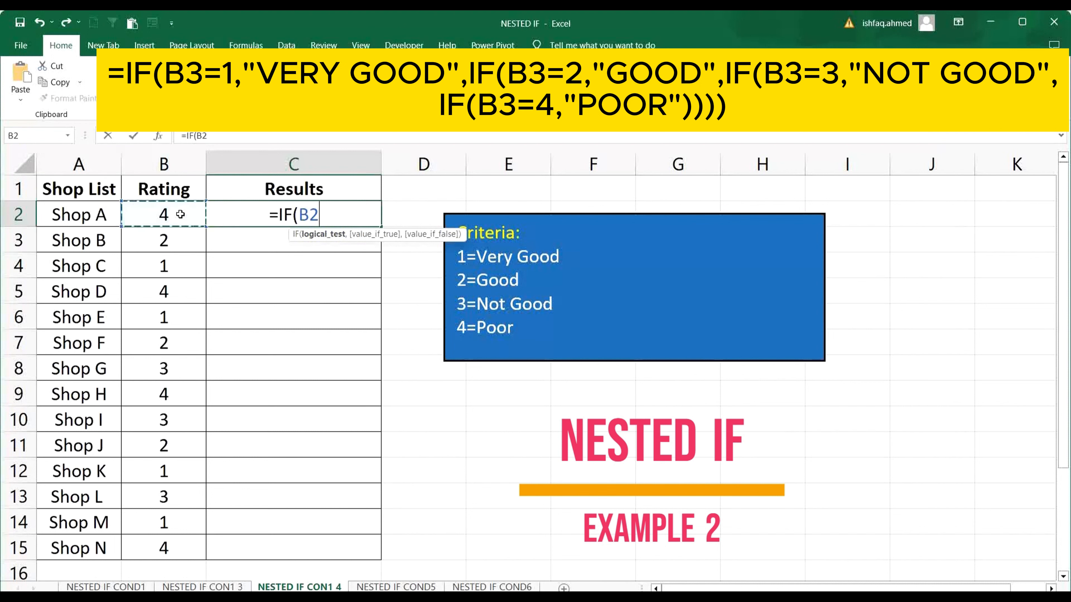
{"action": "type", "text": "=1"}
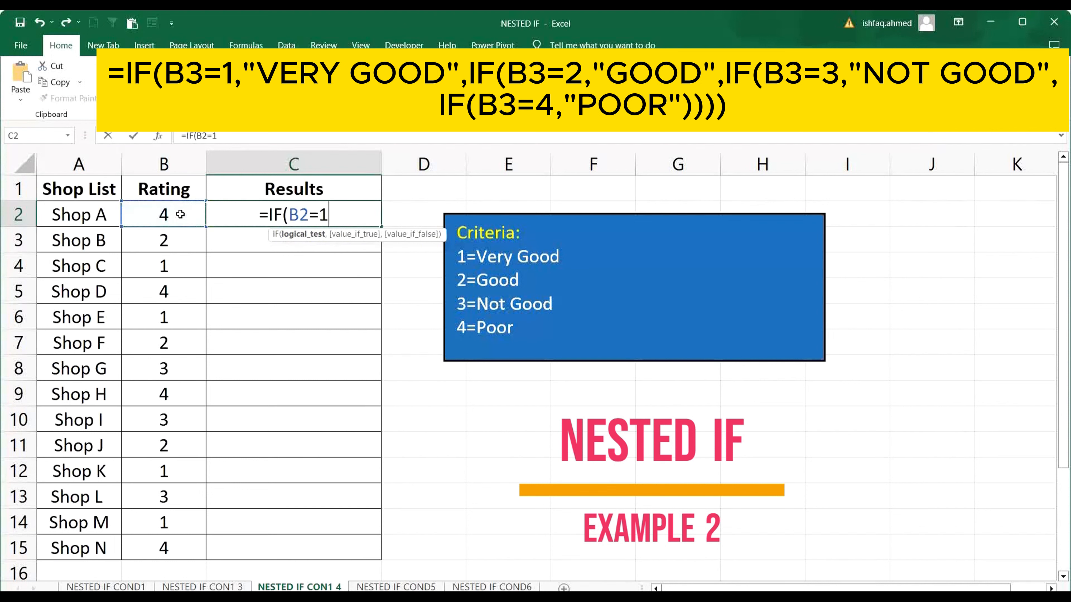
{"action": "type", "text": ","}
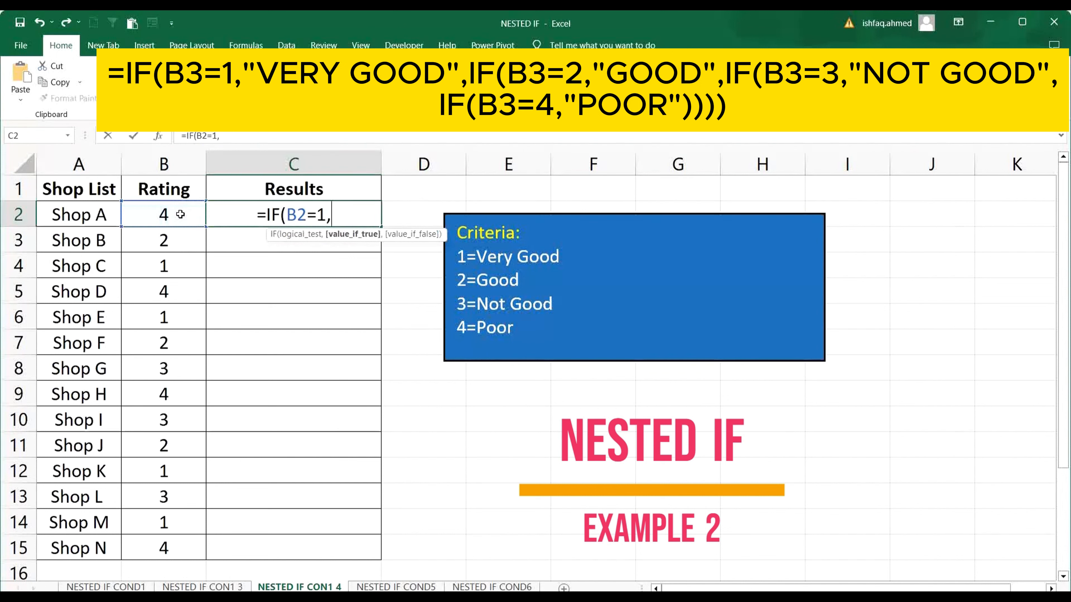
{"action": "type", "text": "\"V"}
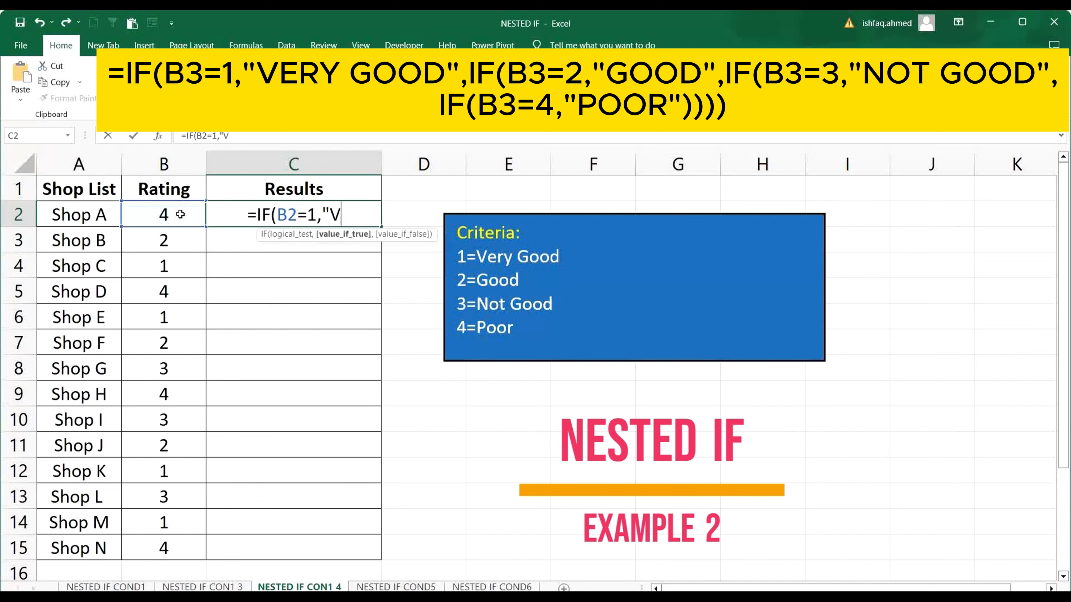
{"action": "type", "text": "ERY GOO"}
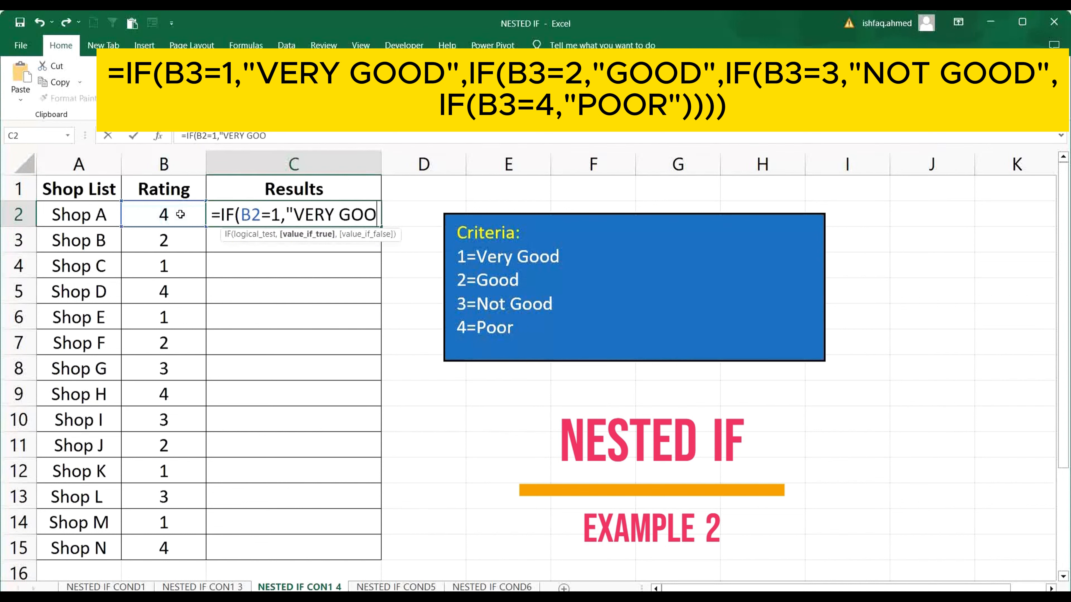
{"action": "type", "text": "D\","}
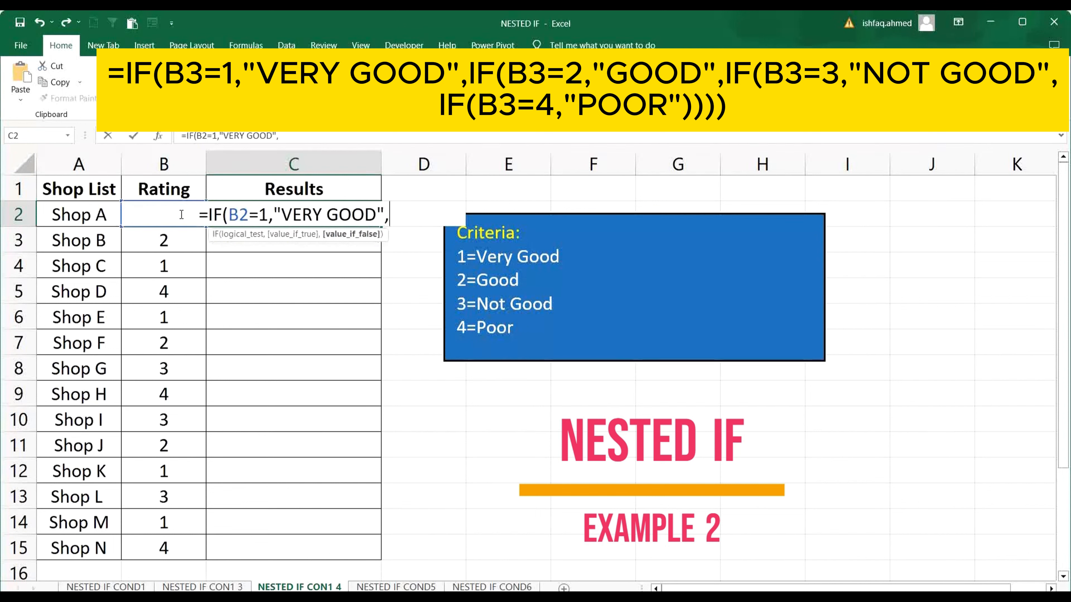
{"action": "type", "text": "IF"}
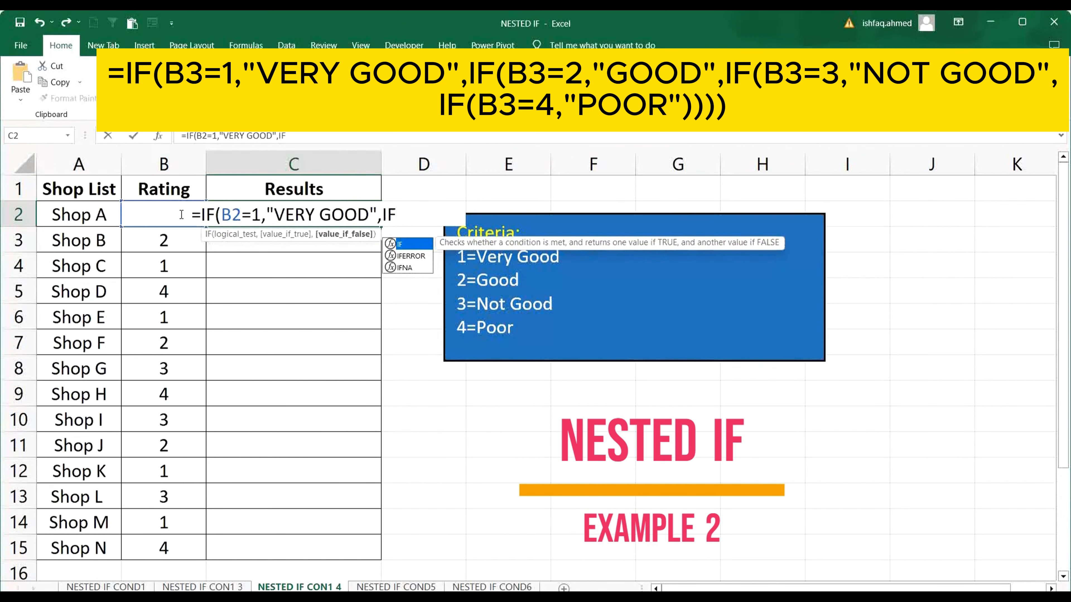
{"action": "type", "text": "("}
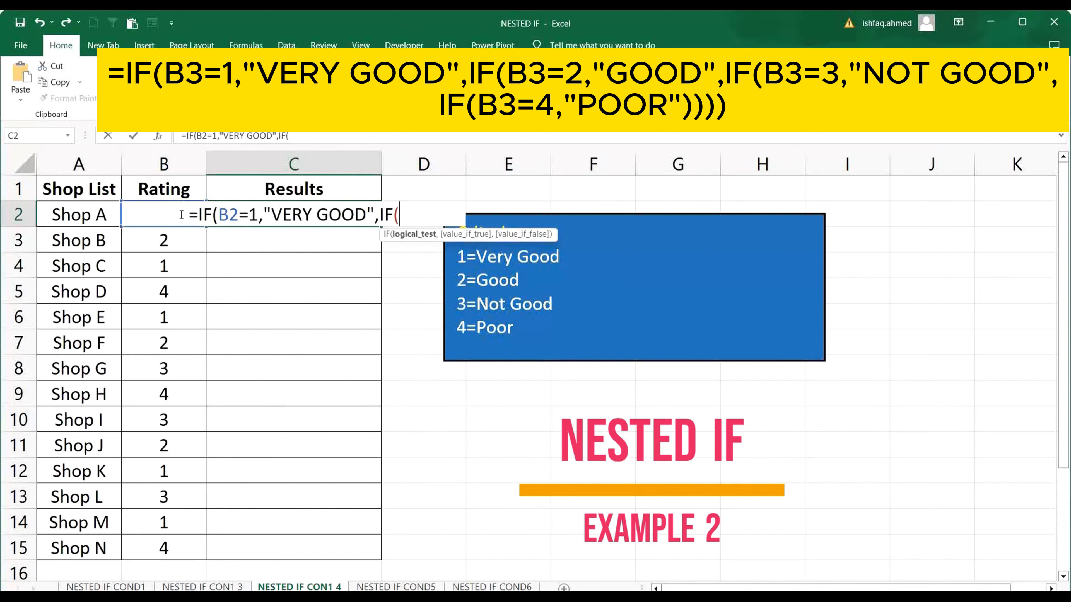
{"action": "type", "text": "B"}
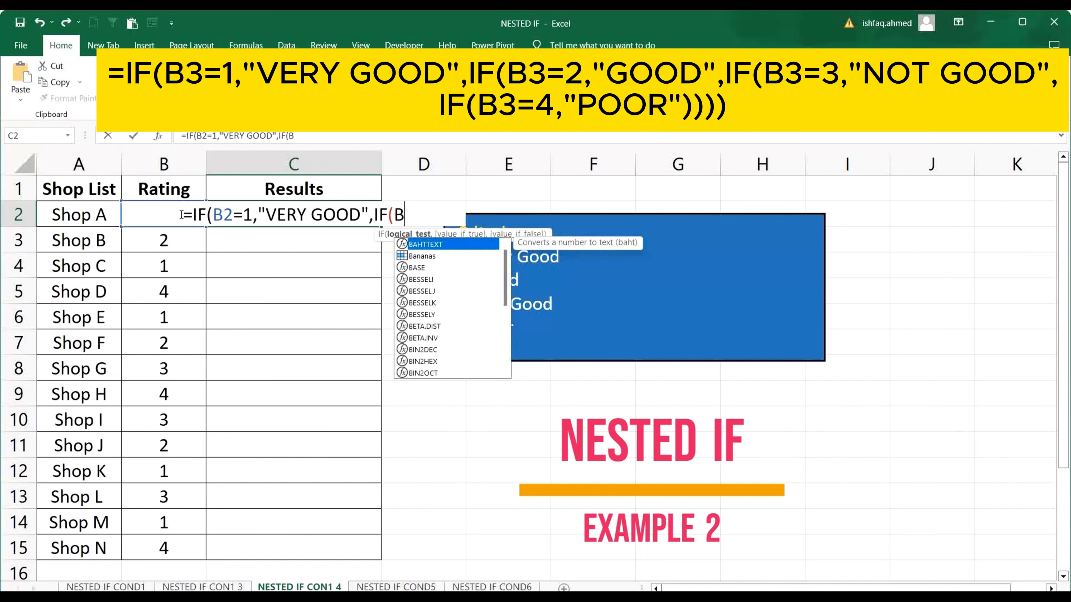
{"action": "type", "text": "2="}
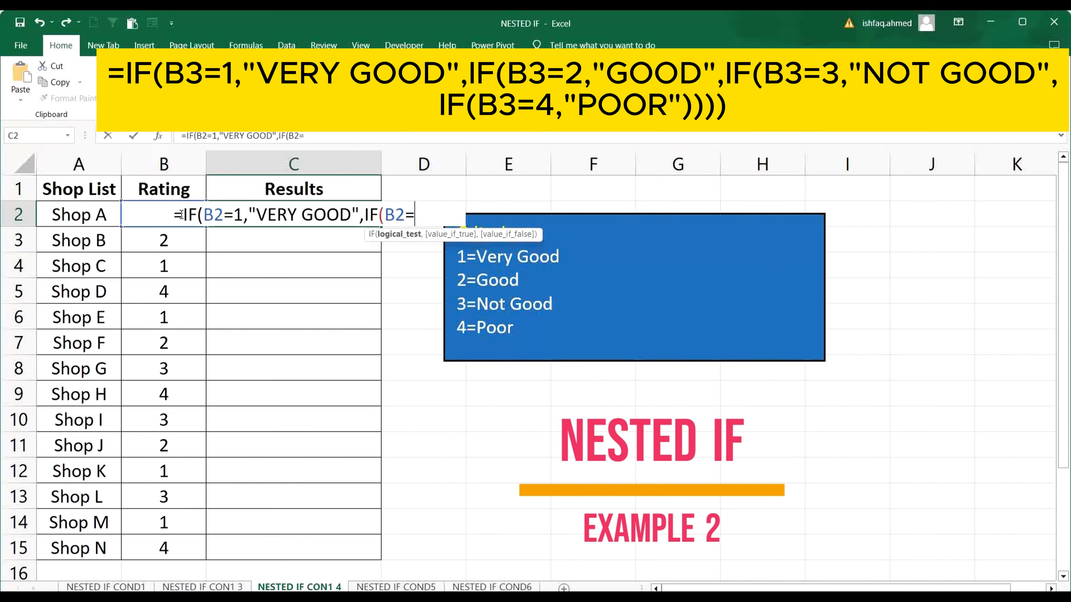
{"action": "type", "text": "2"}
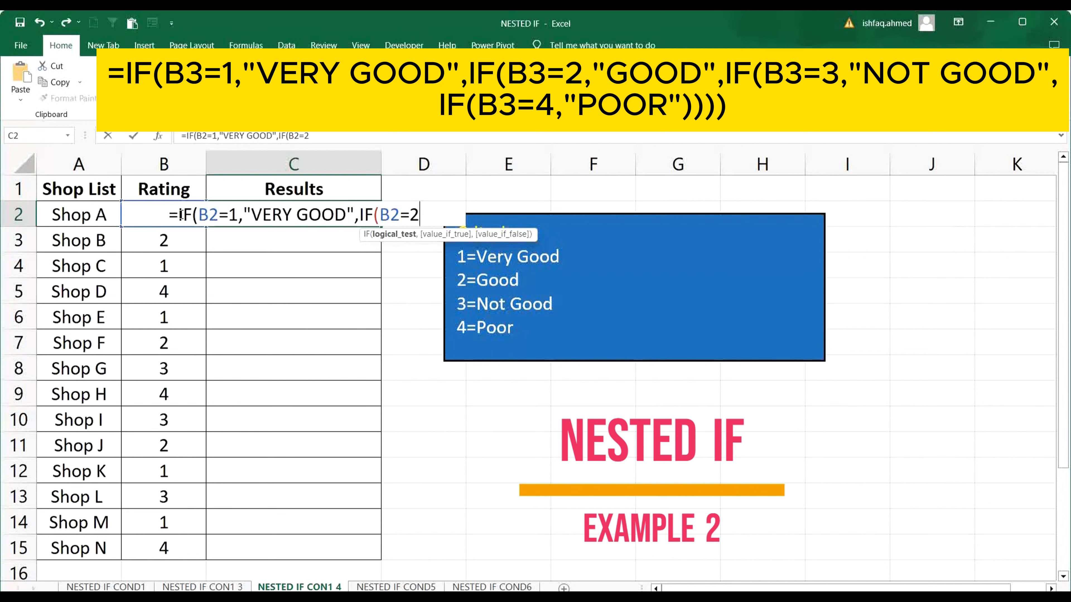
{"action": "type", "text": ","}
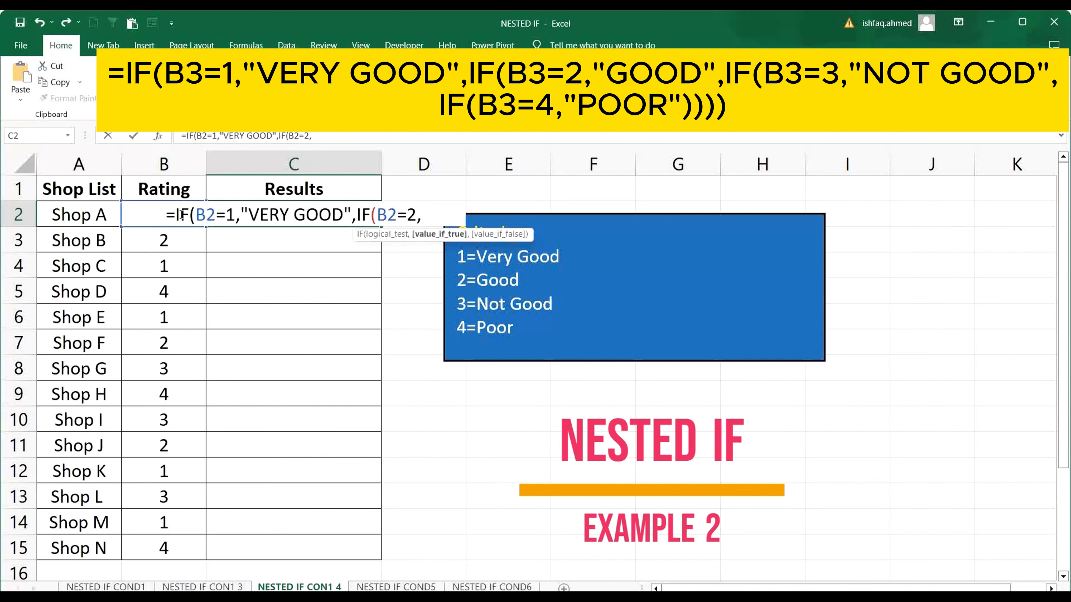
{"action": "type", "text": "\"GOOD"}
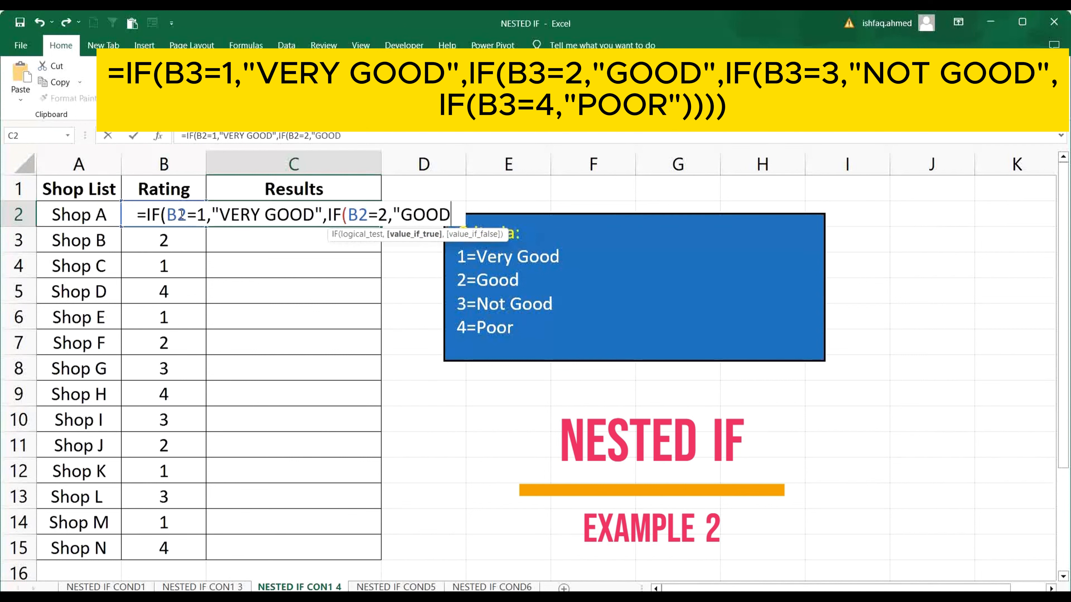
{"action": "type", "text": "\","}
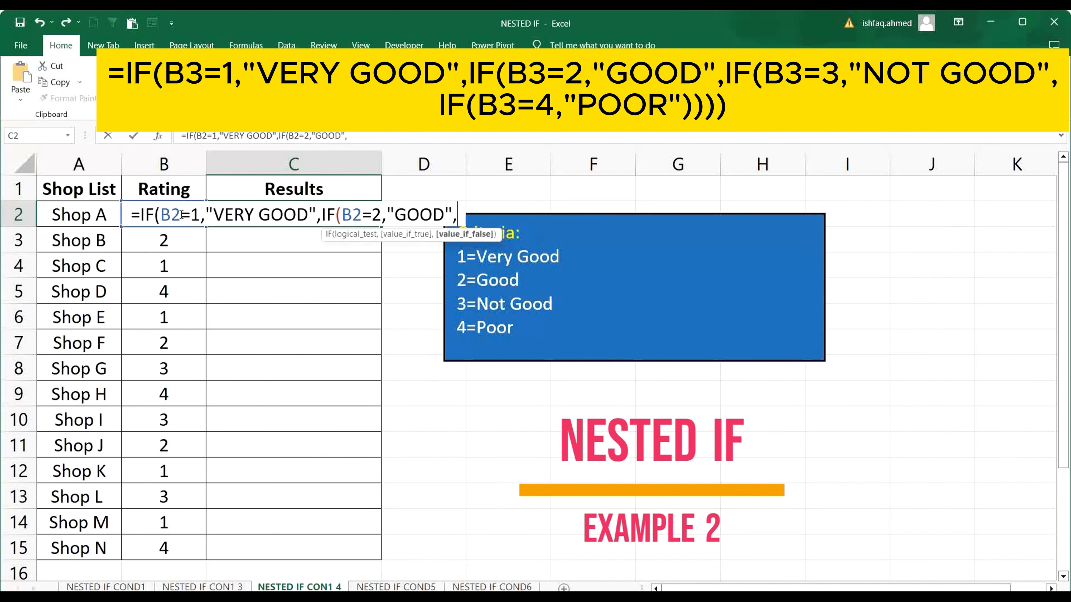
{"action": "type", "text": "IF"}
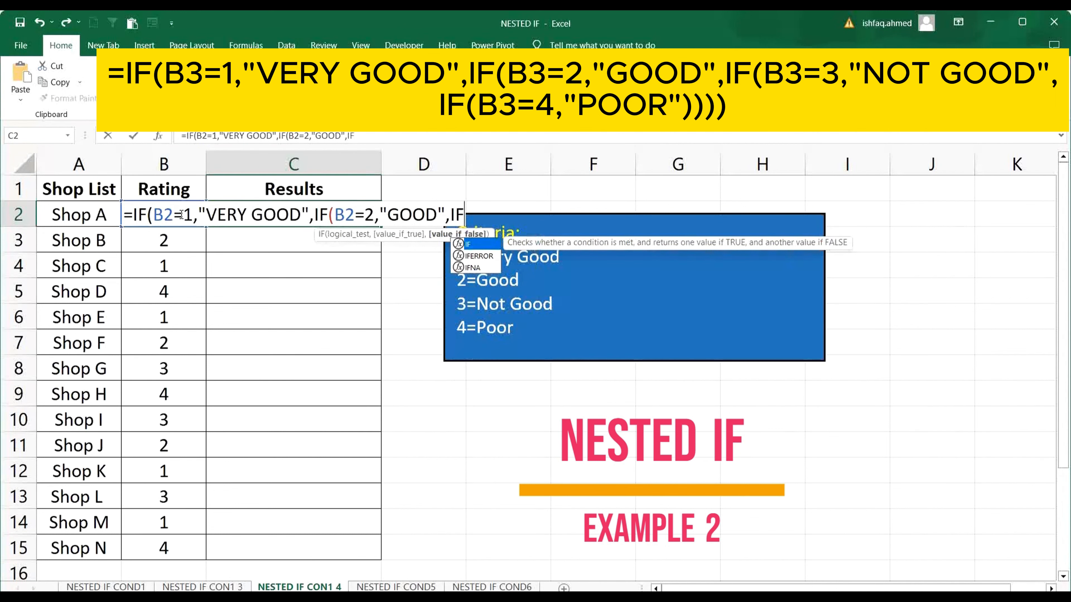
{"action": "type", "text": "("}
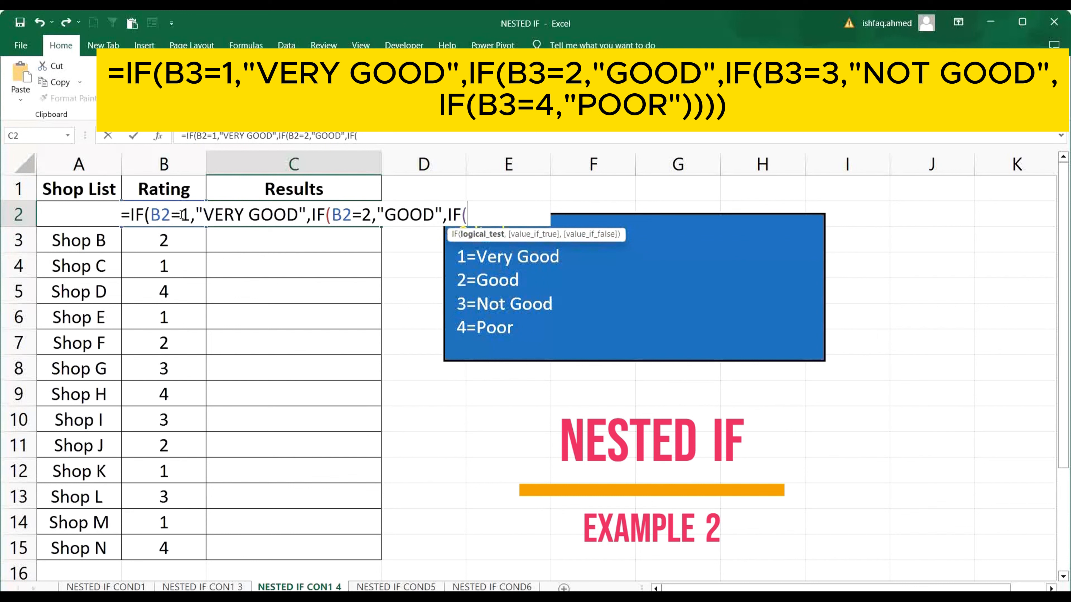
{"action": "type", "text": "B2"}
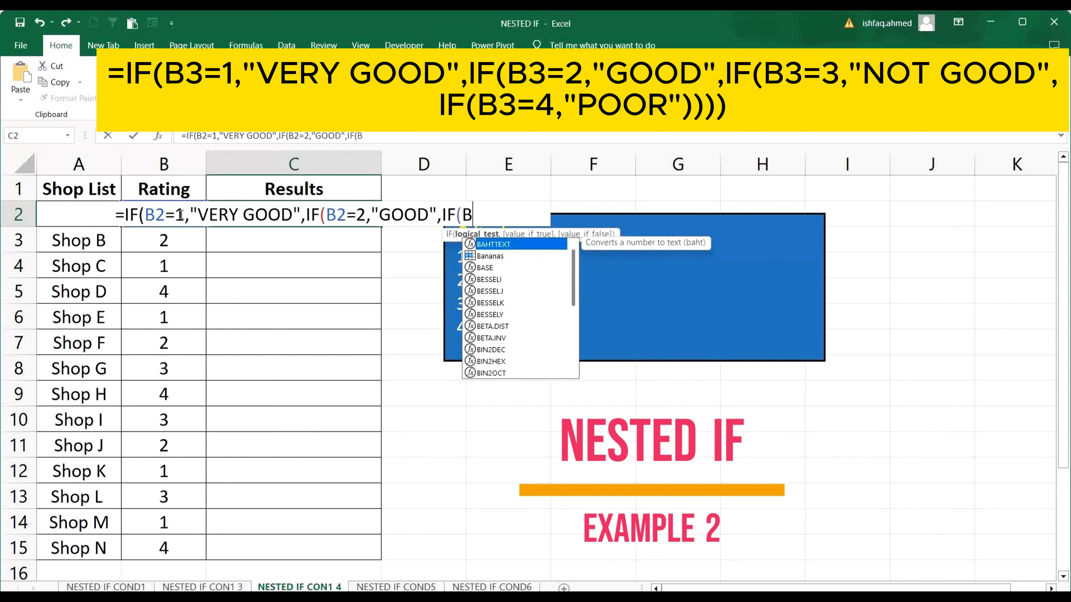
{"action": "type", "text": "="}
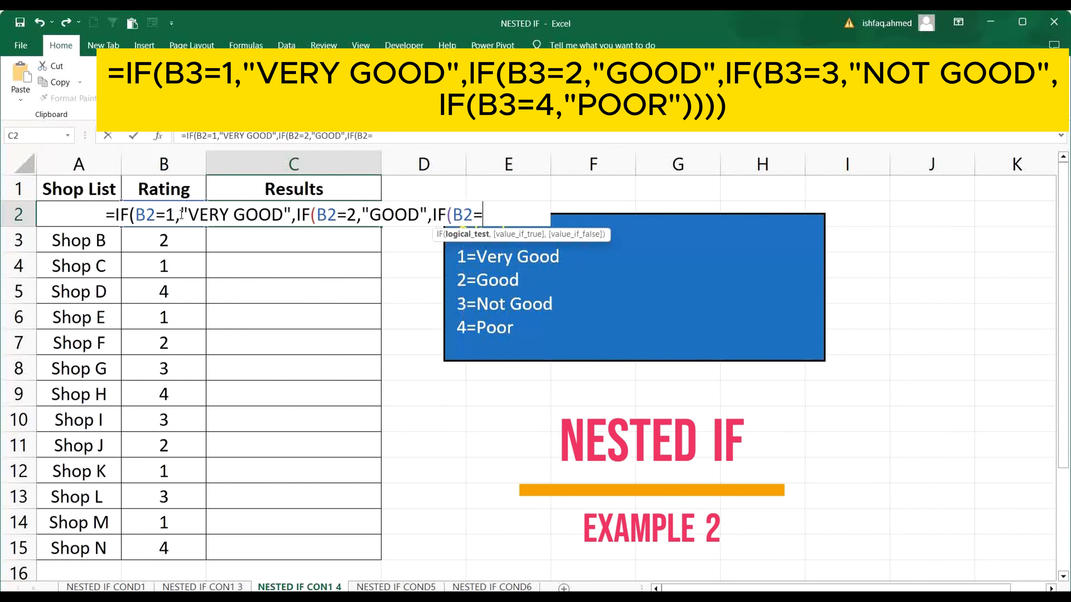
{"action": "type", "text": "3"}
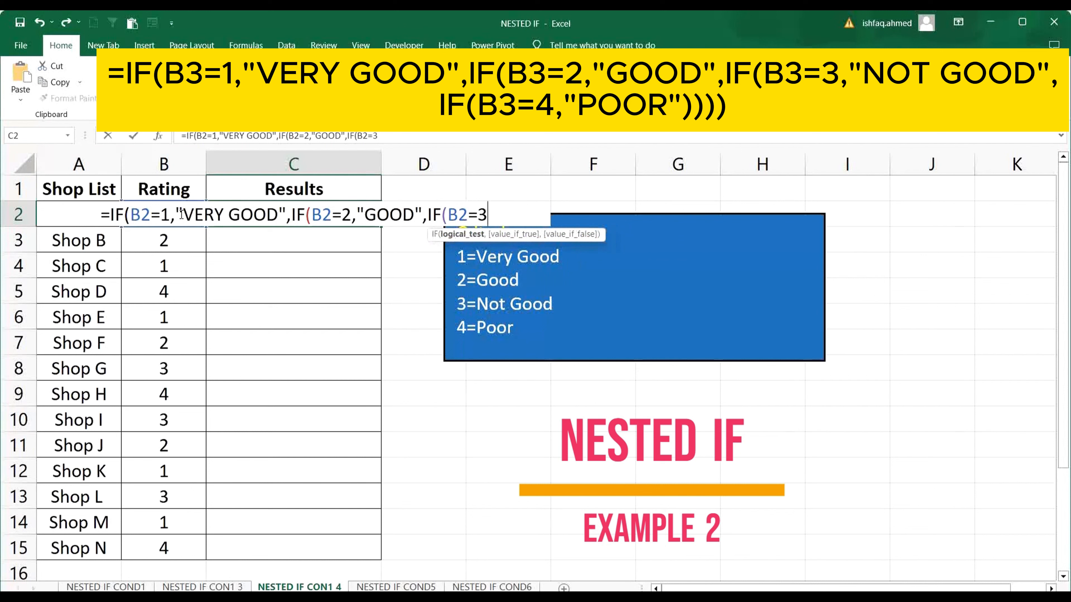
{"action": "type", "text": ","}
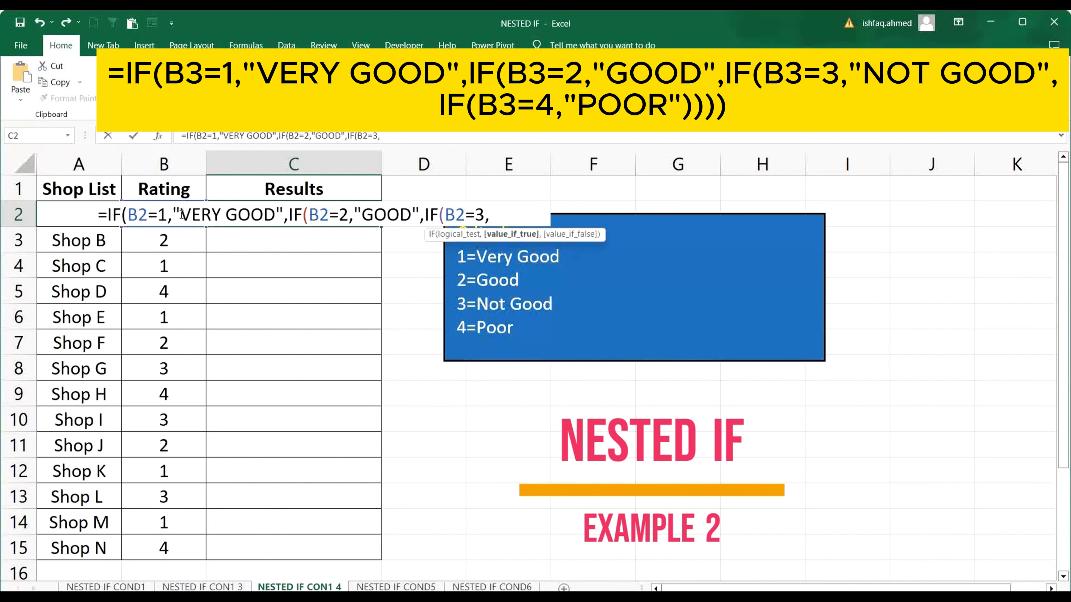
Nest a third IF in the C2 formula that tests B2=3 and returns "NOT GOOD" as the value if true.
{"action": "type", "text": "\""}
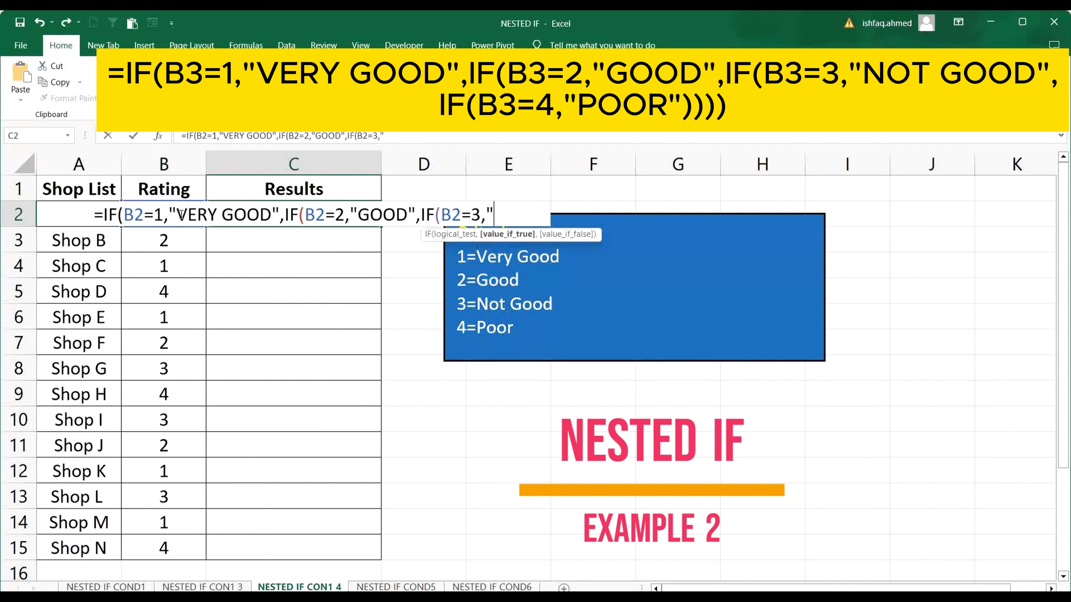
{"action": "type", "text": "NOT GOOD"}
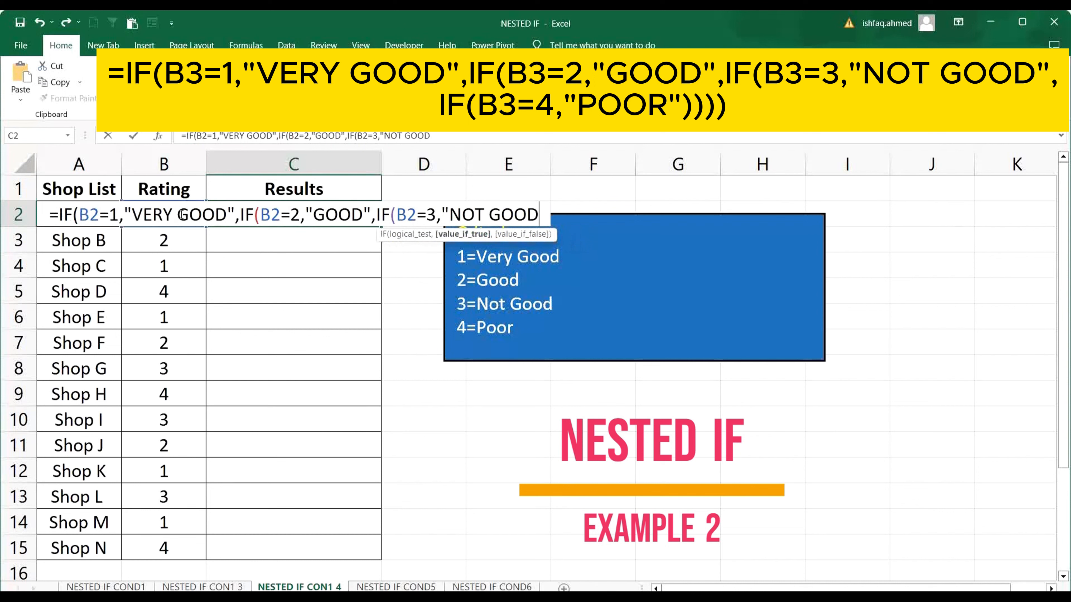
{"action": "type", "text": "\""}
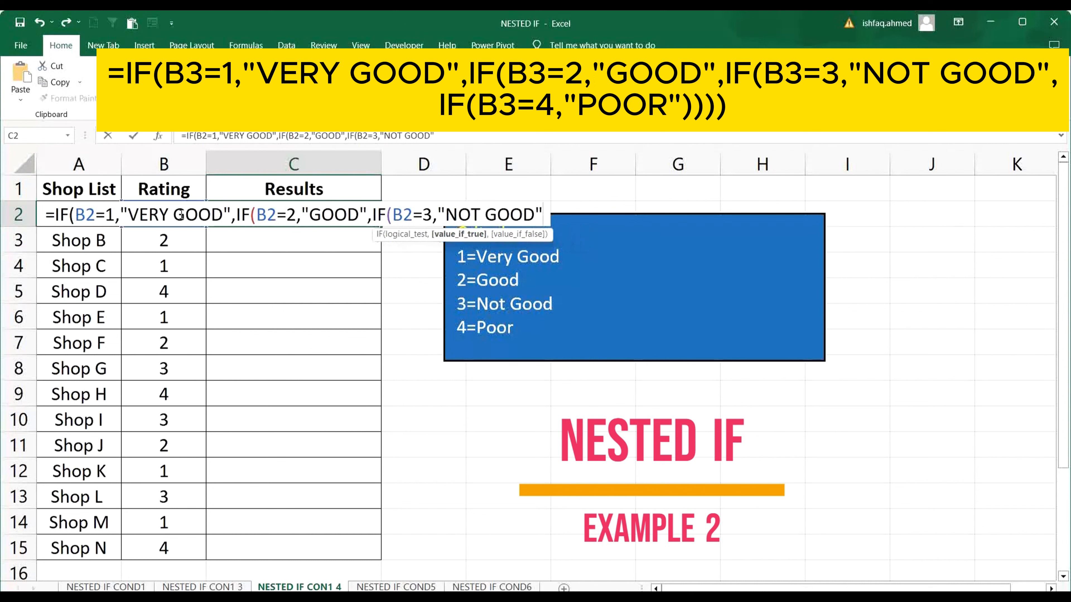
{"action": "type", "text": ",IF"}
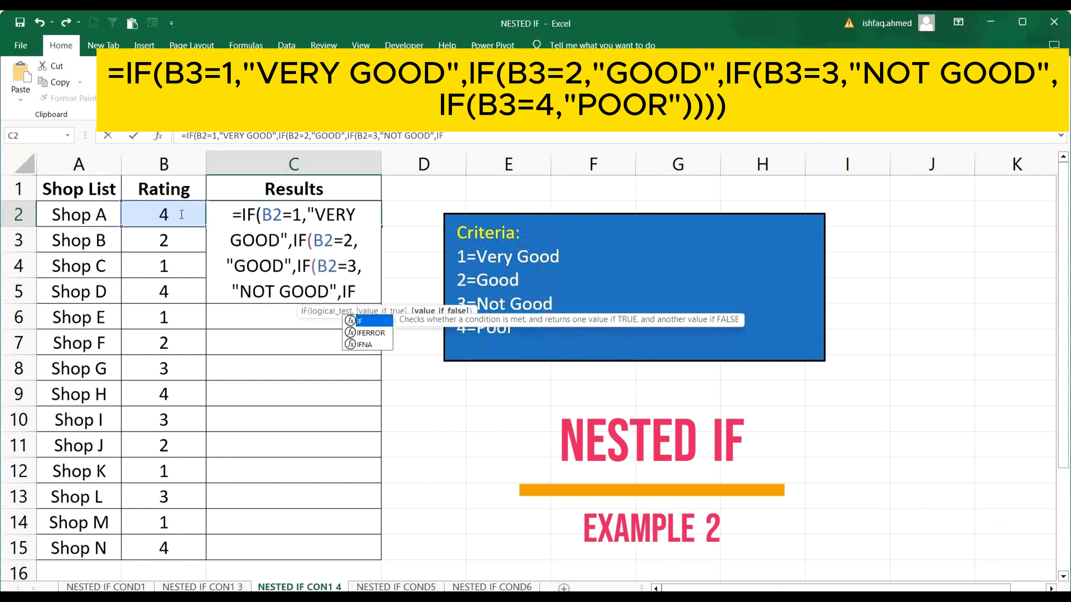
{"action": "type", "text": "("}
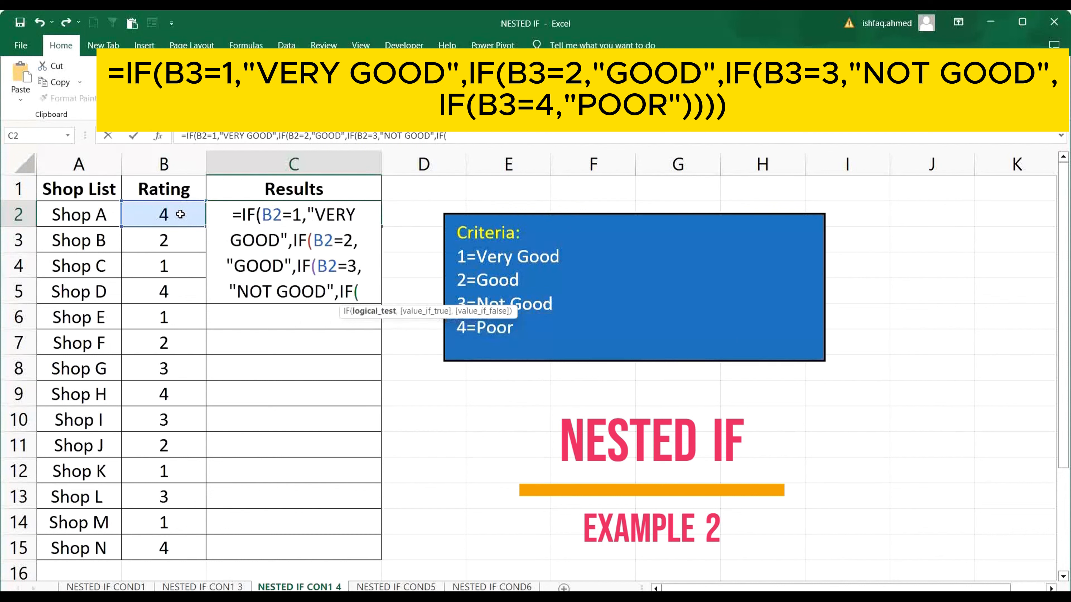
{"action": "type", "text": "B"}
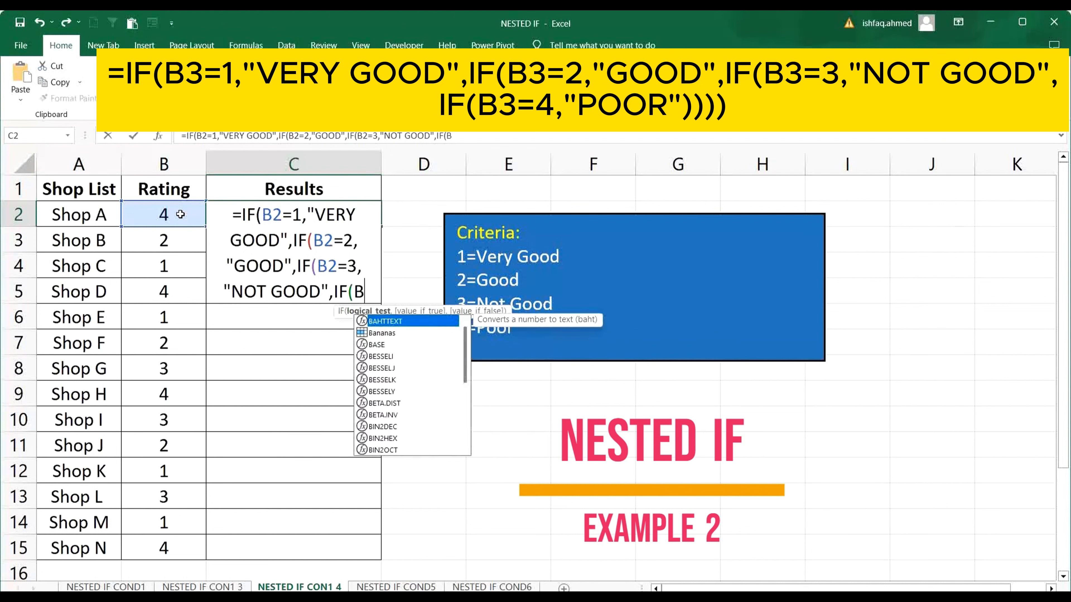
{"action": "type", "text": "2="}
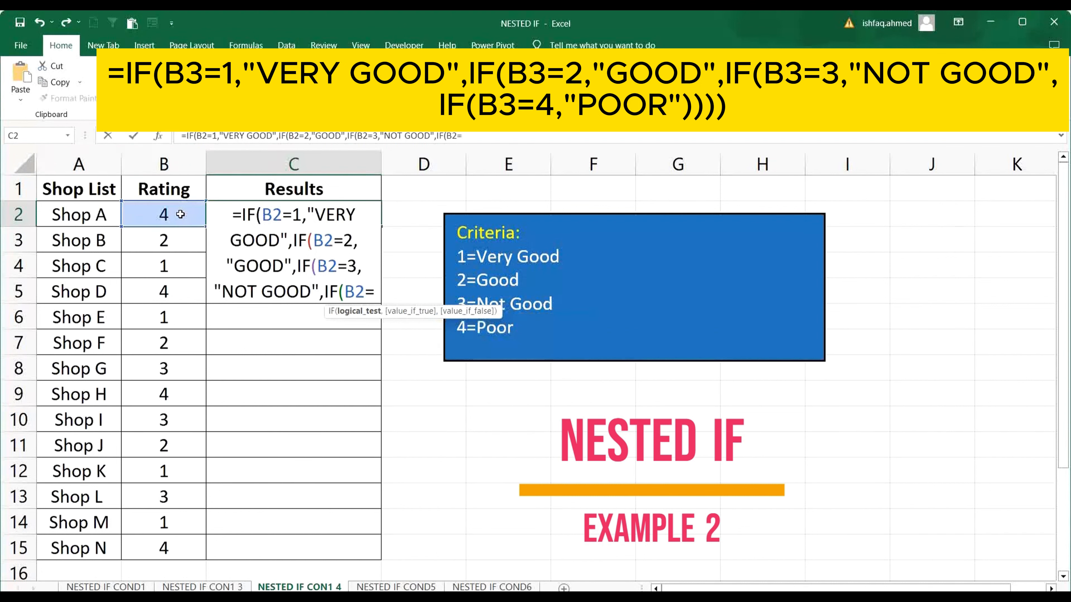
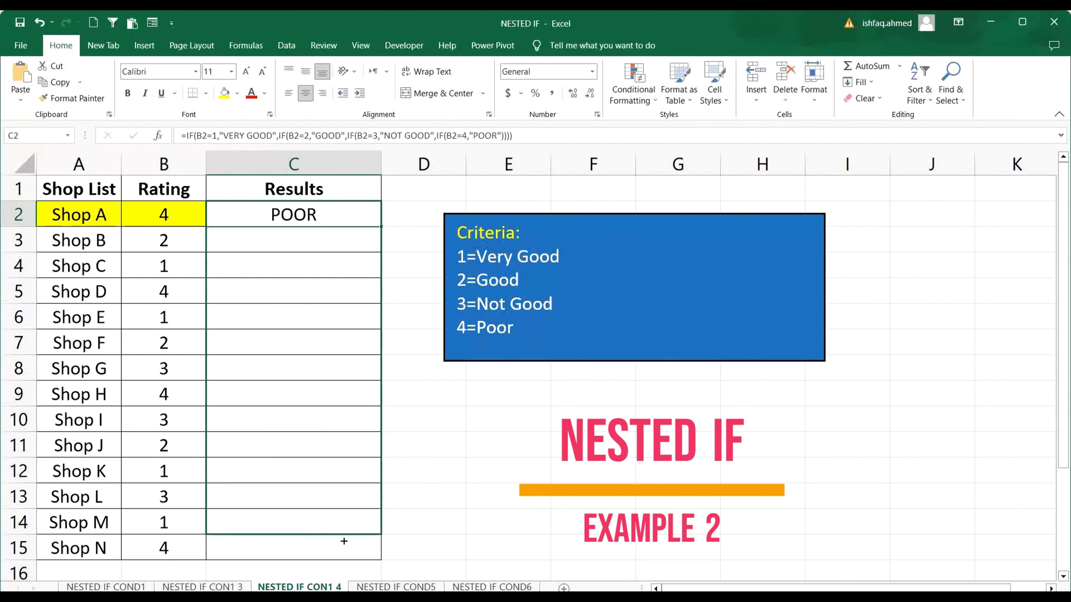
Examine the sales table and the commission percentage for each sales amount criterion on the NESTED IF COND5 sheet.
{"action": "left_click", "coordinate": [555, 443]}
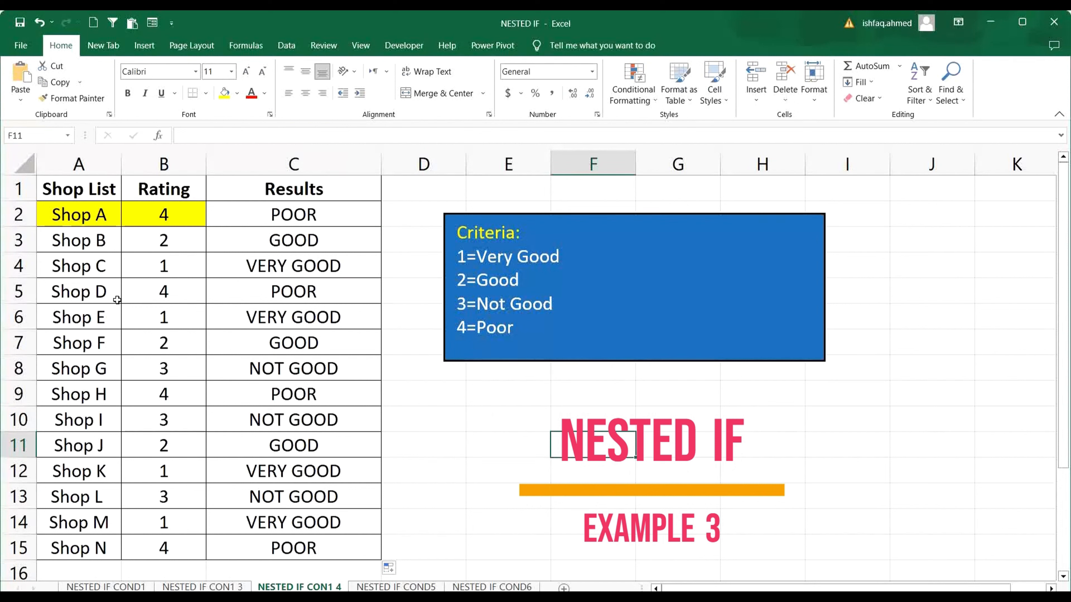
{"action": "key", "text": "ctrl+Page_Down"}
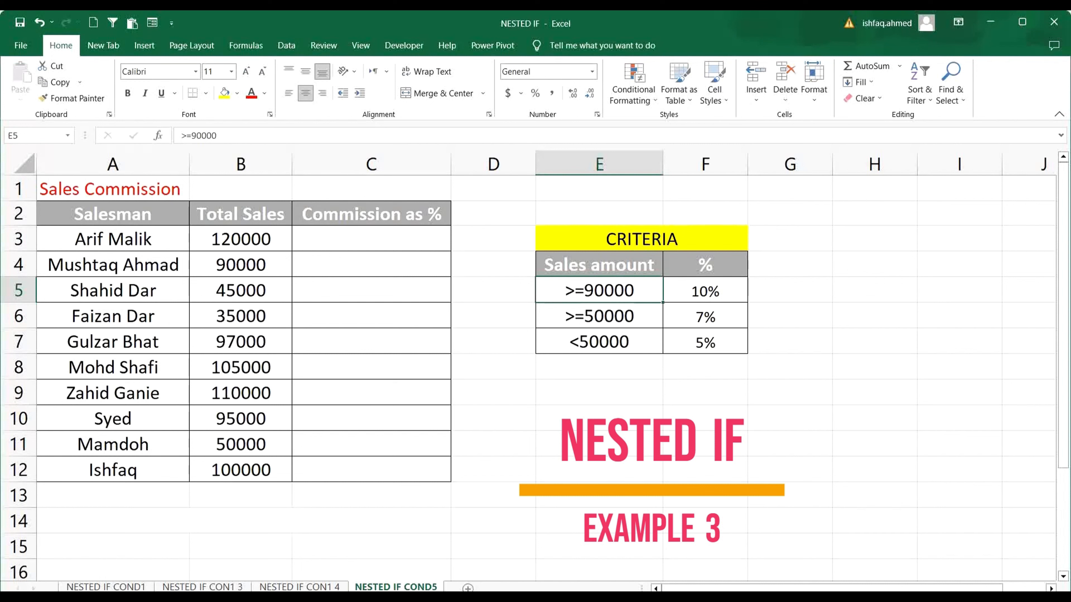
{"action": "left_click_drag", "start_coordinate": [131, 214], "coordinate": [371, 468]}
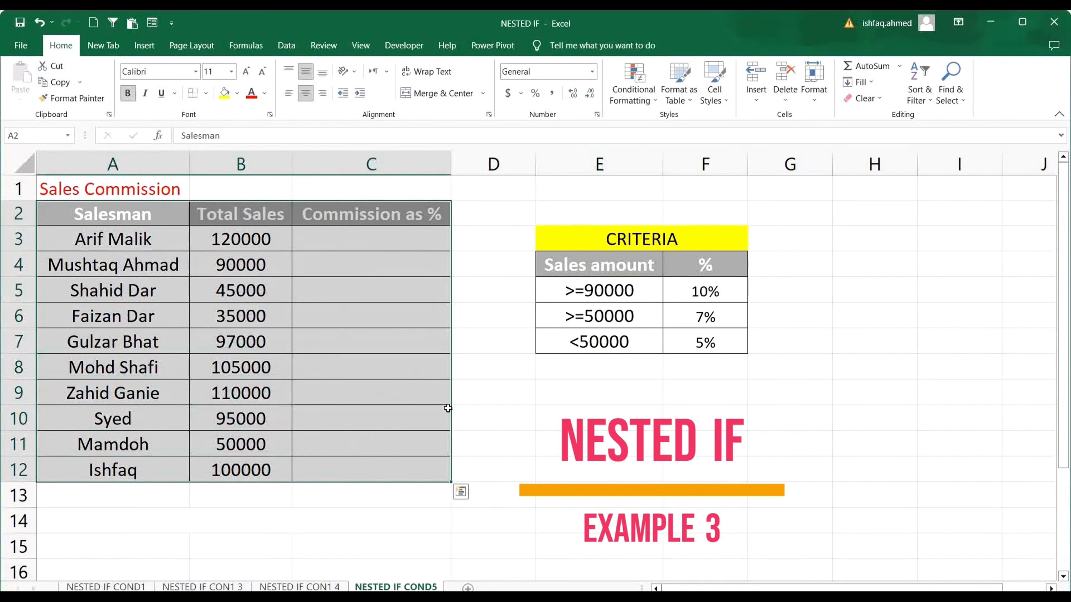
{"action": "left_click", "coordinate": [604, 297]}
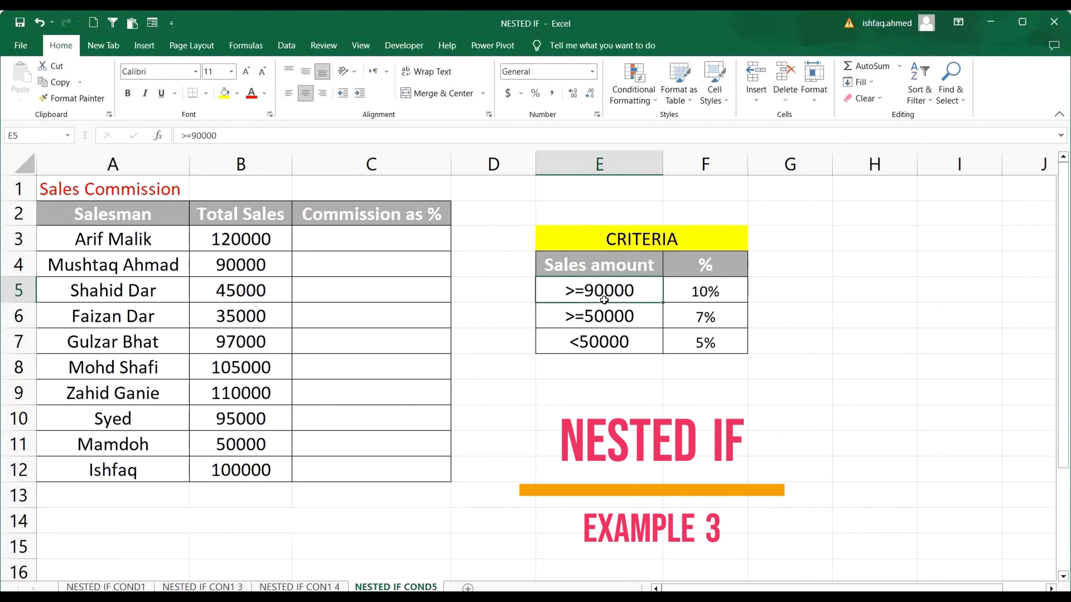
{"action": "left_click", "coordinate": [703, 291]}
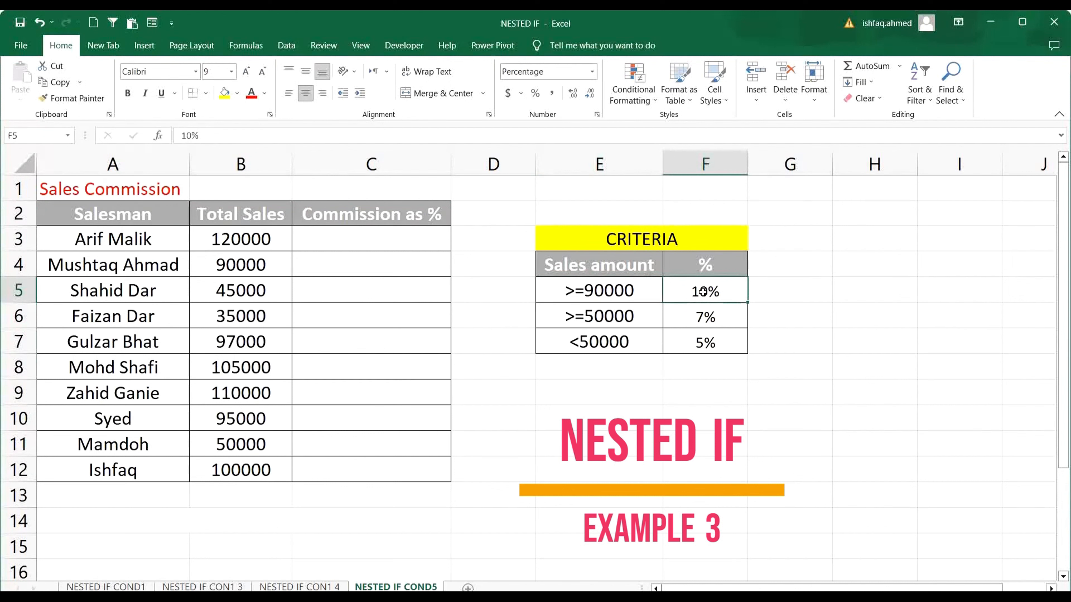
{"action": "left_click", "coordinate": [266, 243]}
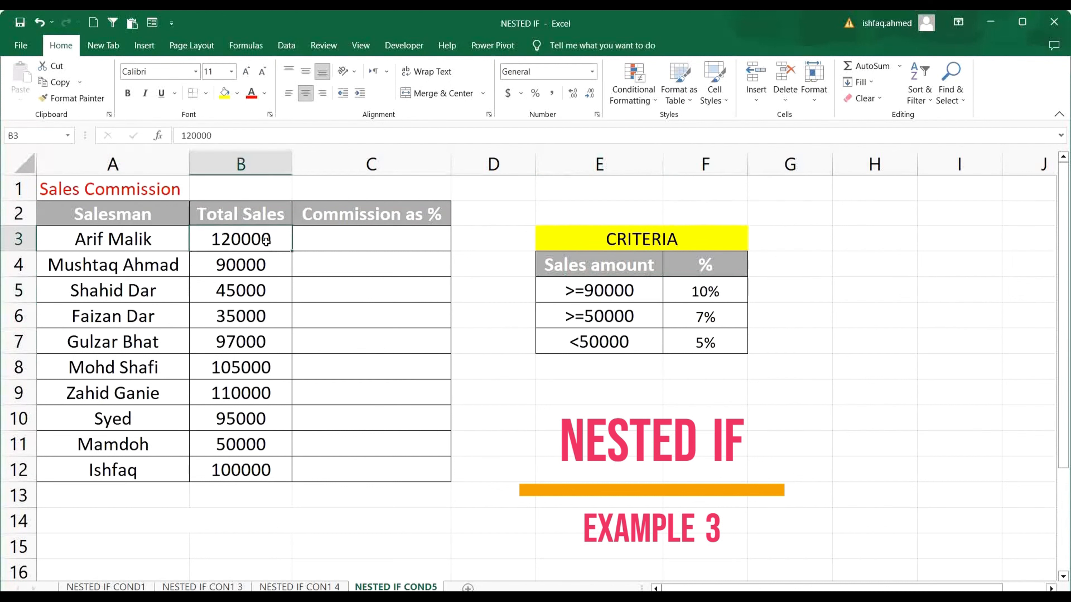
{"action": "left_click", "coordinate": [628, 316]}
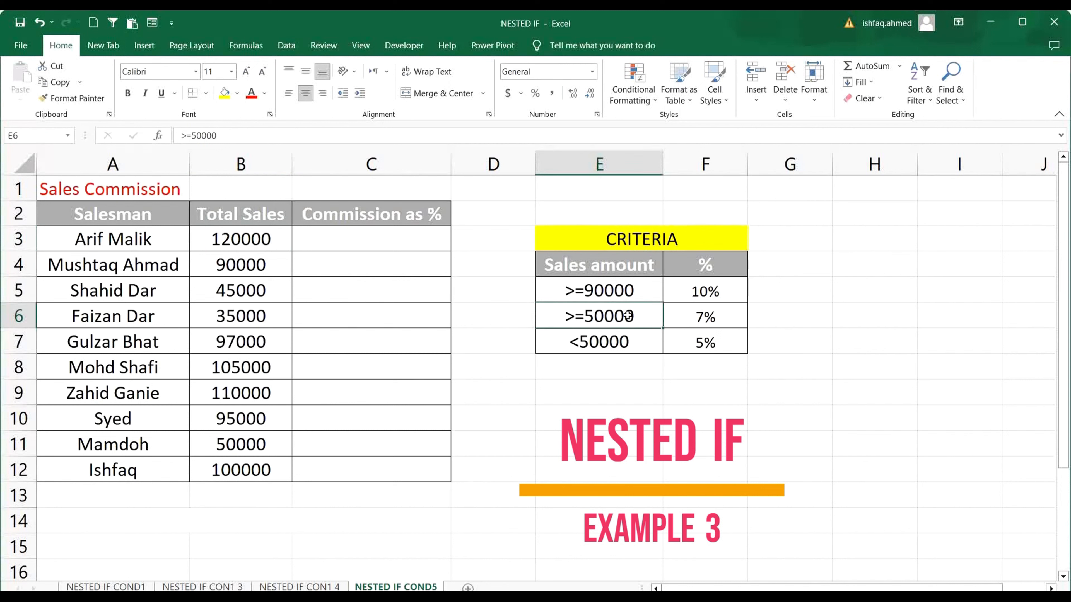
{"action": "left_click", "coordinate": [708, 316]}
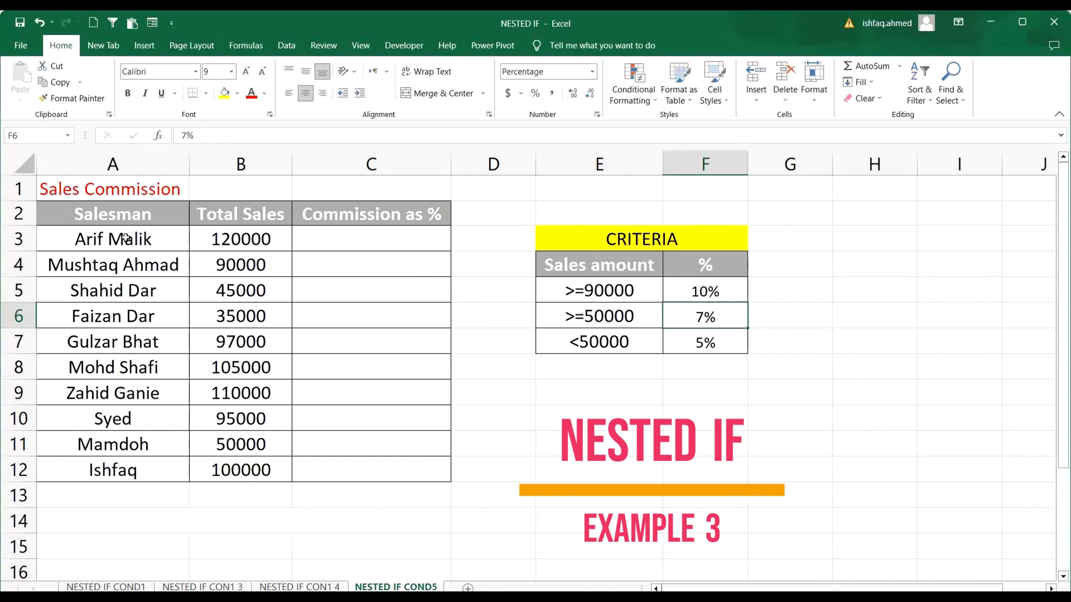
{"action": "left_click_drag", "start_coordinate": [125, 238], "coordinate": [123, 465]}
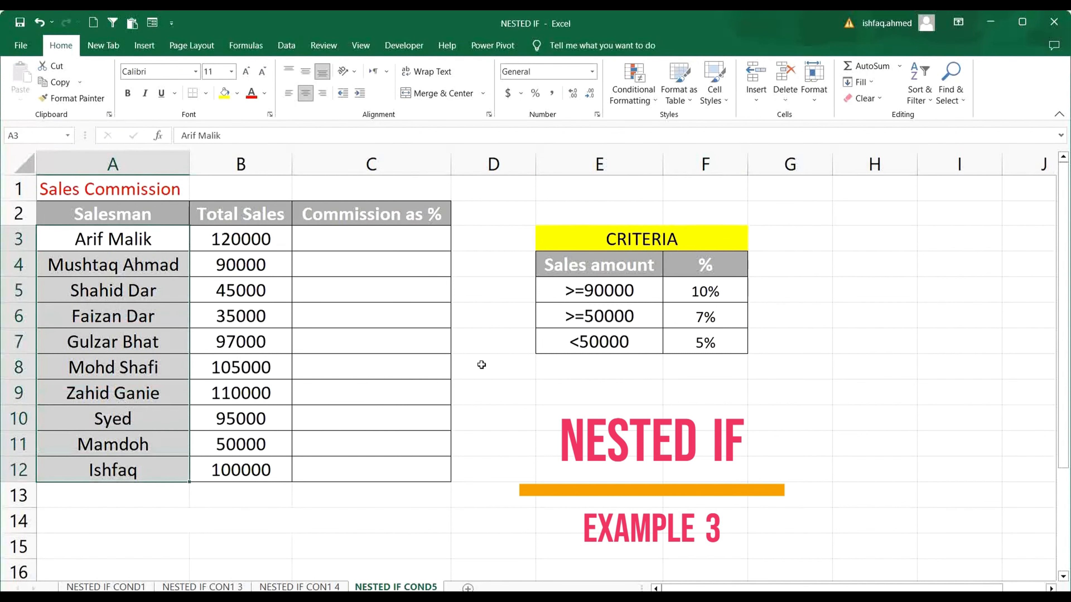
{"action": "left_click", "coordinate": [628, 338]}
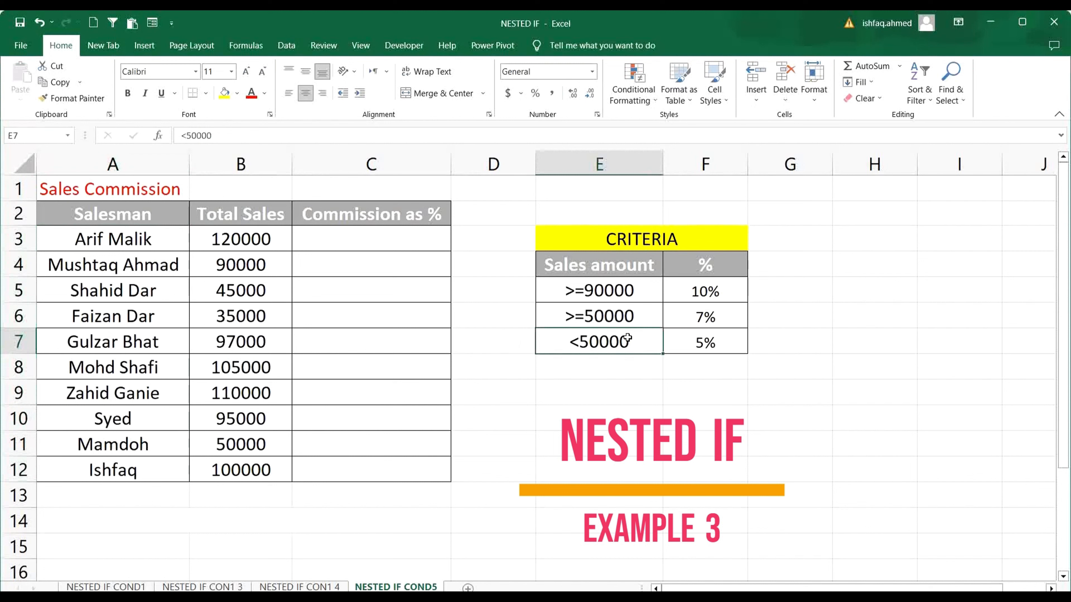
{"action": "left_click", "coordinate": [706, 343]}
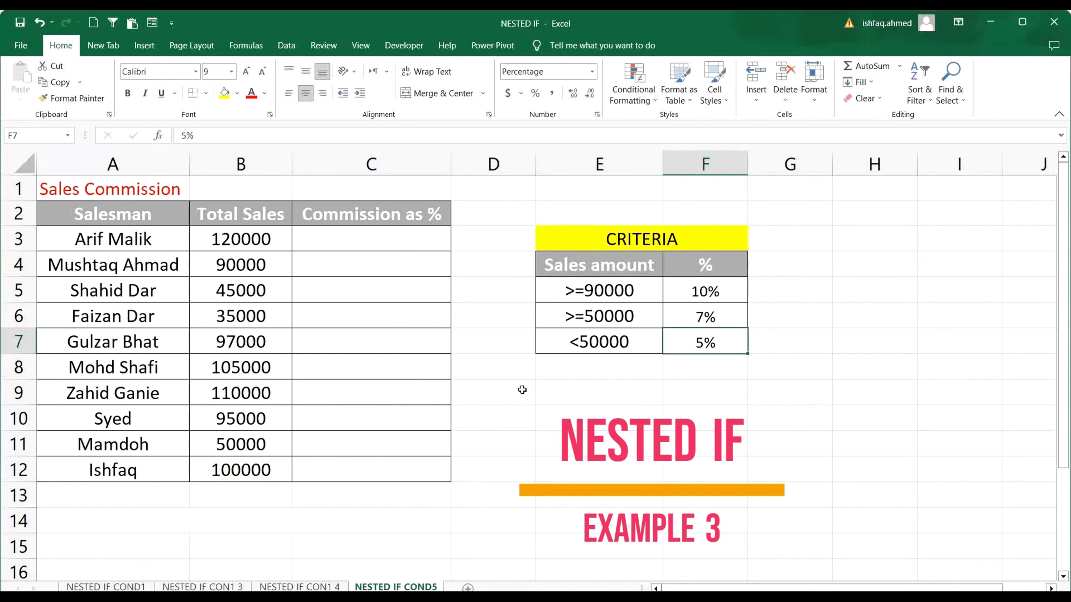
{"action": "left_click_drag", "start_coordinate": [611, 269], "coordinate": [623, 331]}
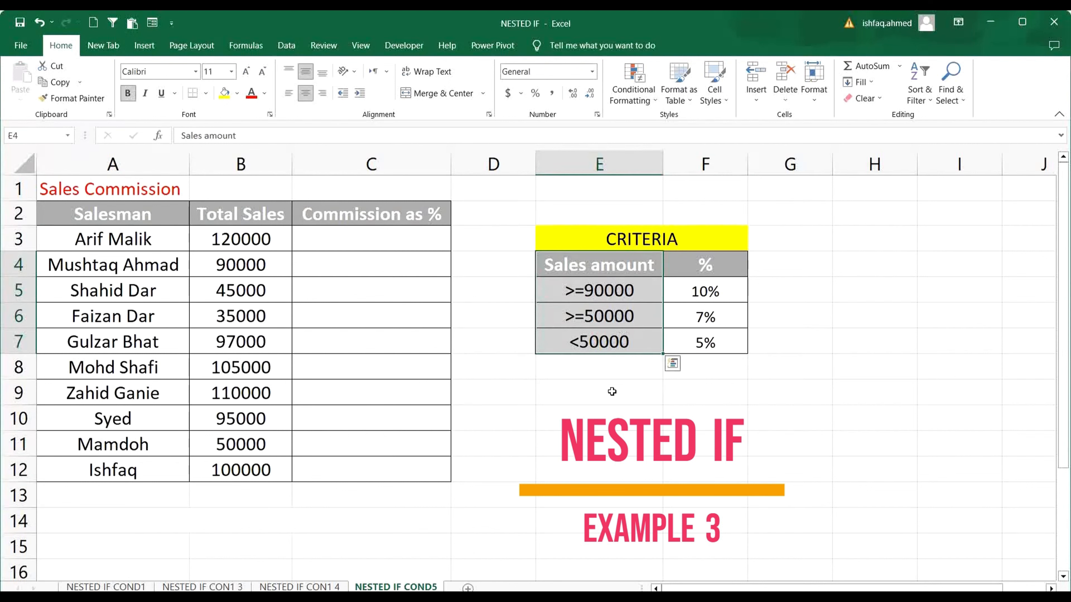
{"action": "left_click", "coordinate": [566, 384]}
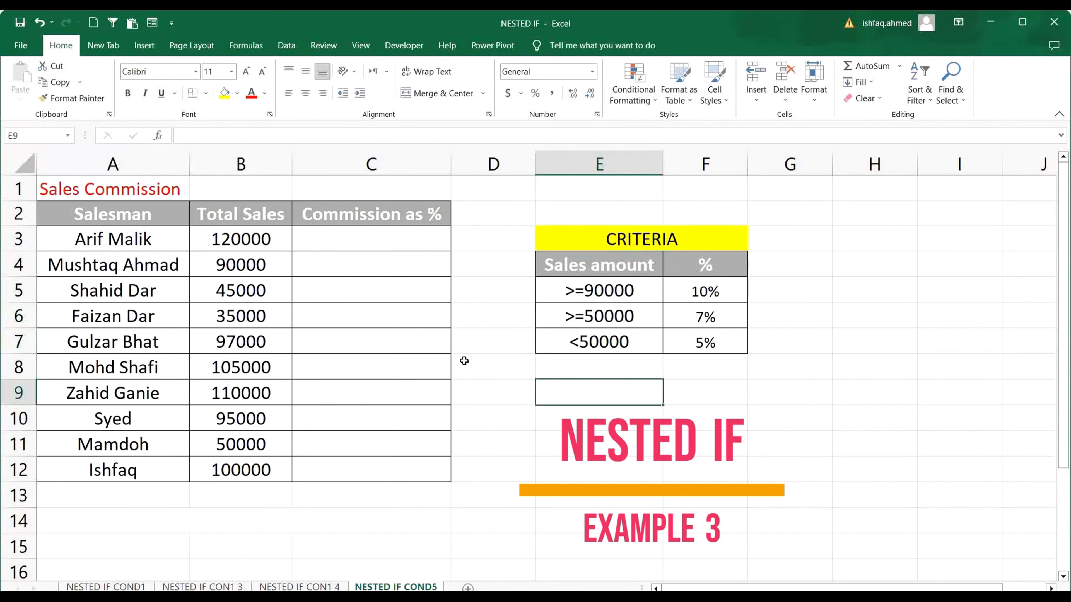
Start an IF formula in C3 of the NESTED IF COND5 sheet with the logical test B3>=90000.
{"action": "left_click", "coordinate": [406, 243]}
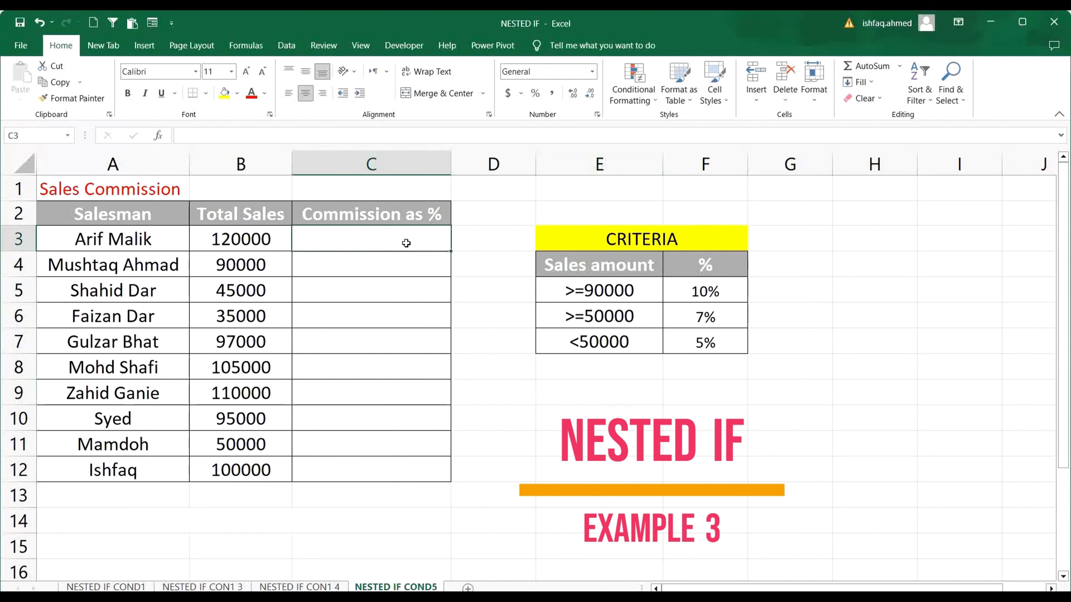
{"action": "type", "text": "=if"}
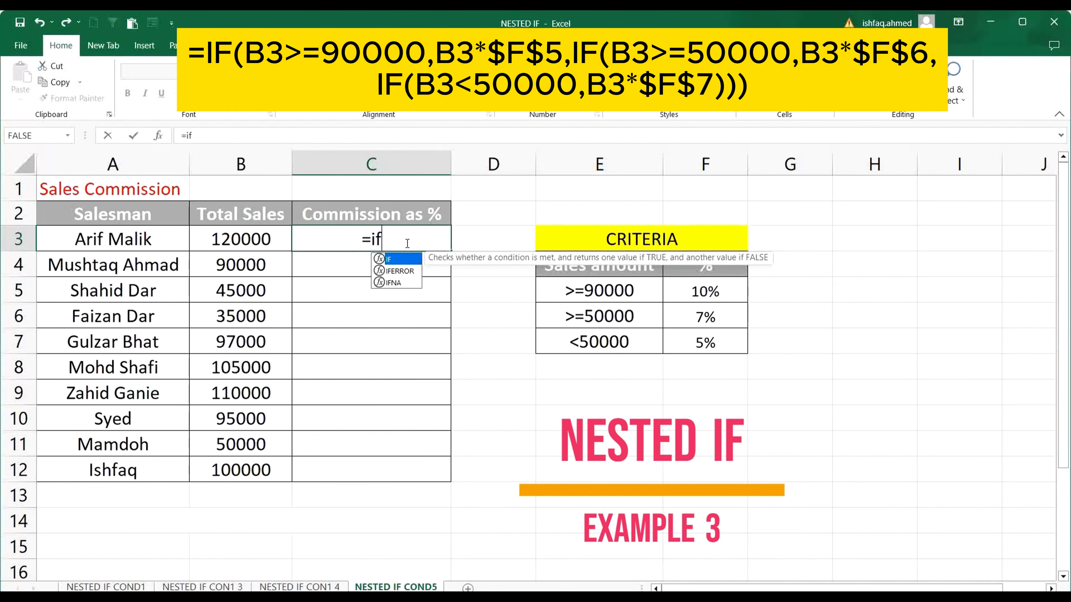
{"action": "type", "text": "("}
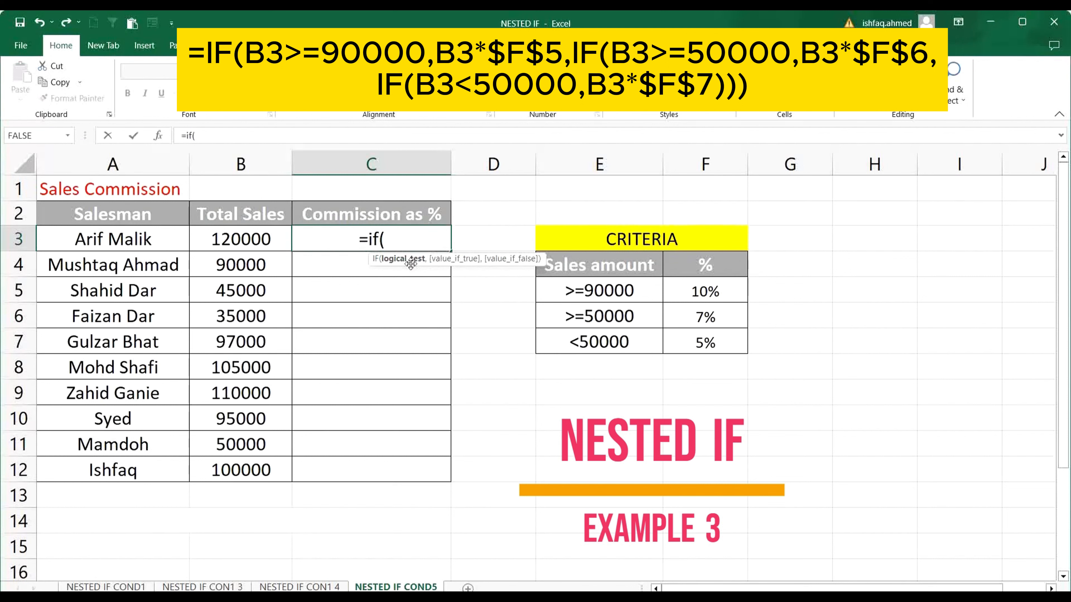
{"action": "left_click", "coordinate": [255, 236]}
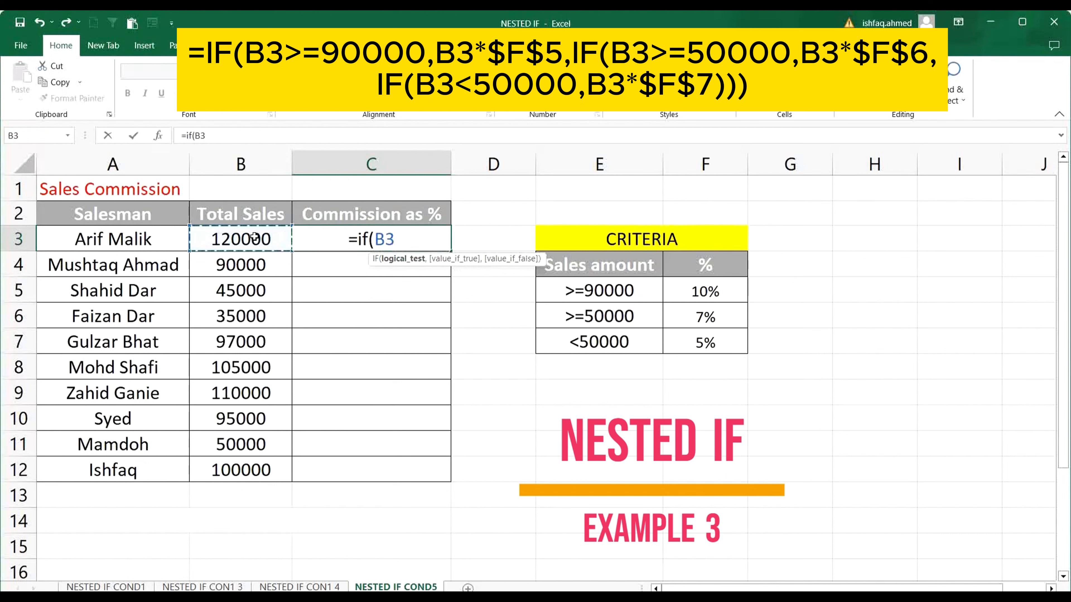
{"action": "type", "text": ">"}
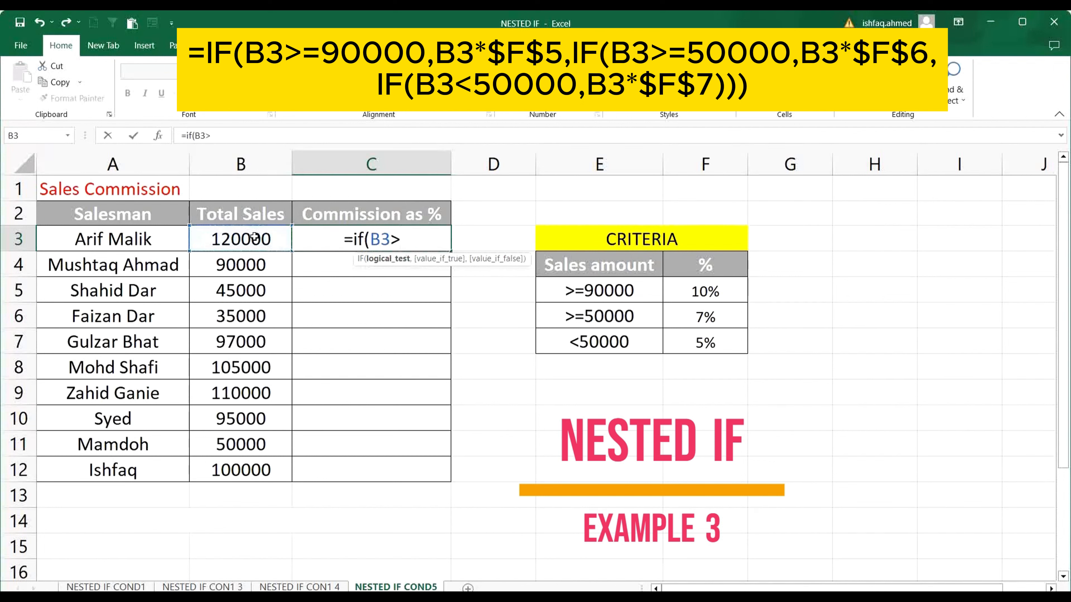
{"action": "type", "text": "=90000"}
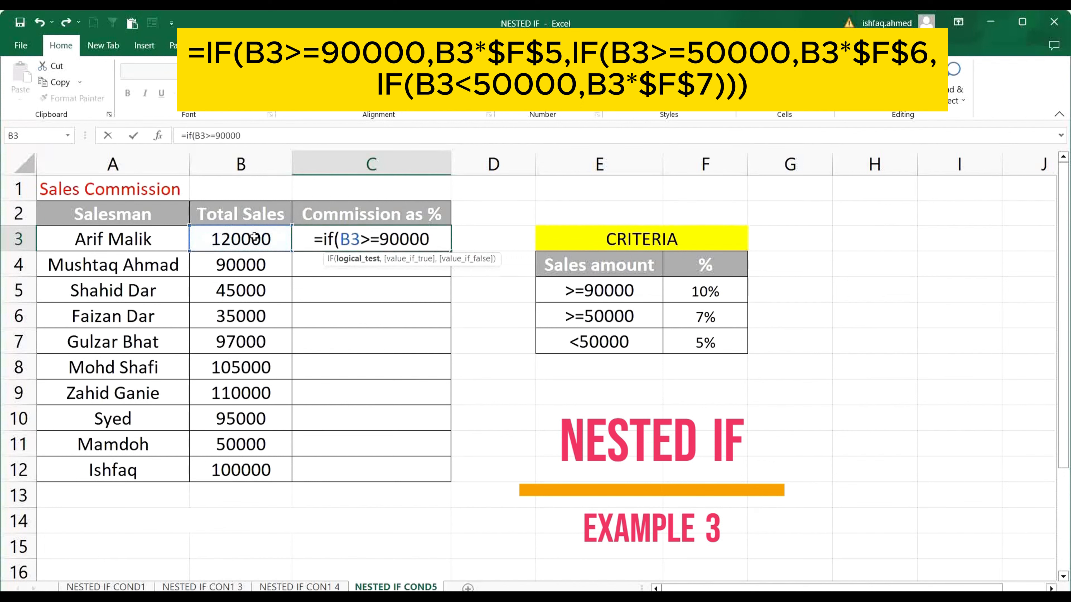
{"action": "type", "text": ","}
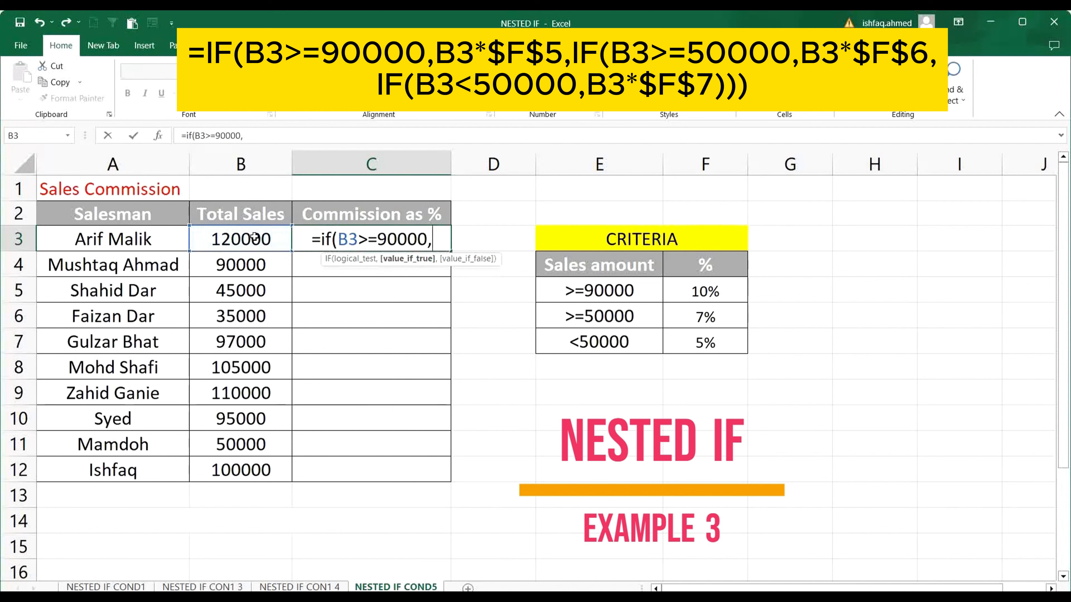
Make the C3 formula return B3*$F$5 as the value if true, using an absolute reference to the percentage.
{"action": "left_click", "coordinate": [254, 238]}
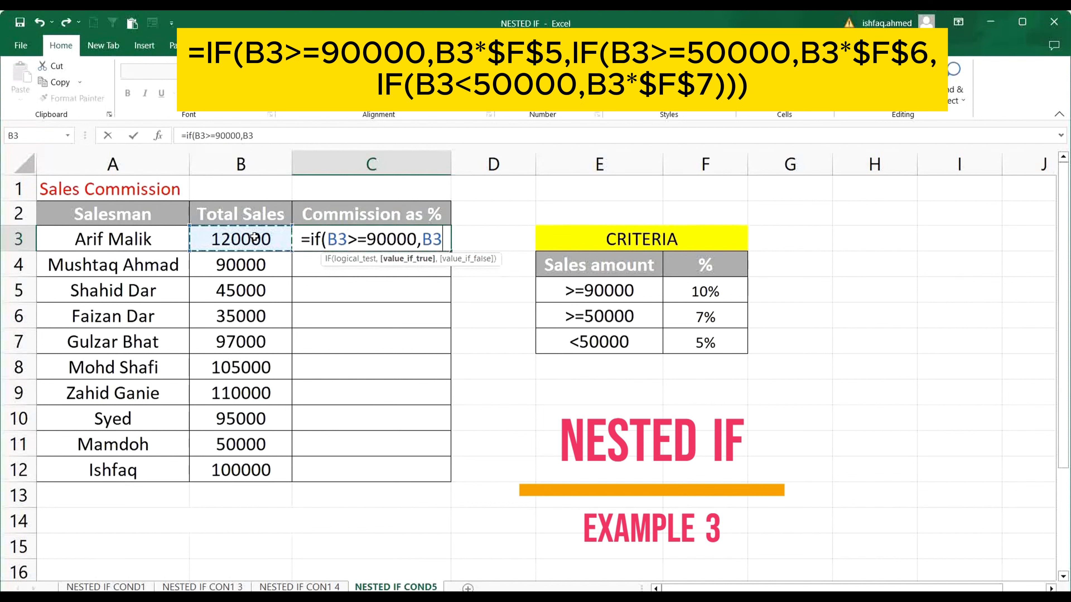
{"action": "type", "text": "*"}
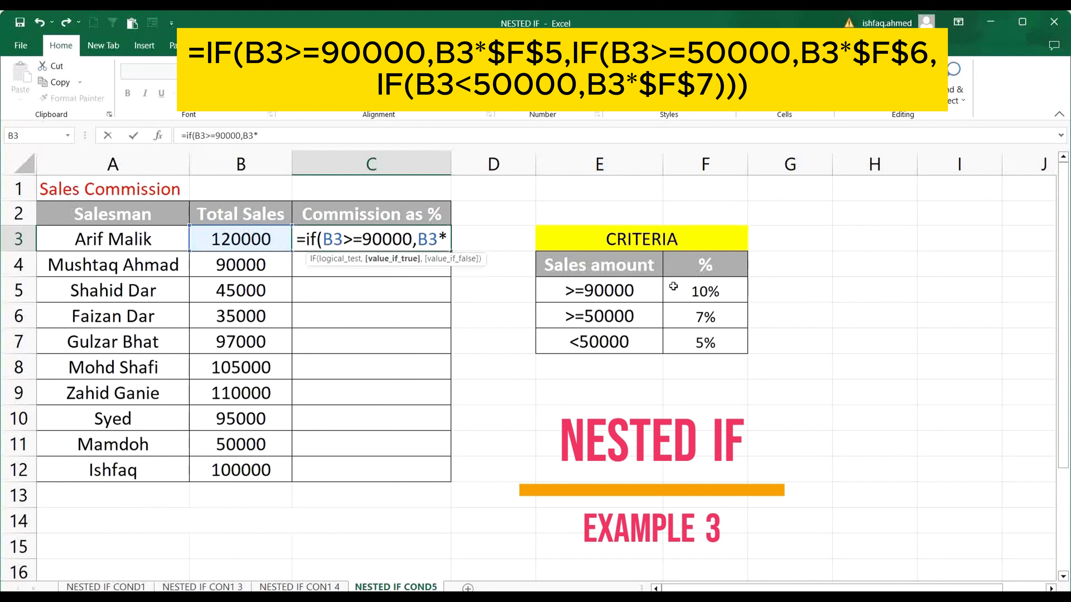
{"action": "left_click", "coordinate": [718, 294]}
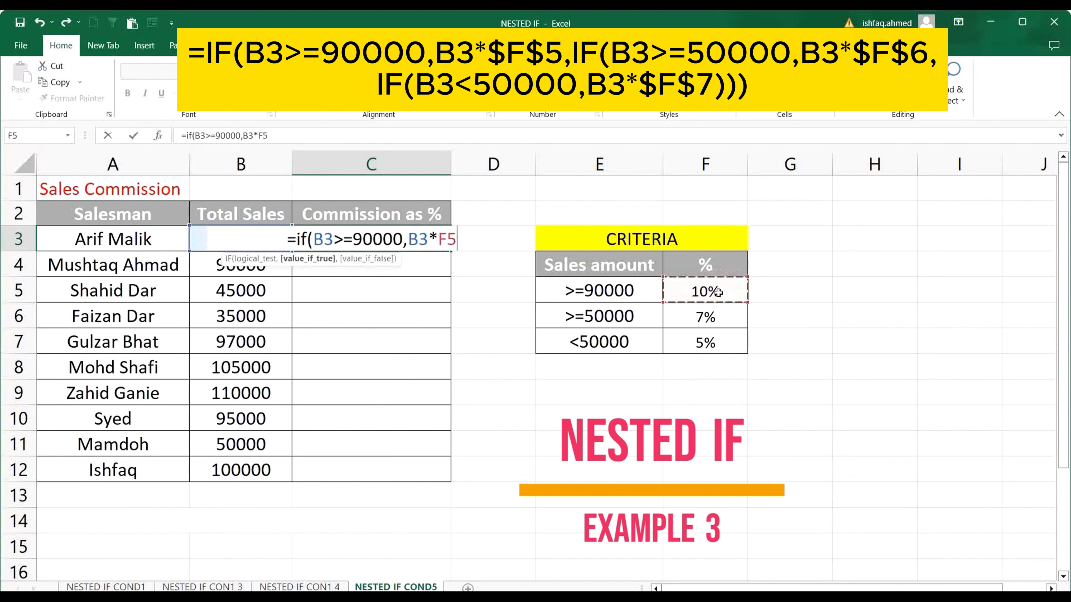
{"action": "key", "text": "F4"}
{"action": "type", "text": ","}
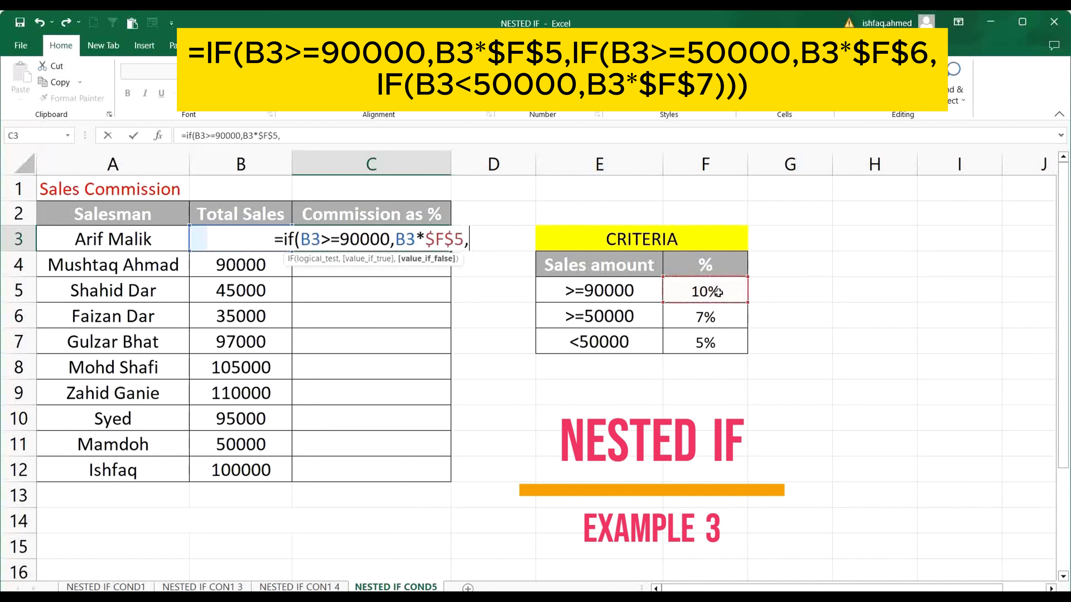
{"action": "type", "text": "if"}
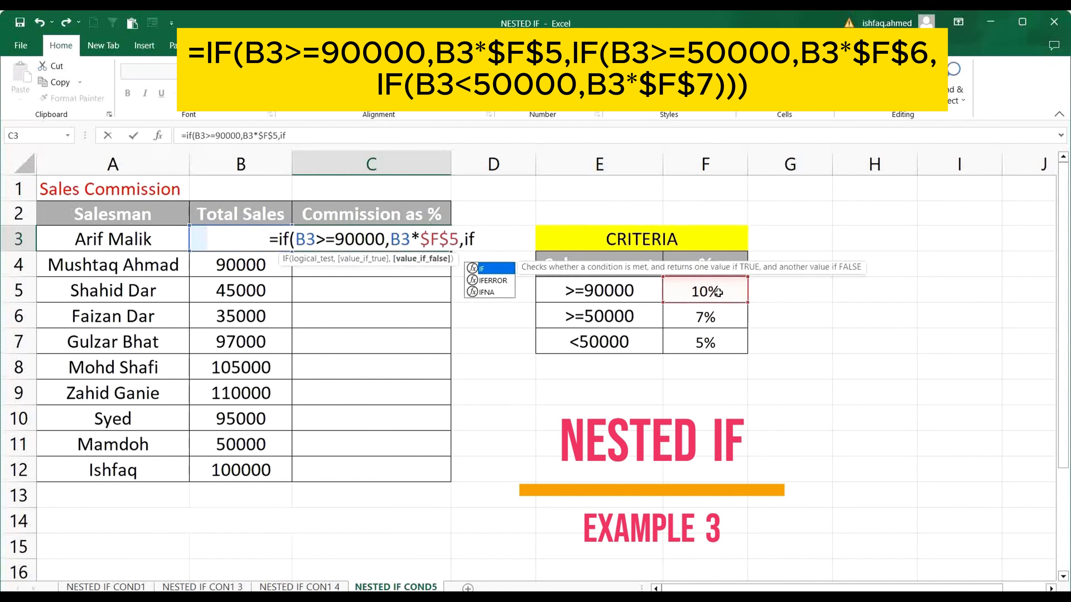
{"action": "type", "text": "("}
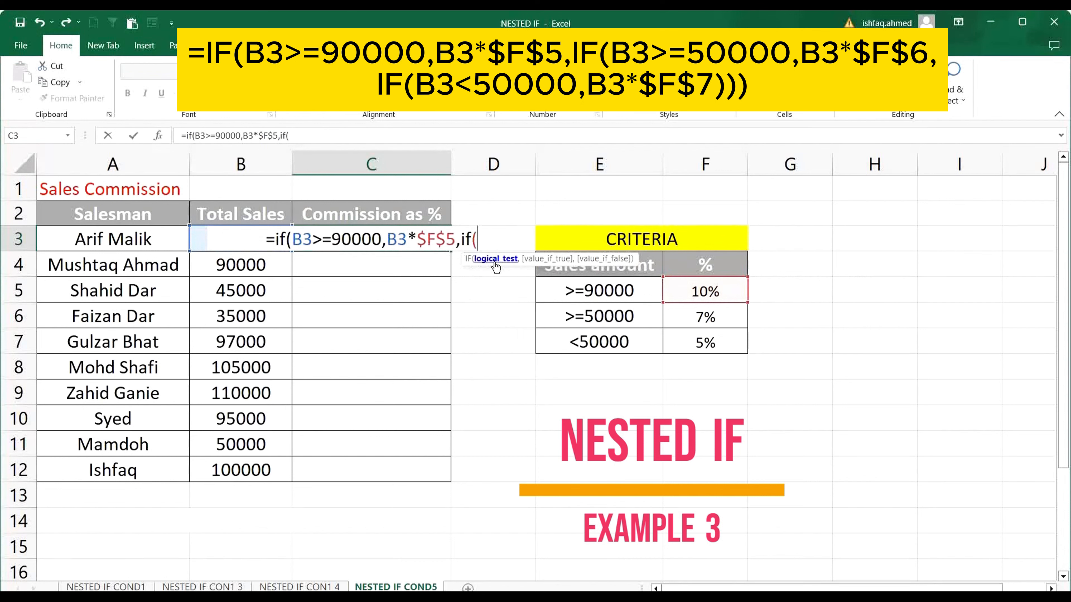
{"action": "type", "text": "b3"}
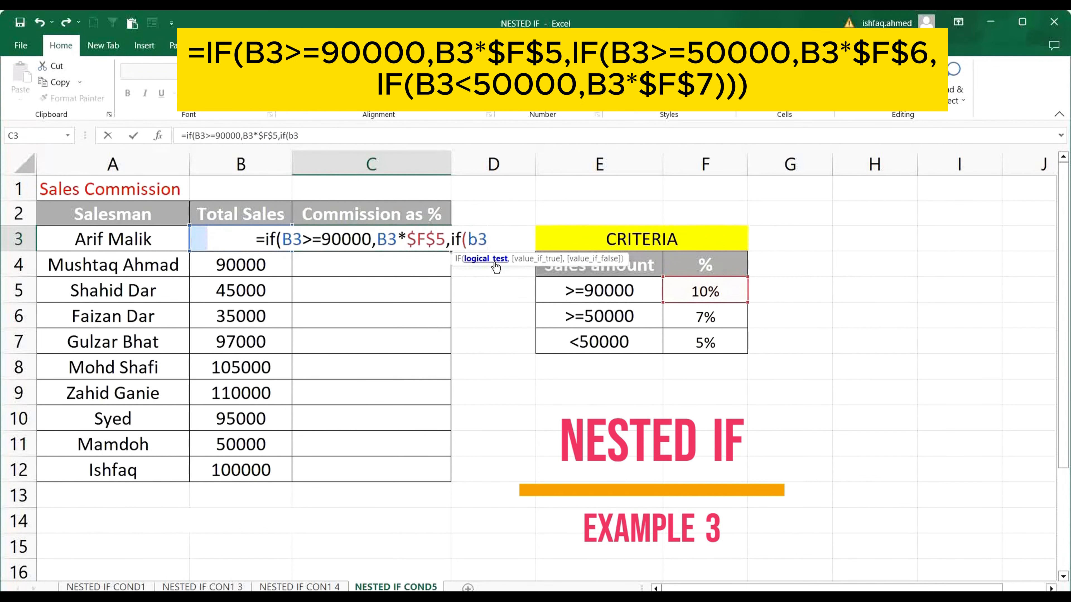
{"action": "type", "text": ">"}
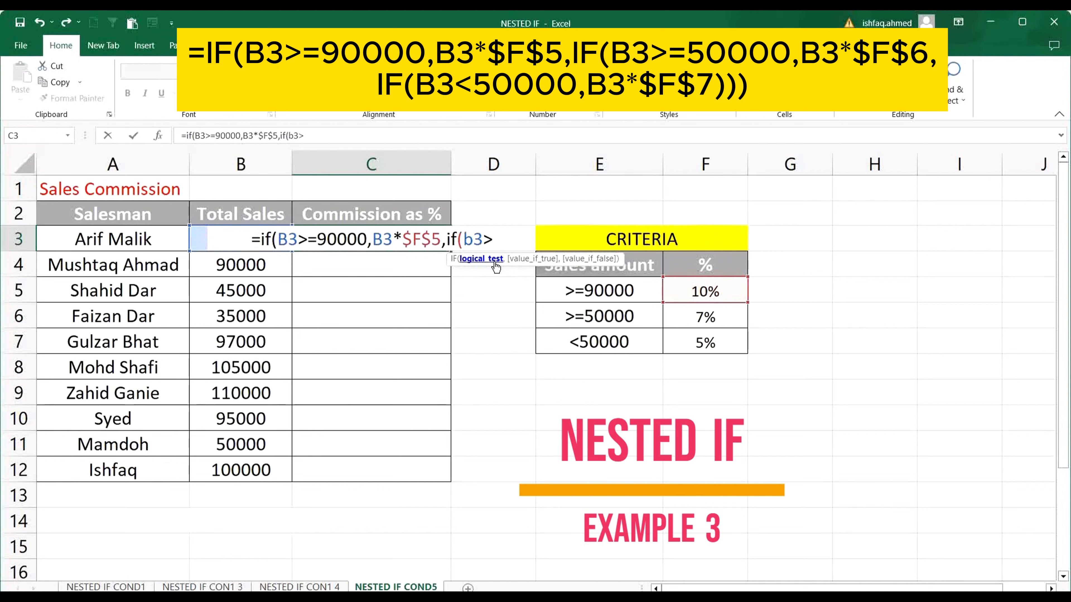
{"action": "type", "text": "=50000"}
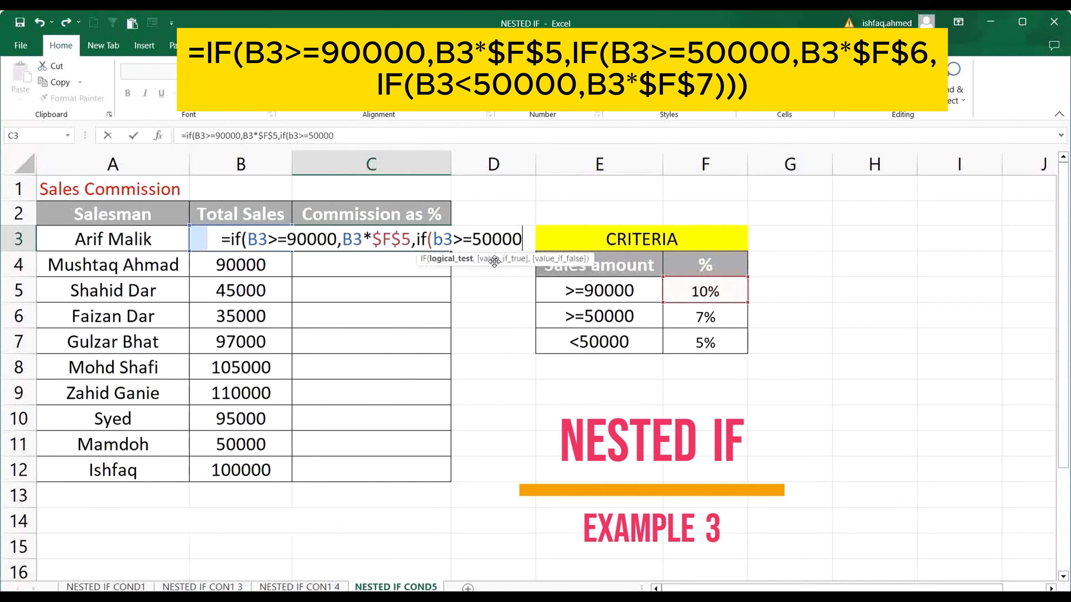
{"action": "type", "text": ","}
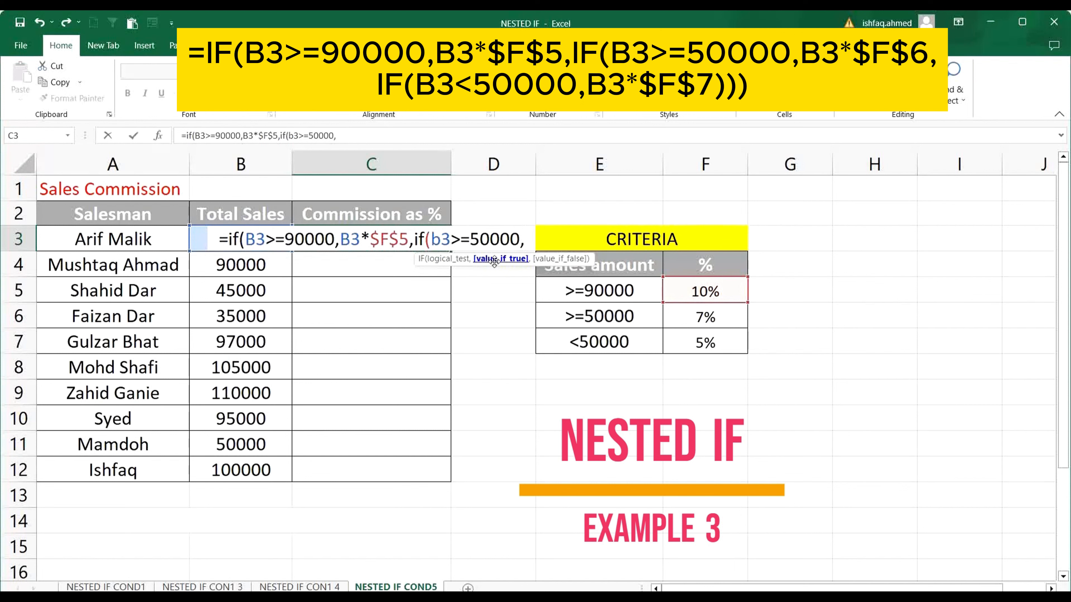
Make the second IF in C3 return B3*$F$6 as its value if true, with an absolute percentage reference.
{"action": "type", "text": "b3"}
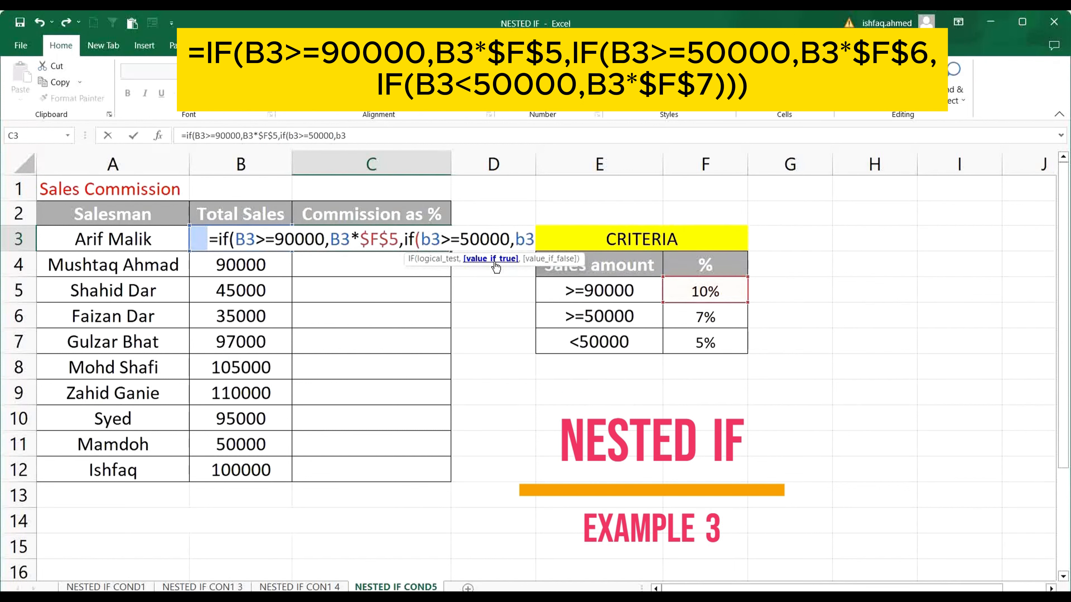
{"action": "type", "text": "*"}
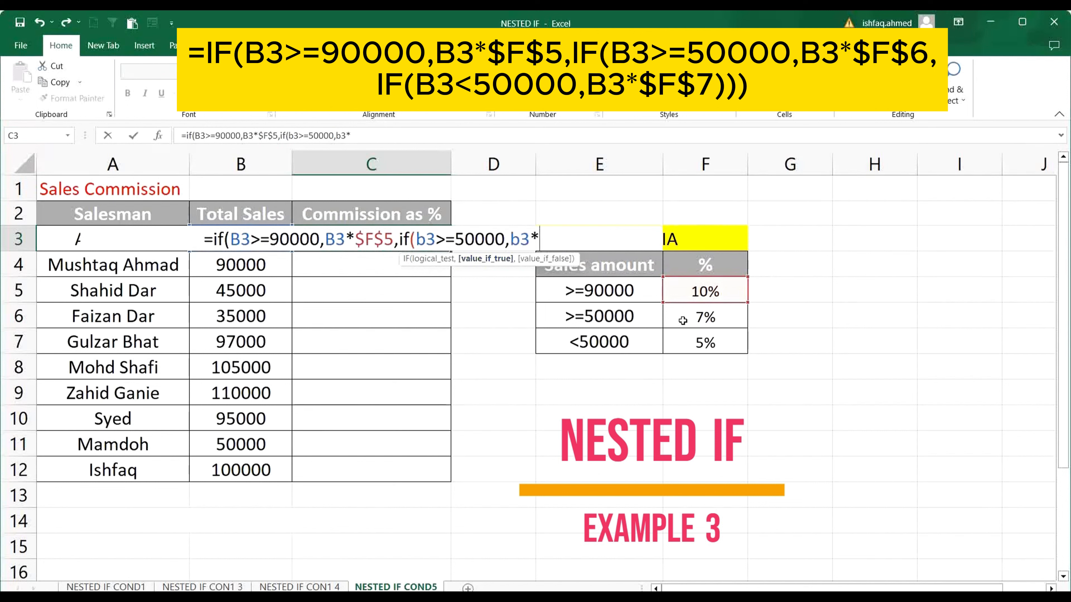
{"action": "left_click", "coordinate": [695, 317]}
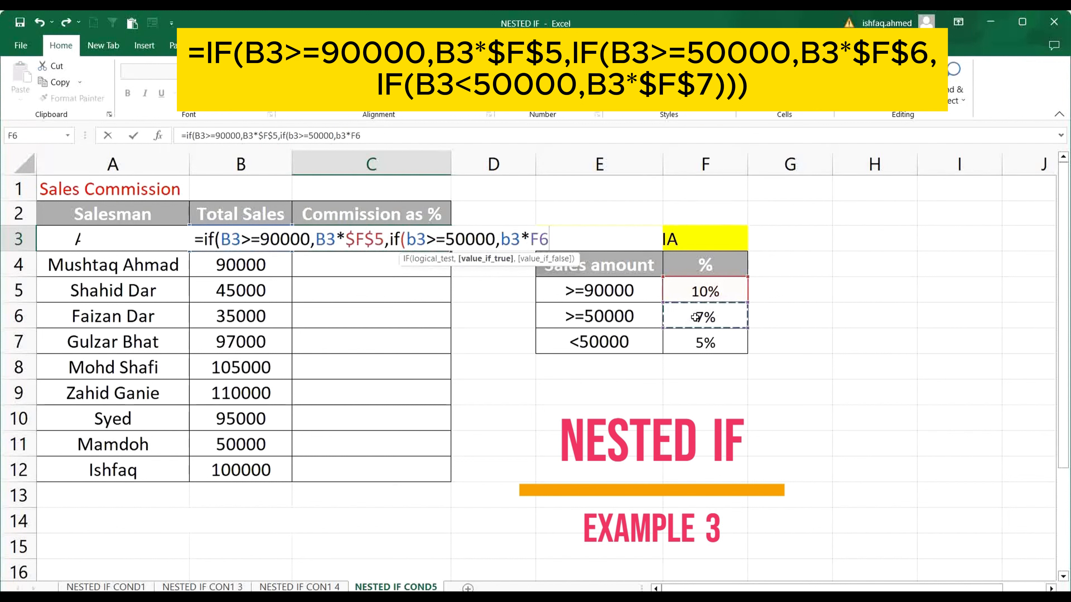
{"action": "key", "text": "F4"}
{"action": "type", "text": ","}
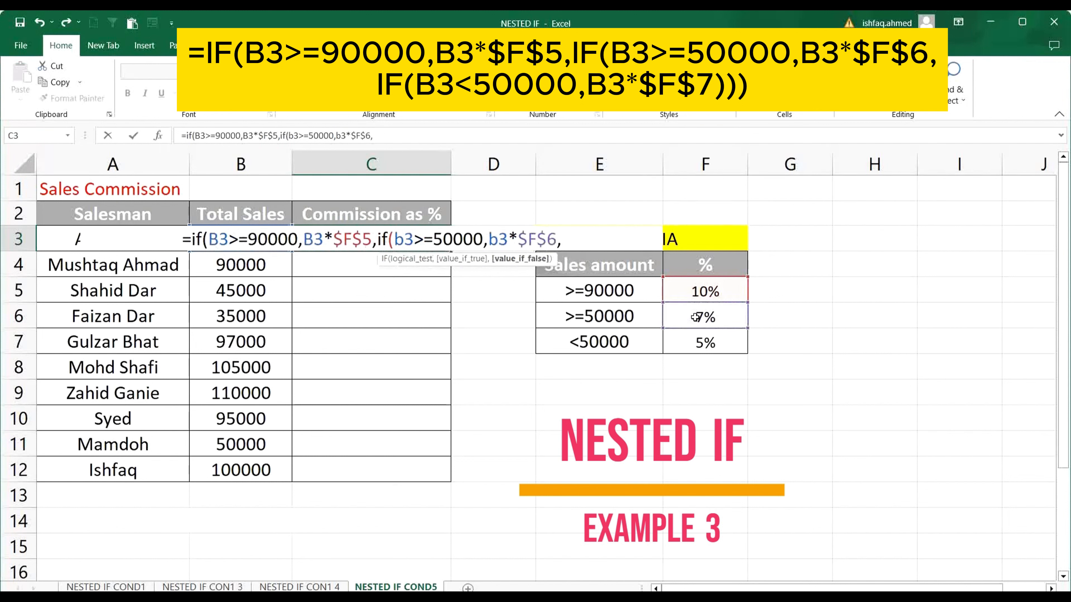
{"action": "type", "text": "if"}
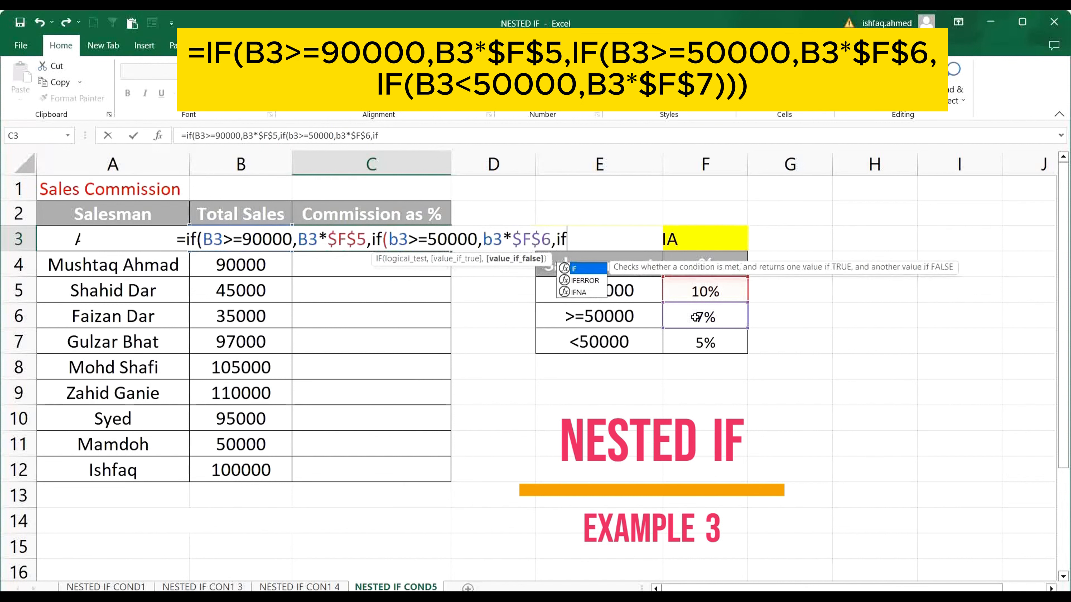
{"action": "type", "text": "("}
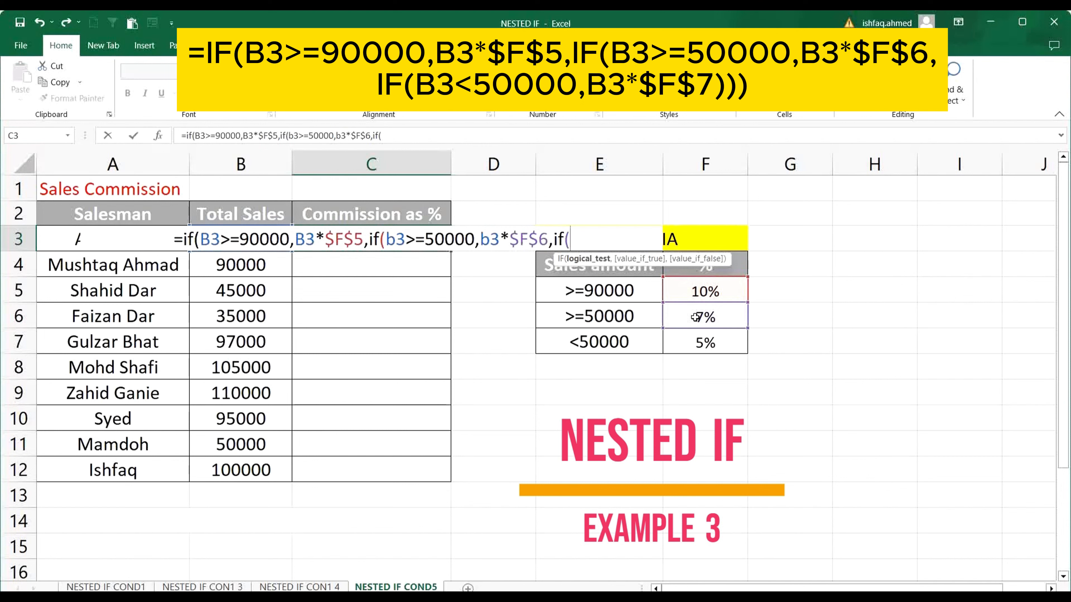
{"action": "type", "text": "b"}
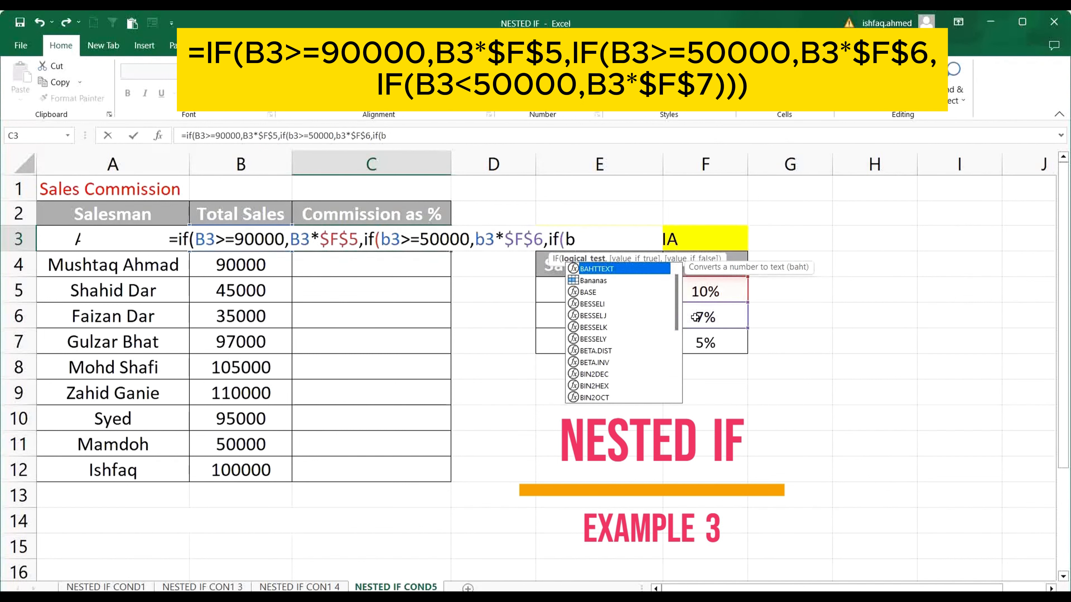
{"action": "type", "text": "3"}
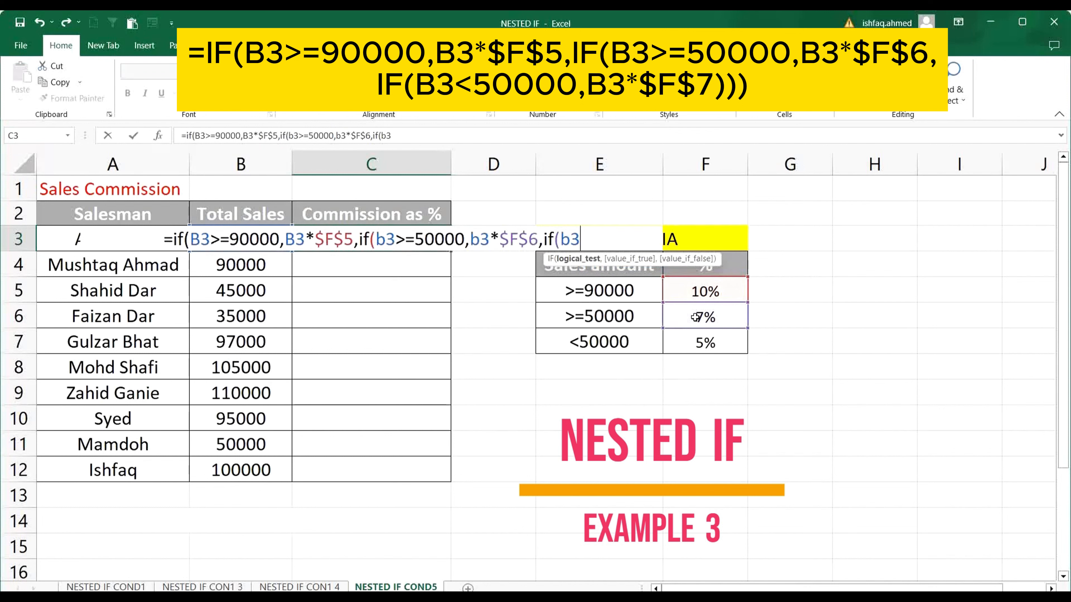
Nest a third IF in the C3 formula as the value if false, with the logical test B3<50000.
{"action": "type", "text": "<"}
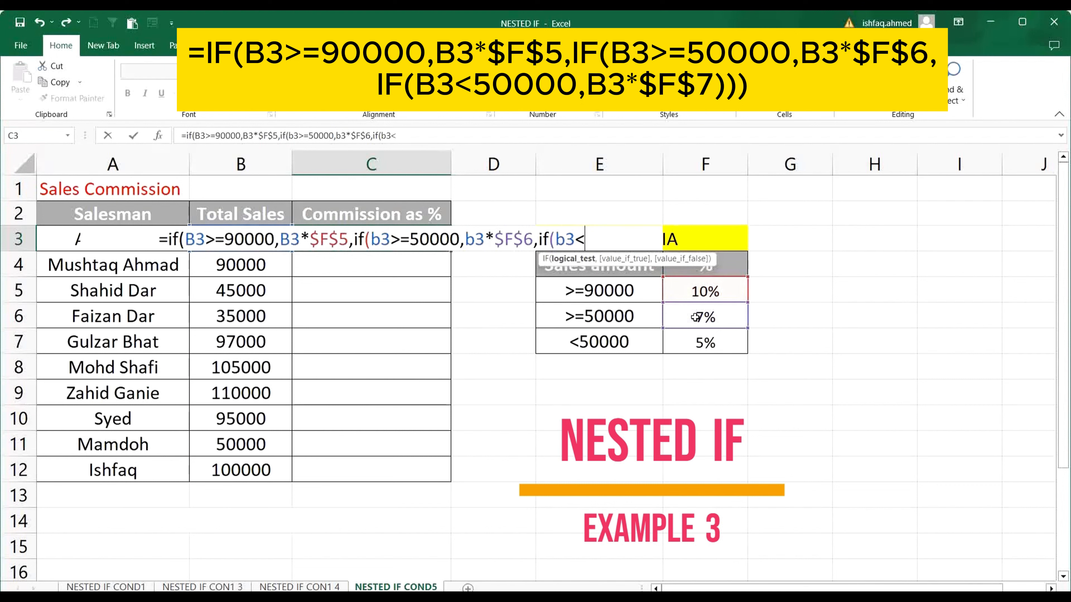
{"action": "type", "text": "50000"}
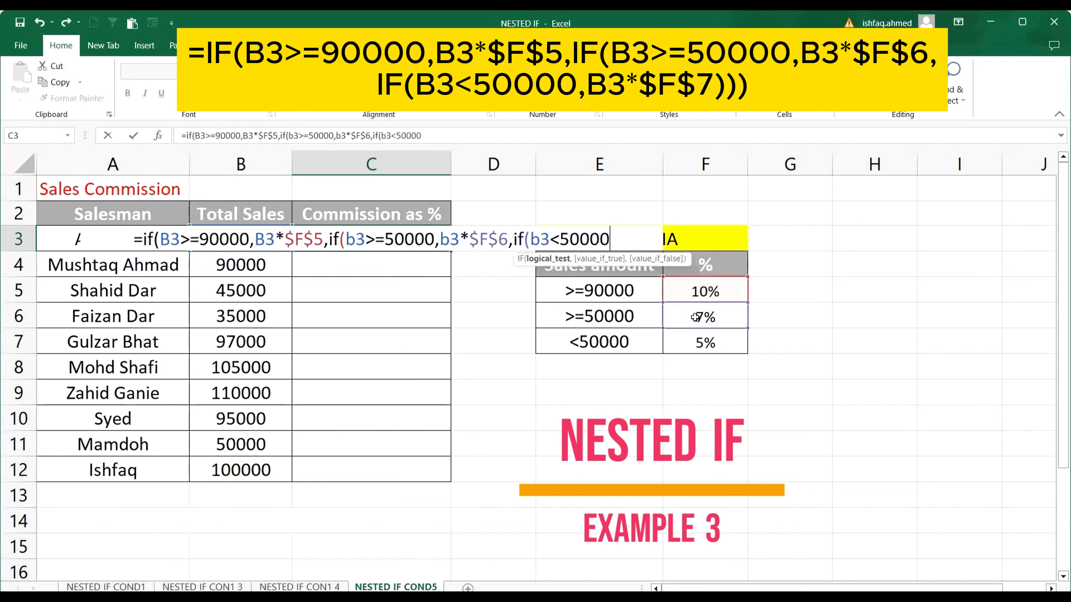
{"action": "type", "text": ","}
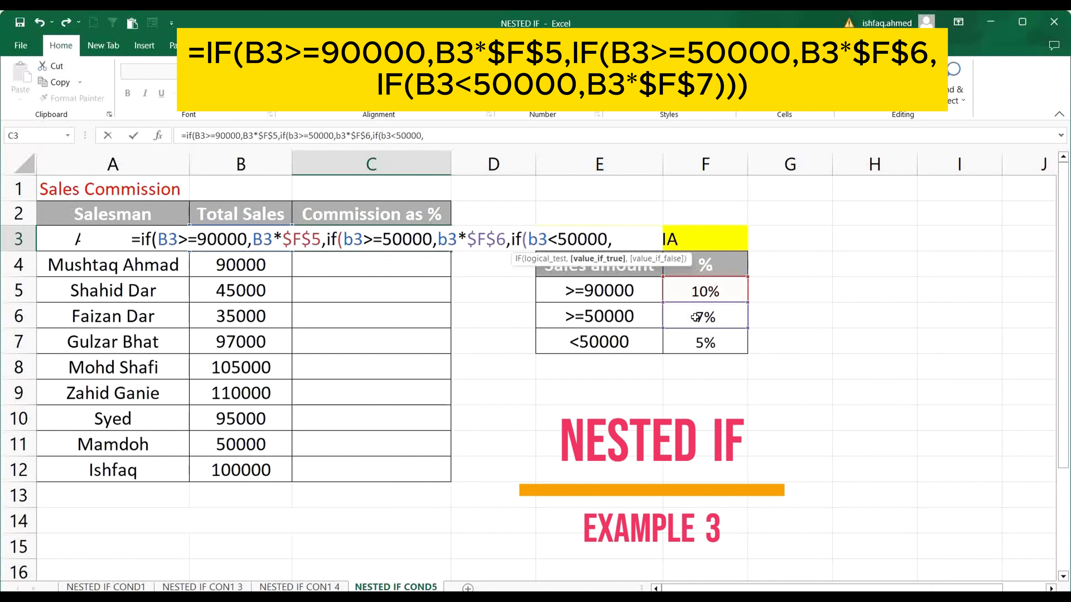
Make the third IF in C3 return B3*$F$7 with an absolute percentage reference, close all three IFs and enter the formula.
{"action": "type", "text": "b3"}
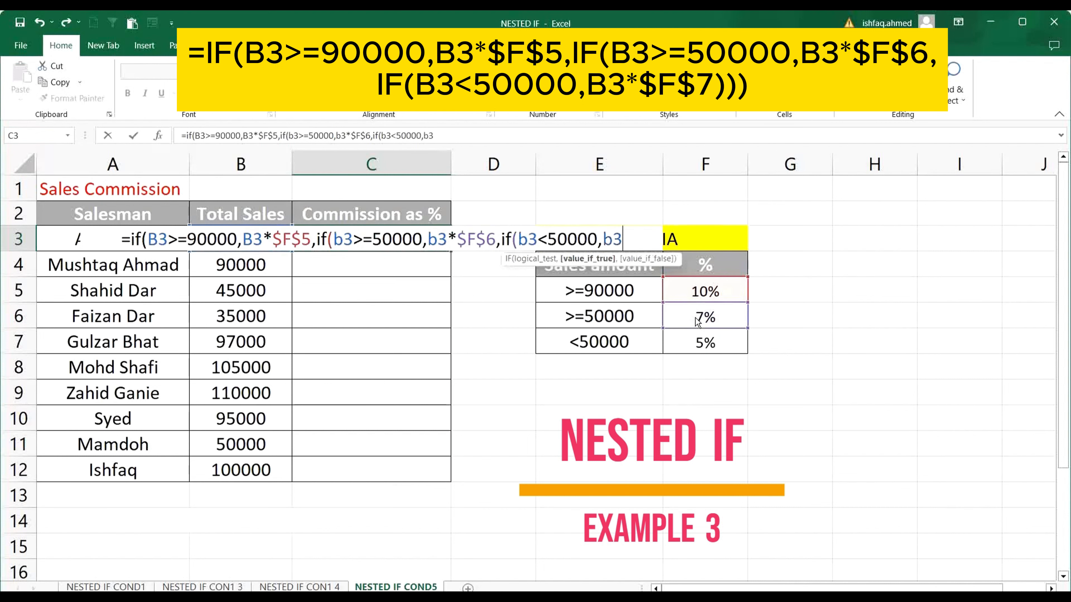
{"action": "type", "text": "*"}
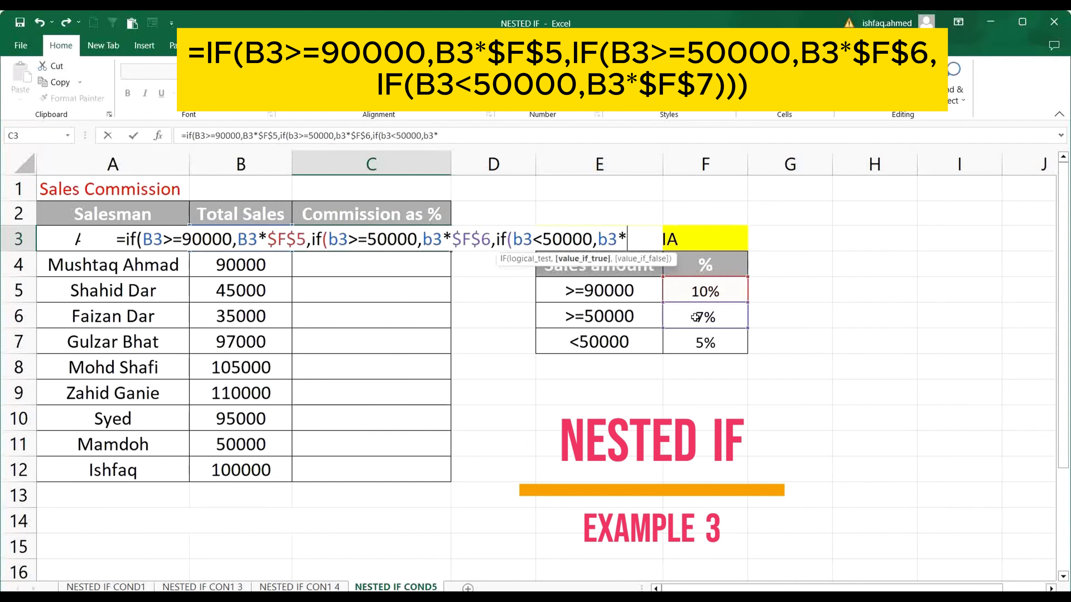
{"action": "left_click", "coordinate": [715, 343]}
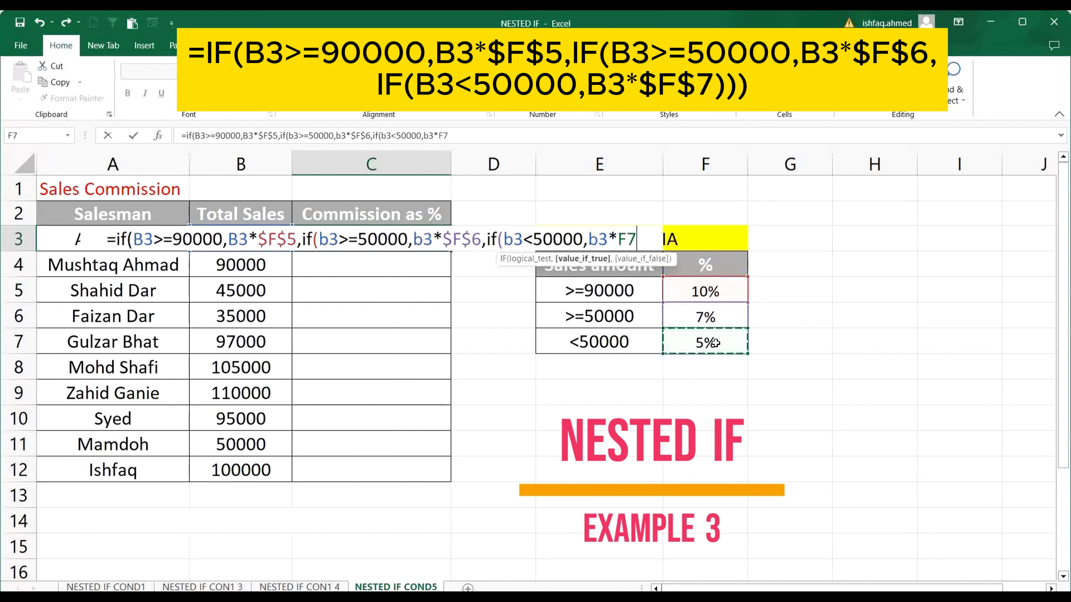
{"action": "key", "text": "F4"}
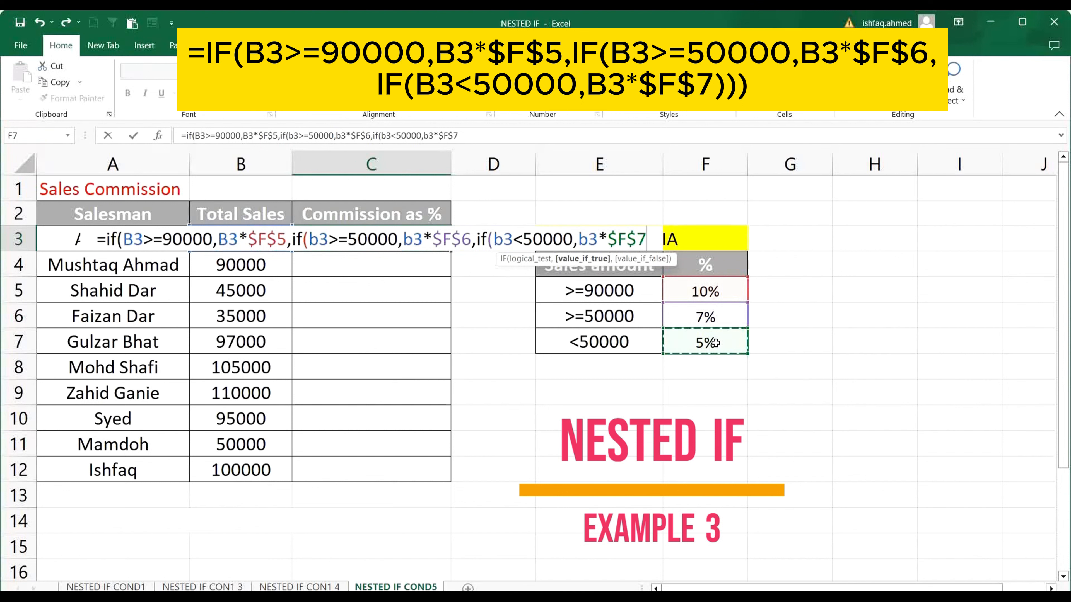
{"action": "type", "text": ")"}
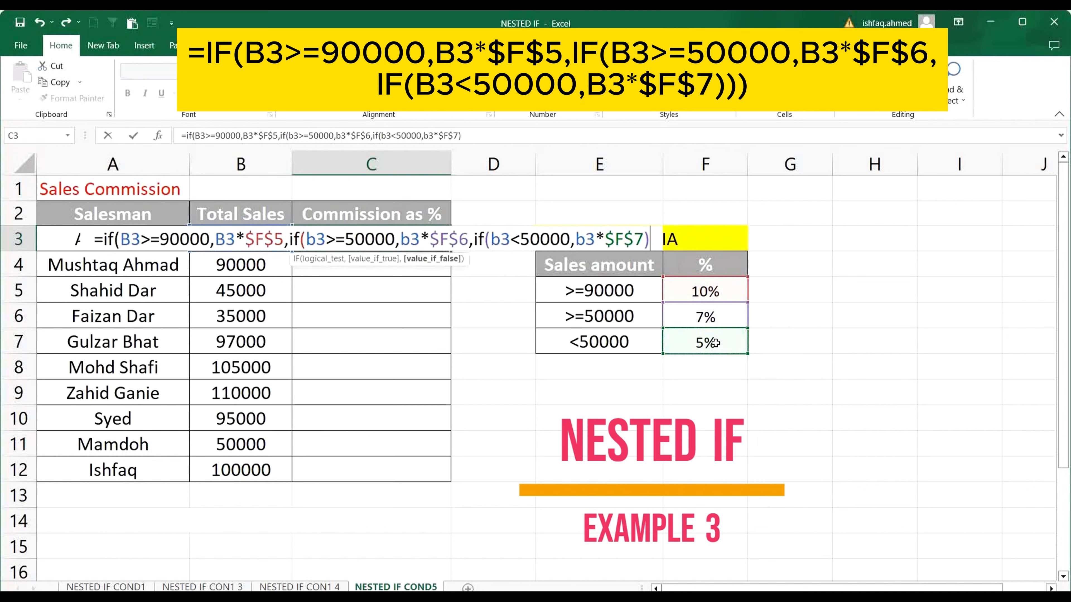
{"action": "type", "text": "))"}
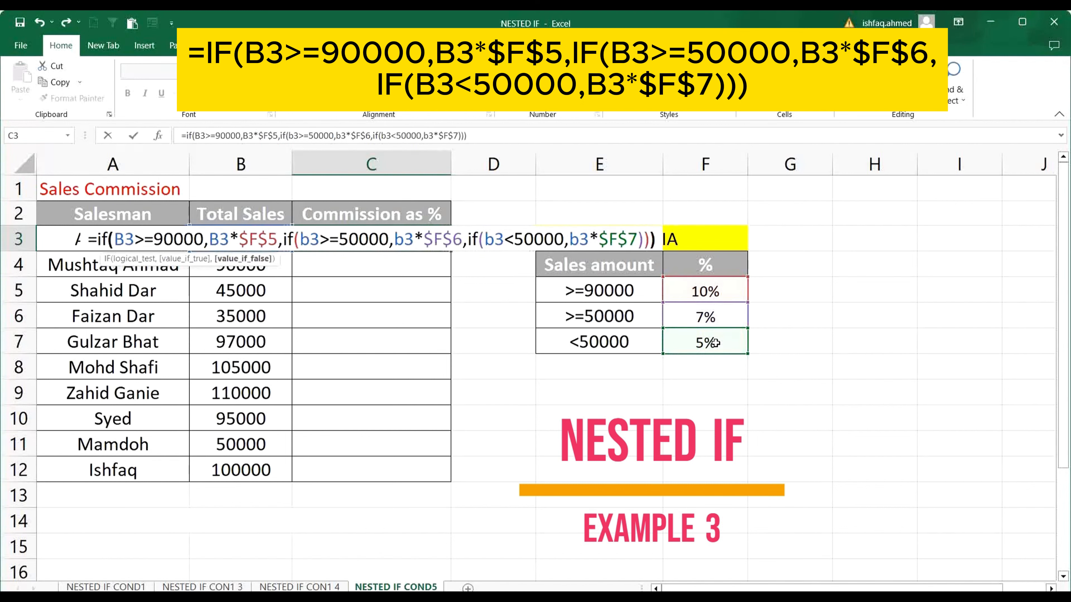
{"action": "key", "text": "Return"}
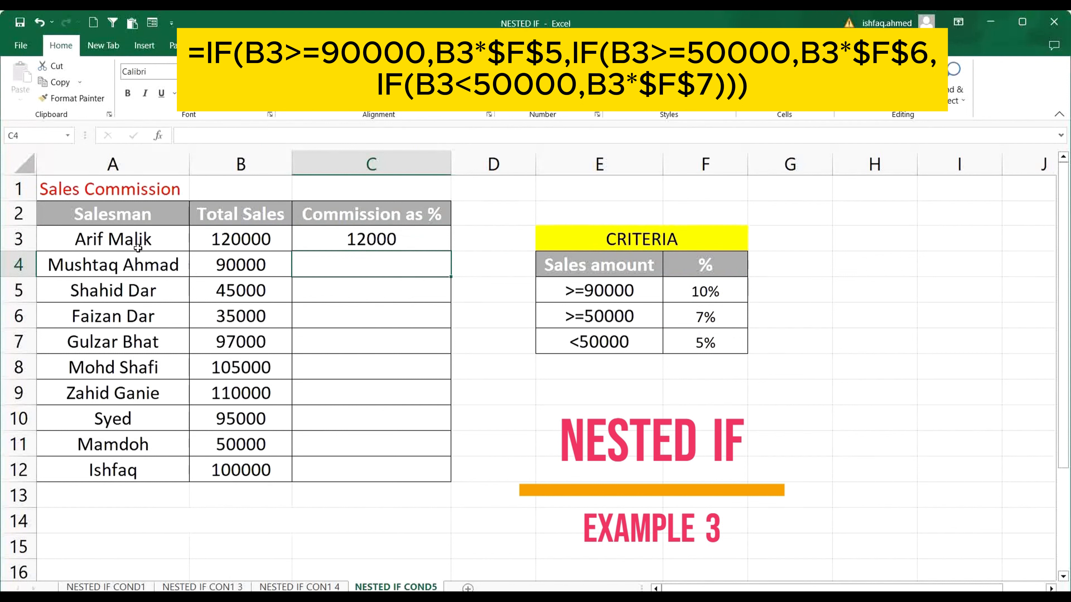
Highlight the first salesman's name and total sales in A3:B3 with a yellow fill.
{"action": "left_click", "coordinate": [131, 241]}
{"action": "left_click_drag", "start_coordinate": [193, 246], "coordinate": [206, 242]}
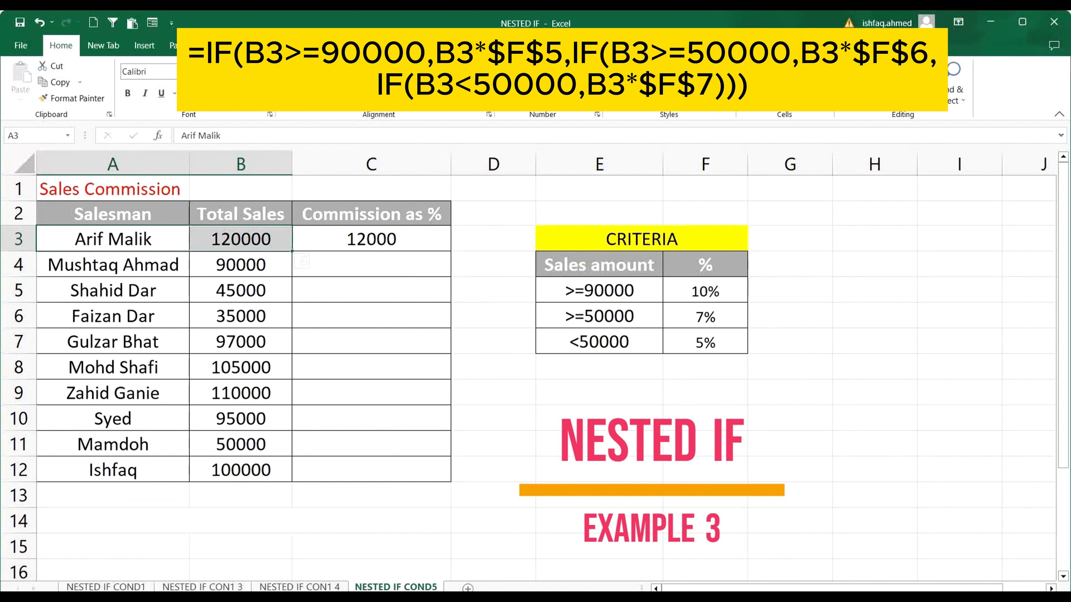
{"action": "left_click", "coordinate": [211, 93]}
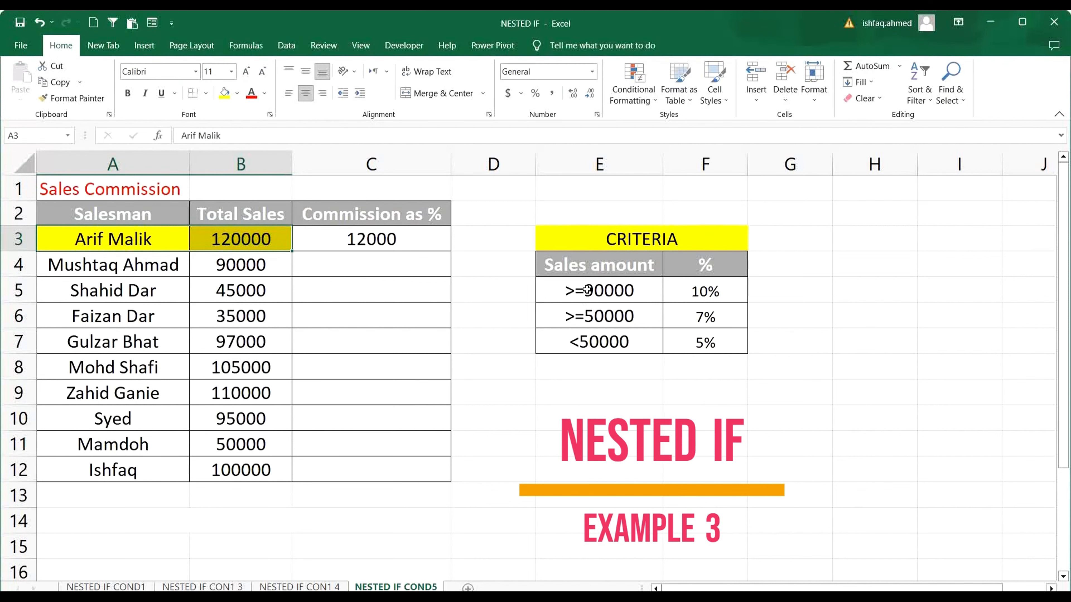
{"action": "left_click", "coordinate": [696, 295]}
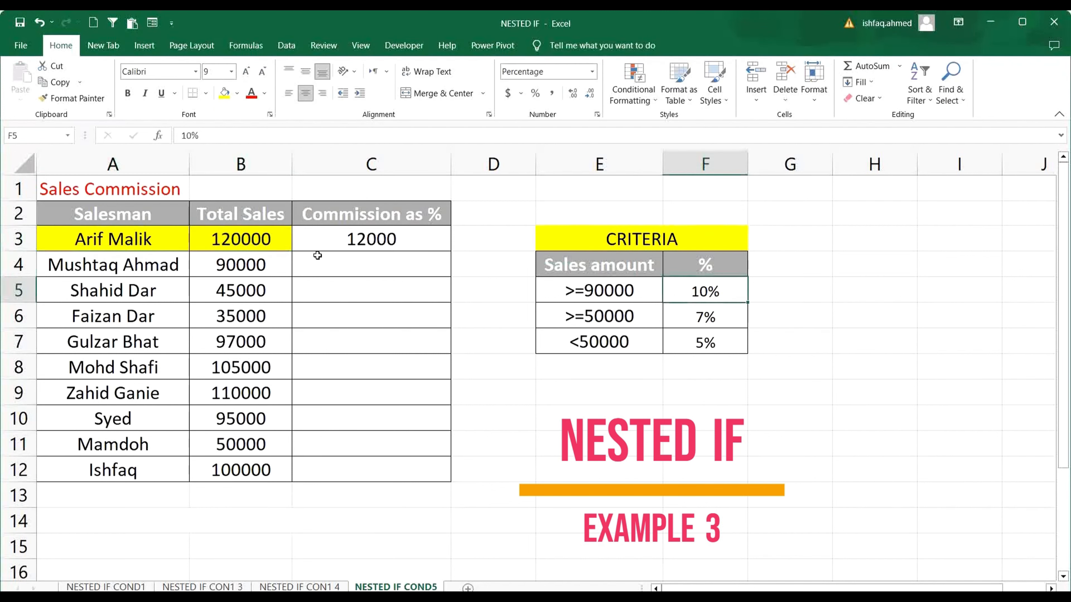
Fill the commission formula from C3 down to C12 for the remaining salesmen.
{"action": "left_click", "coordinate": [316, 242]}
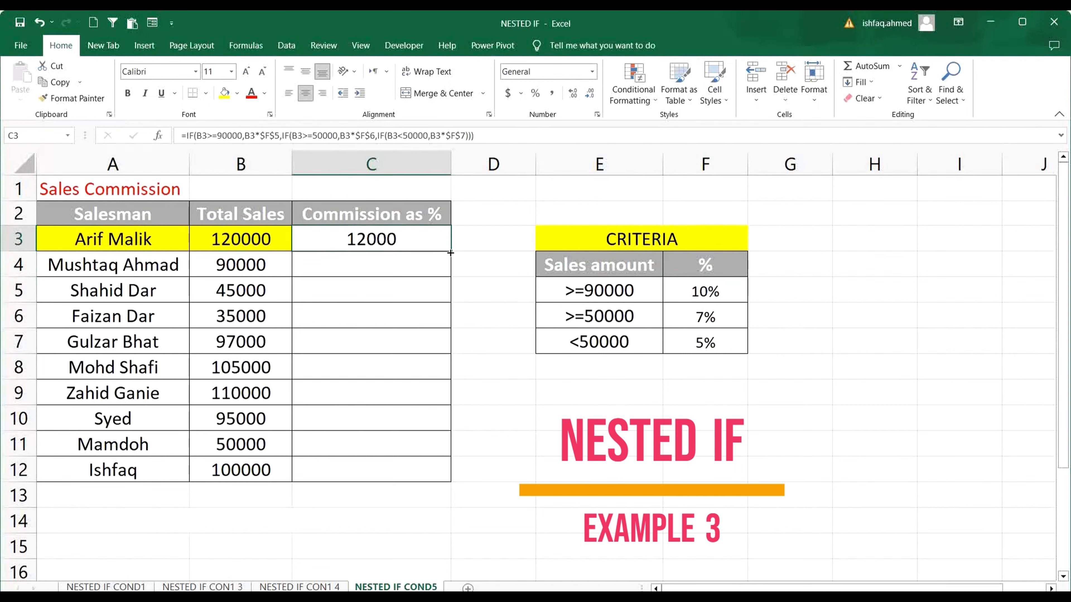
{"action": "left_click_drag", "start_coordinate": [435, 304], "coordinate": [401, 480]}
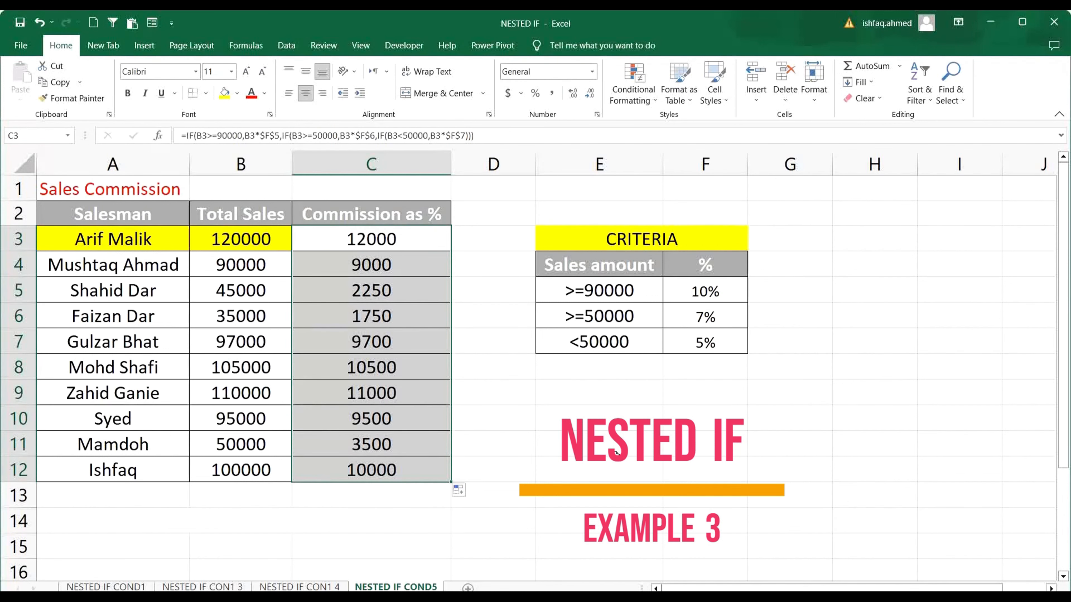
{"action": "left_click", "coordinate": [575, 429]}
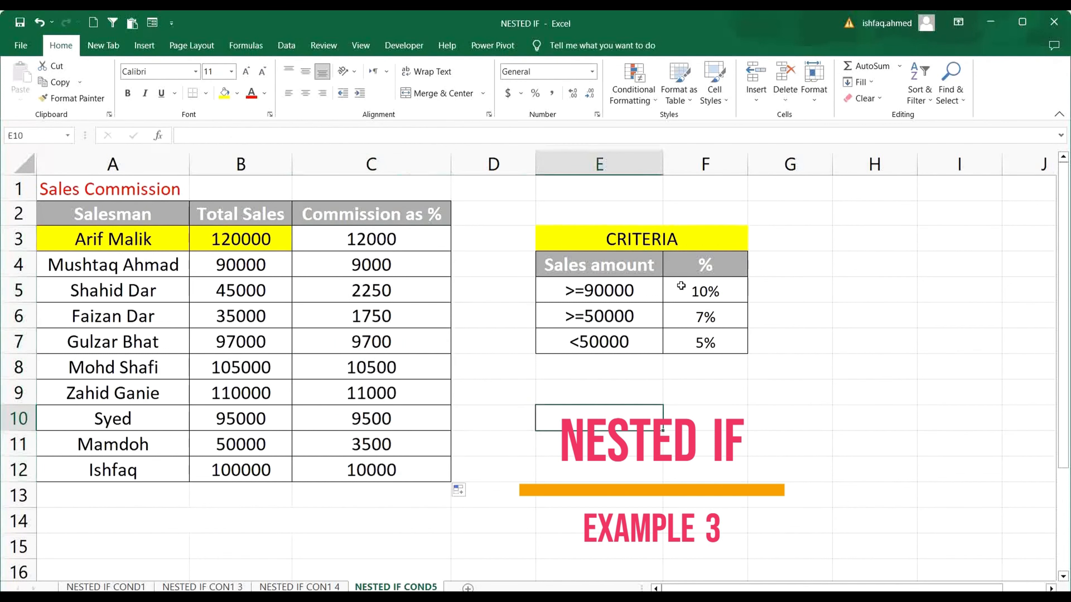
{"action": "left_click_drag", "start_coordinate": [658, 239], "coordinate": [639, 333]}
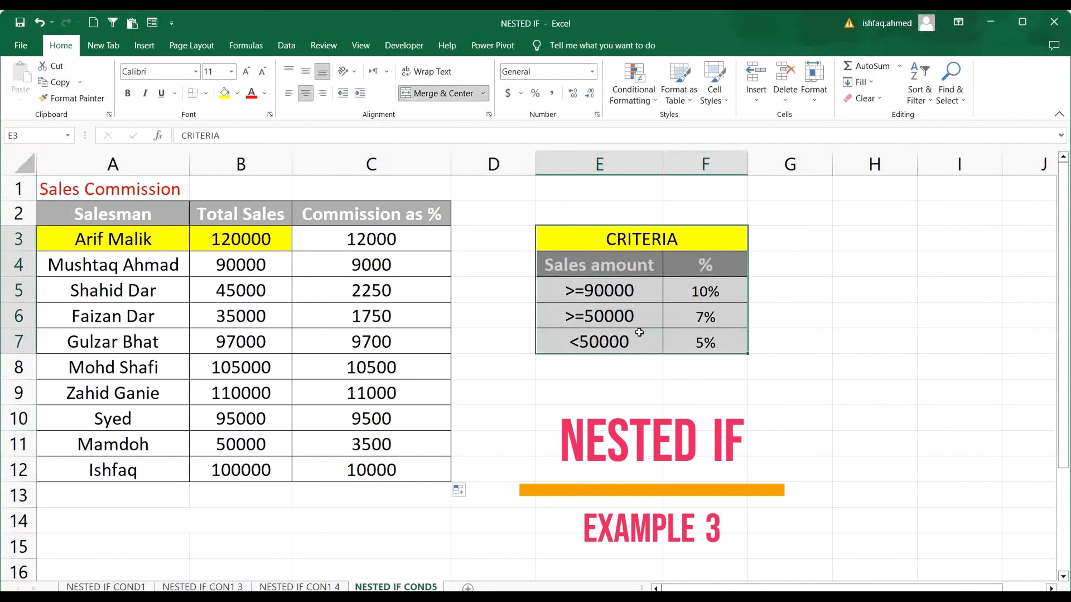
{"action": "left_click", "coordinate": [629, 426]}
{"action": "left_click_drag", "start_coordinate": [649, 237], "coordinate": [636, 345]}
{"action": "left_click", "coordinate": [584, 426]}
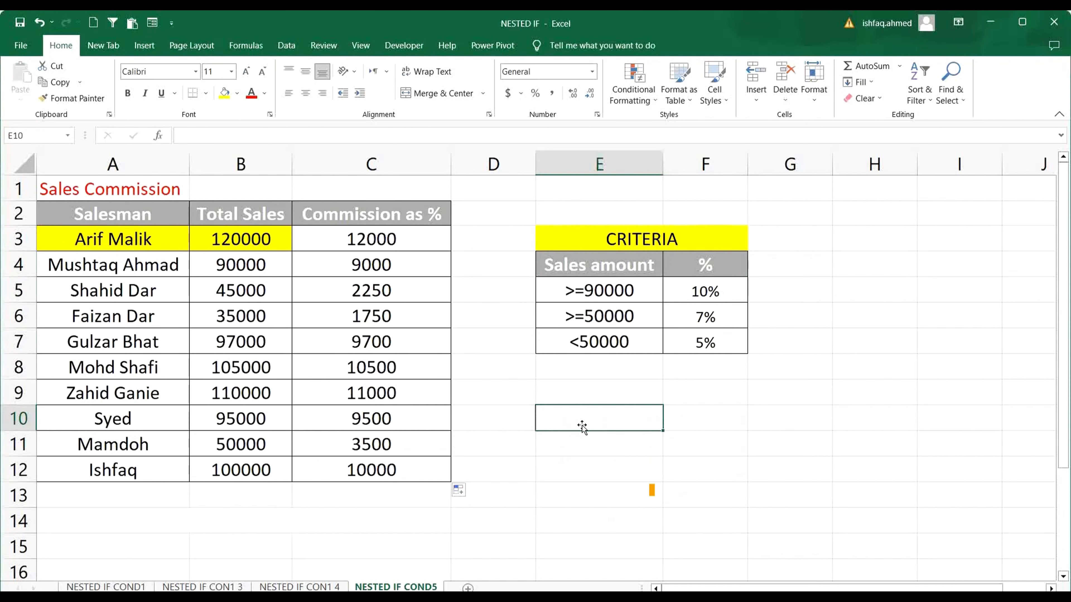